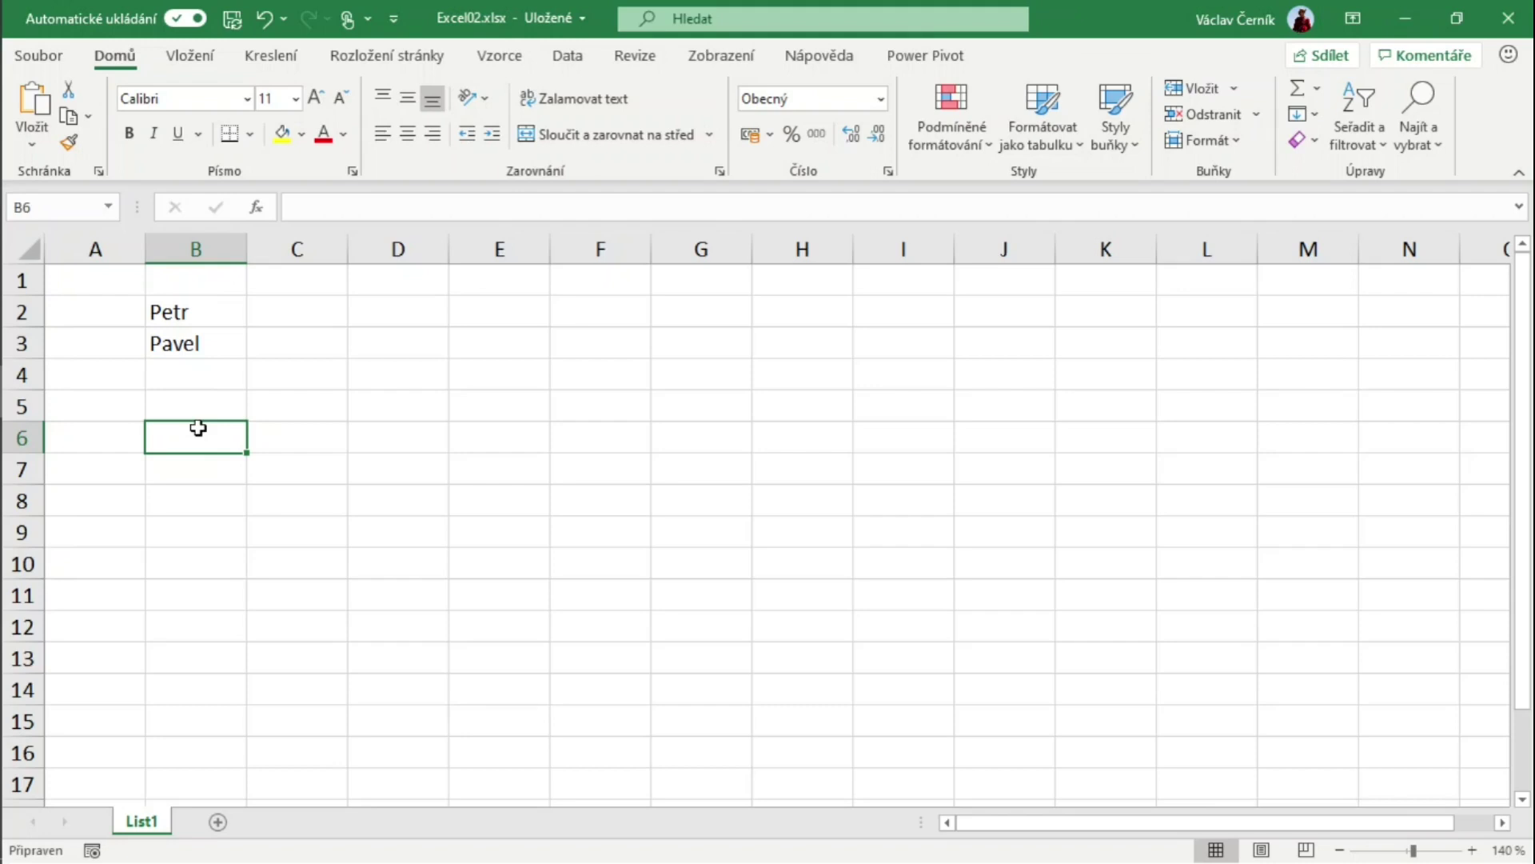
# Enter 1 in C2 and the formula =C2+1 in C3, which shows 2
pyautogui.click(312, 309)
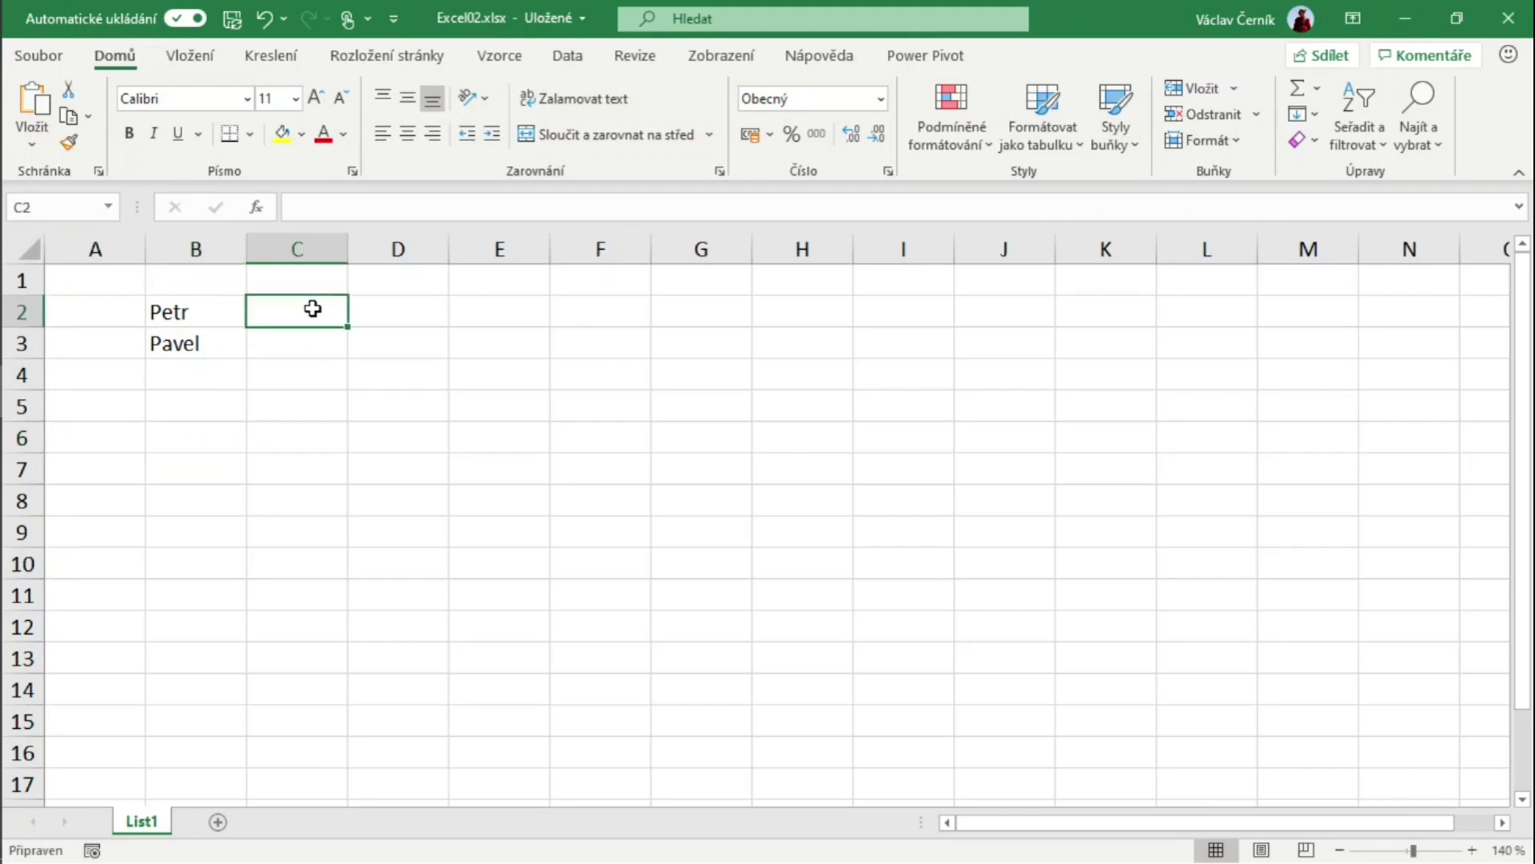
pyautogui.write('1')
pyautogui.press('Return')
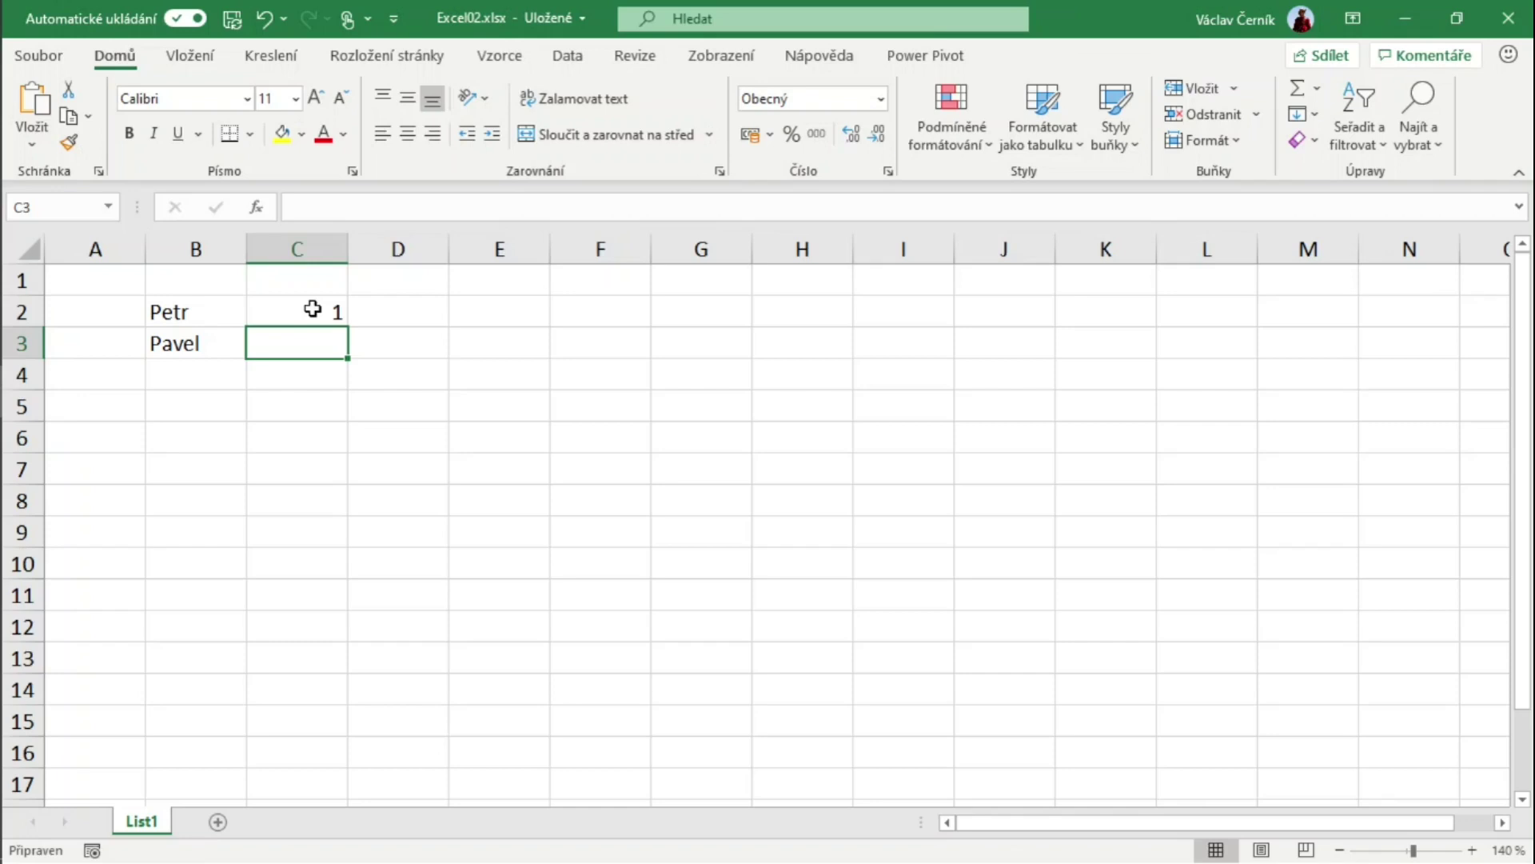
pyautogui.write('=')
pyautogui.click(312, 309)
pyautogui.write('+1')
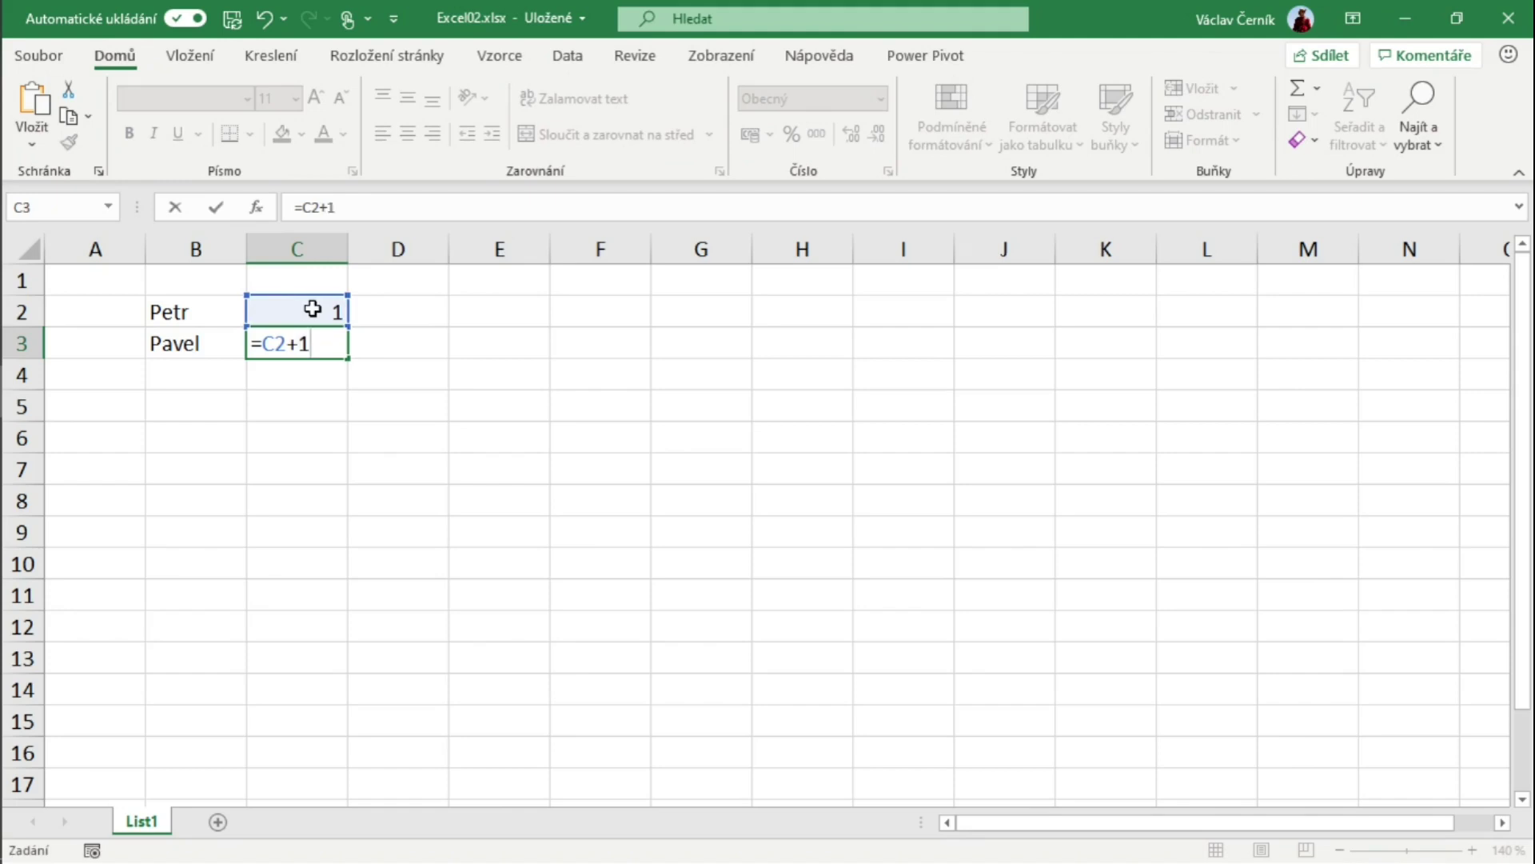
pyautogui.press('Return')
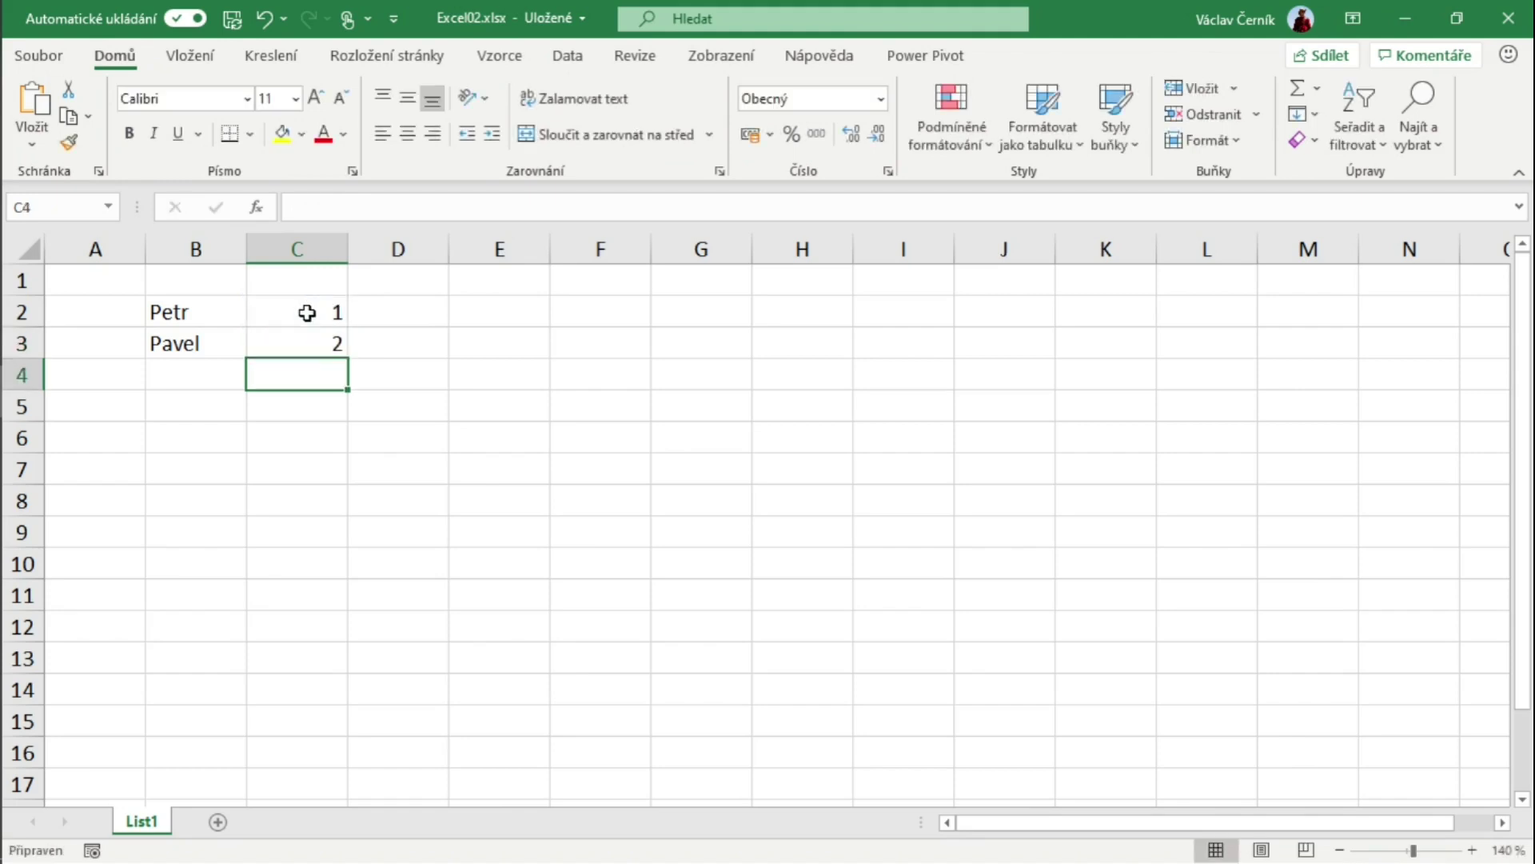
pyautogui.click(308, 313)
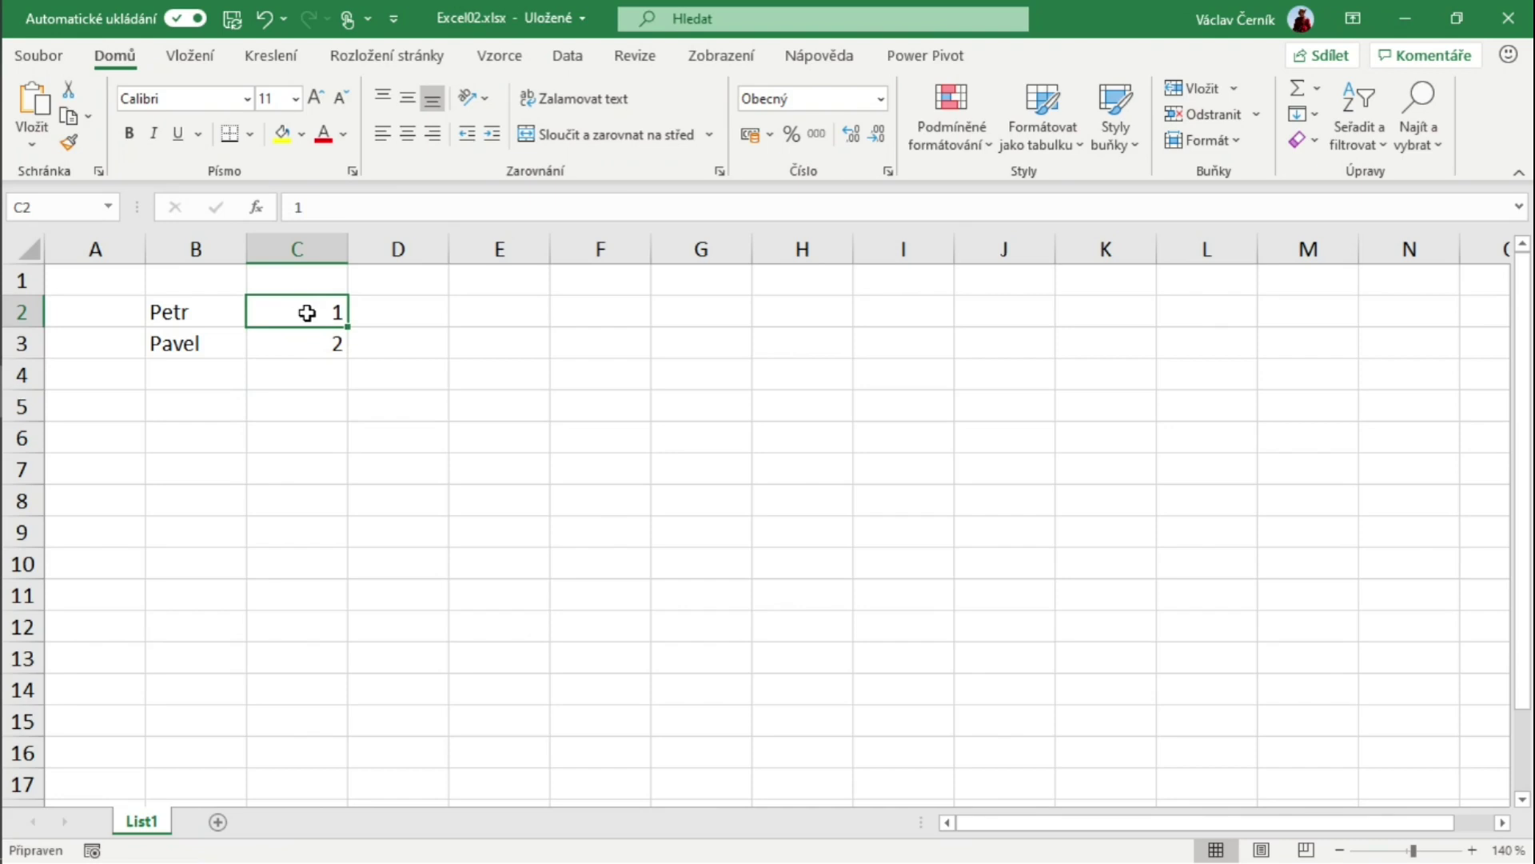
# Replace C2 with =C3+1, creating a circular reference with C3
pyautogui.write('=')
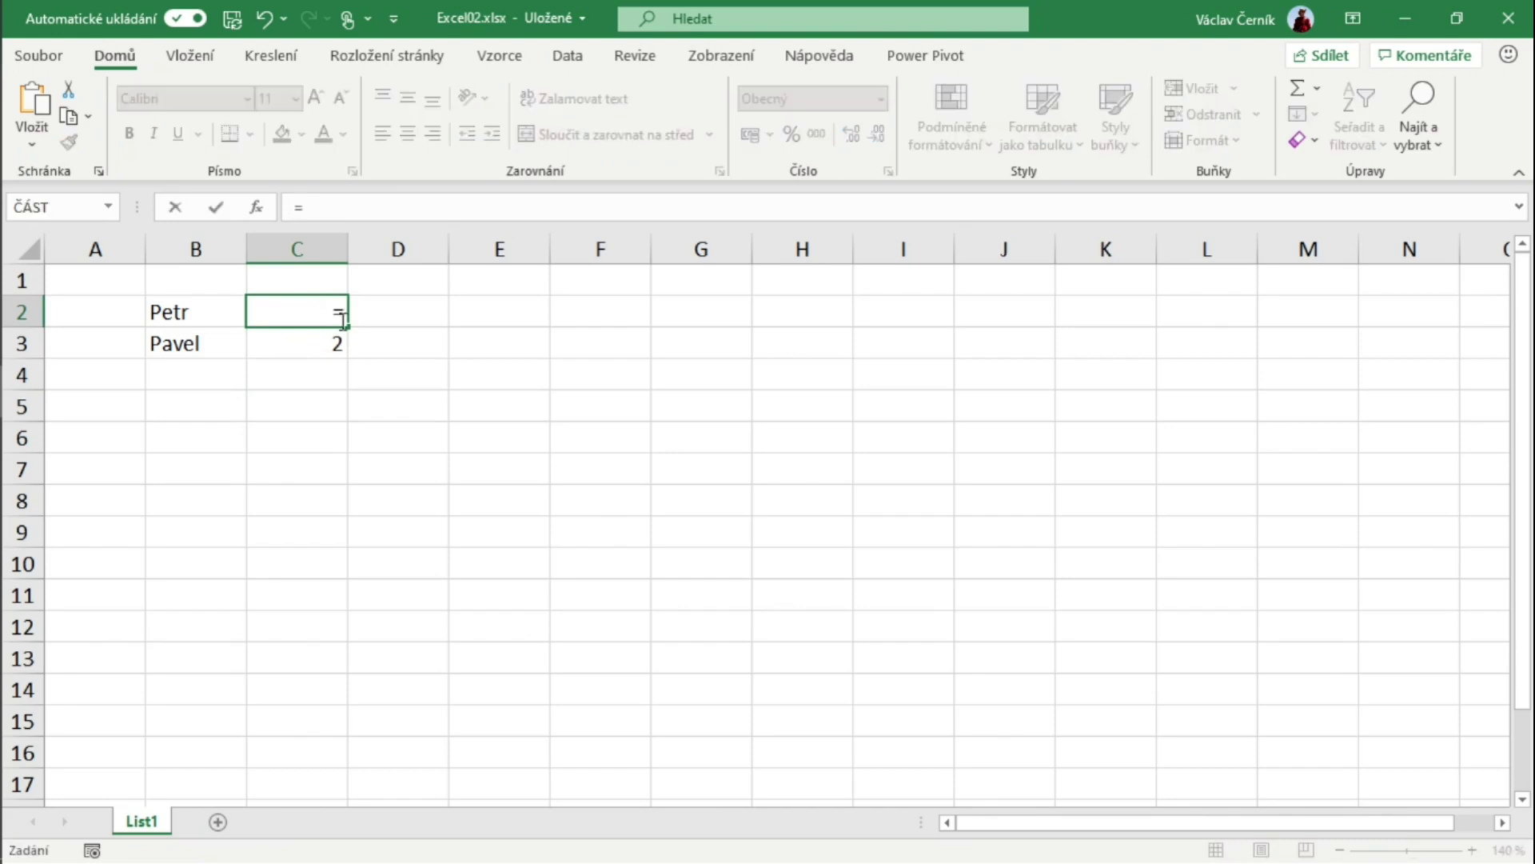
pyautogui.click(268, 348)
pyautogui.write('+1')
pyautogui.press('Return')
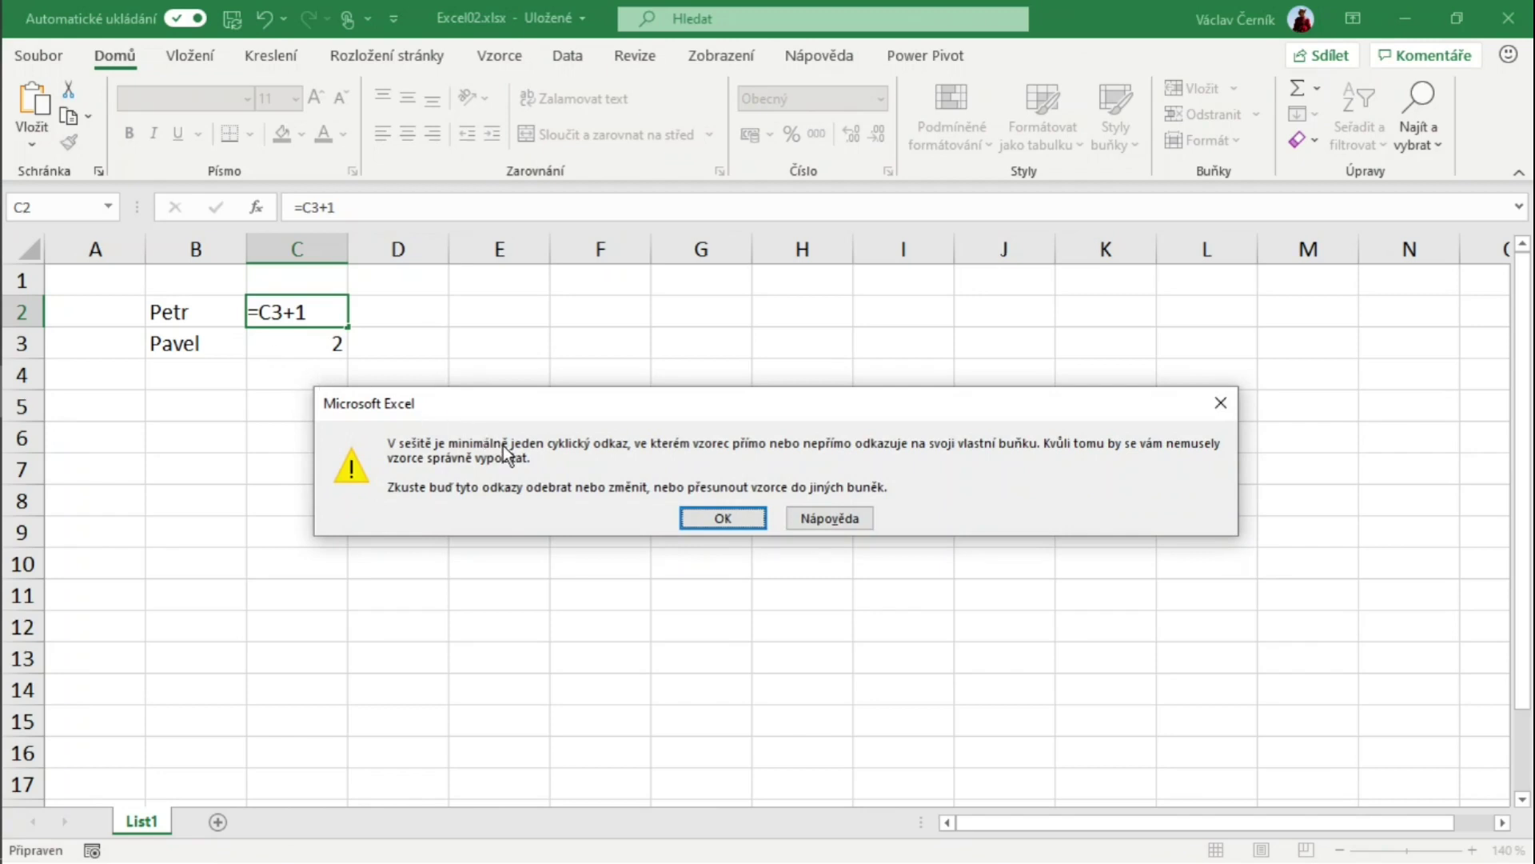
# Dismiss the circular-reference warning and inspect the formulas in C2 and C3
pyautogui.click(744, 518)
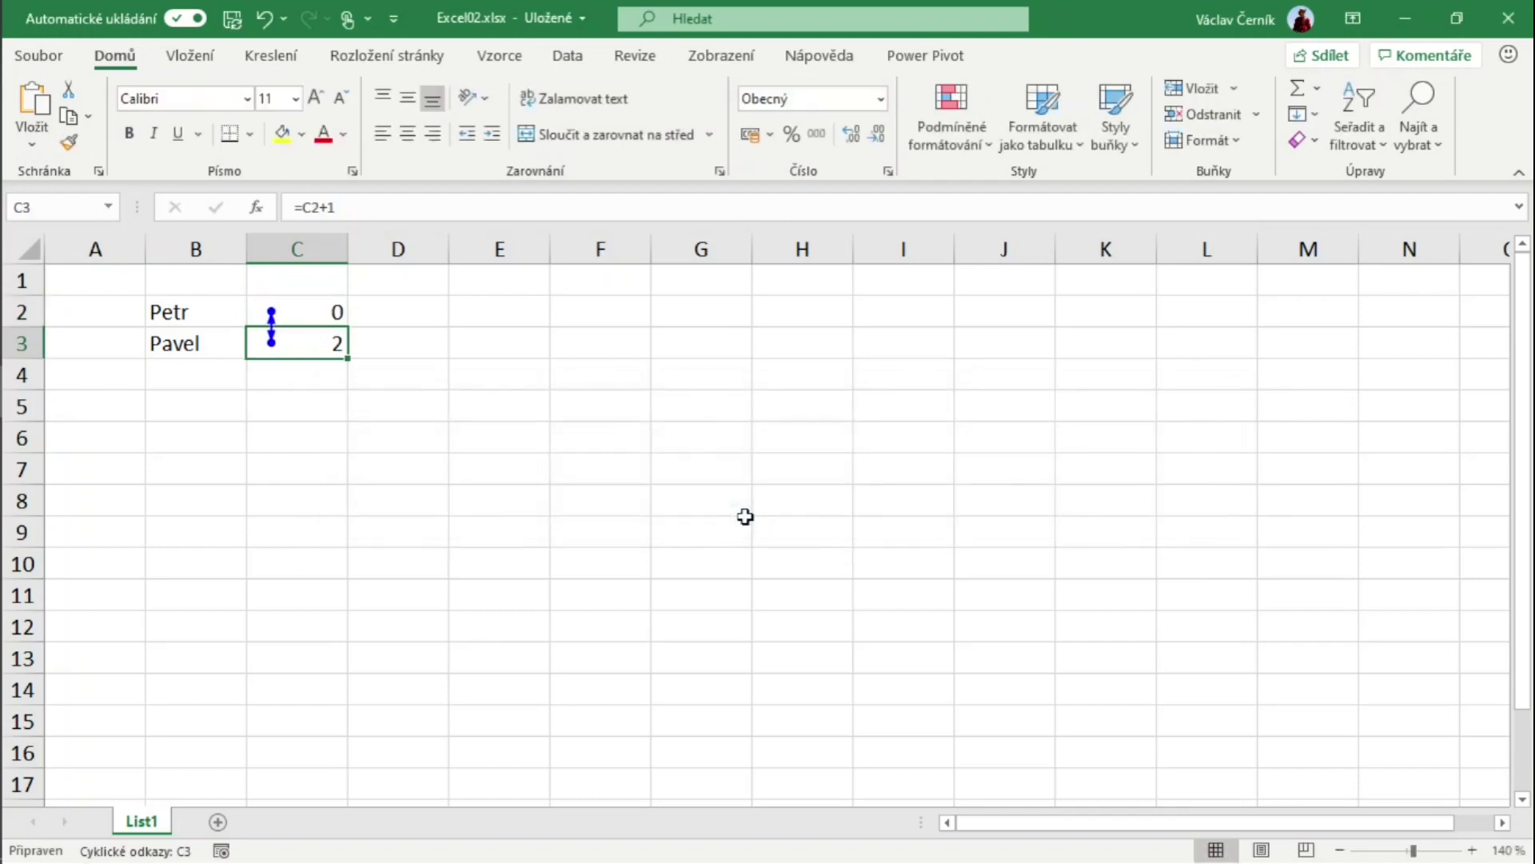
pyautogui.click(335, 313)
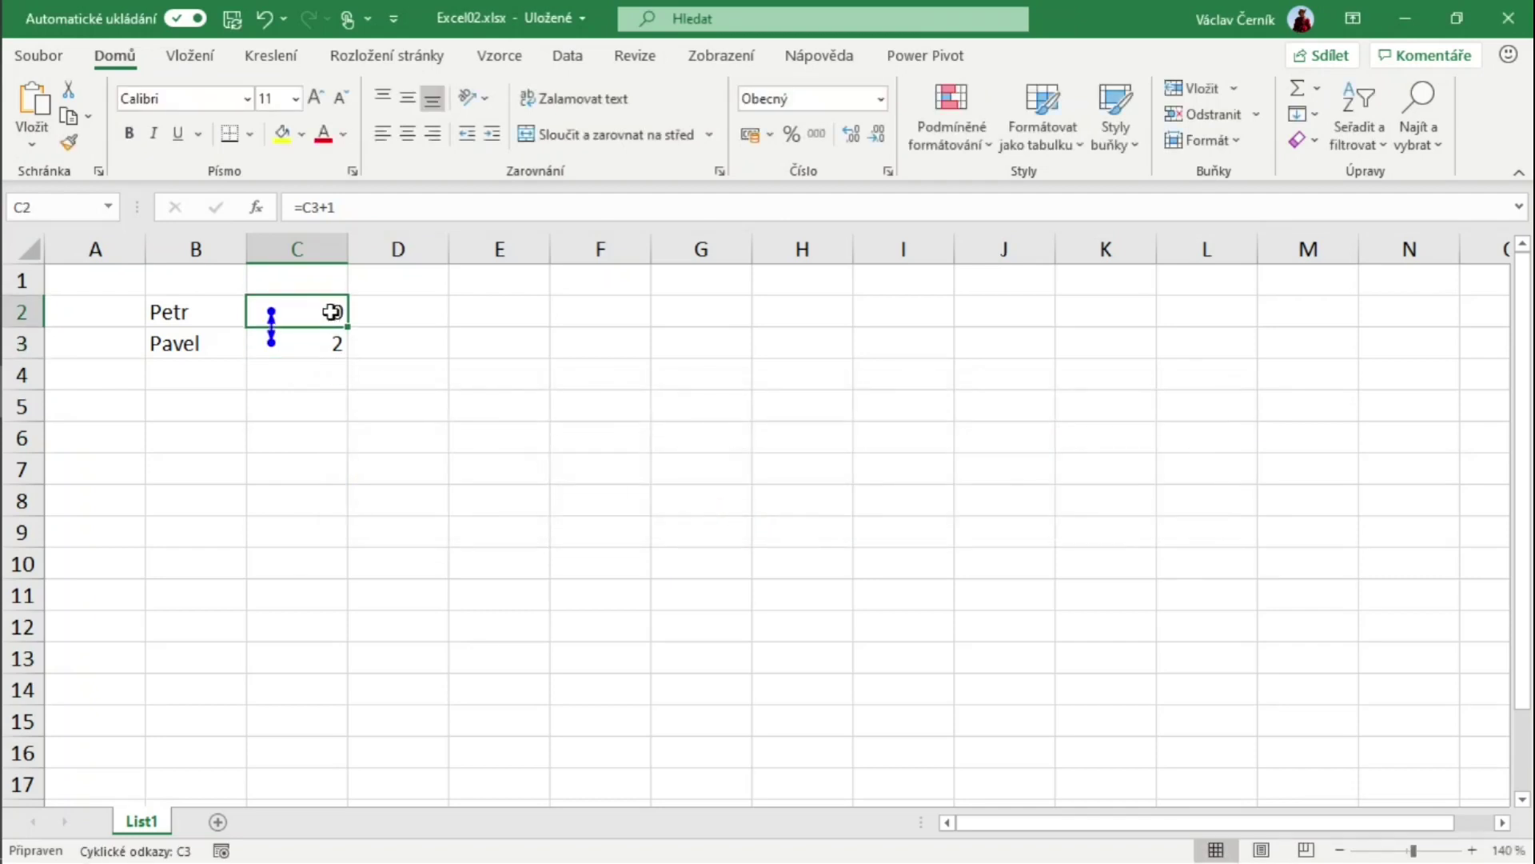
pyautogui.click(316, 352)
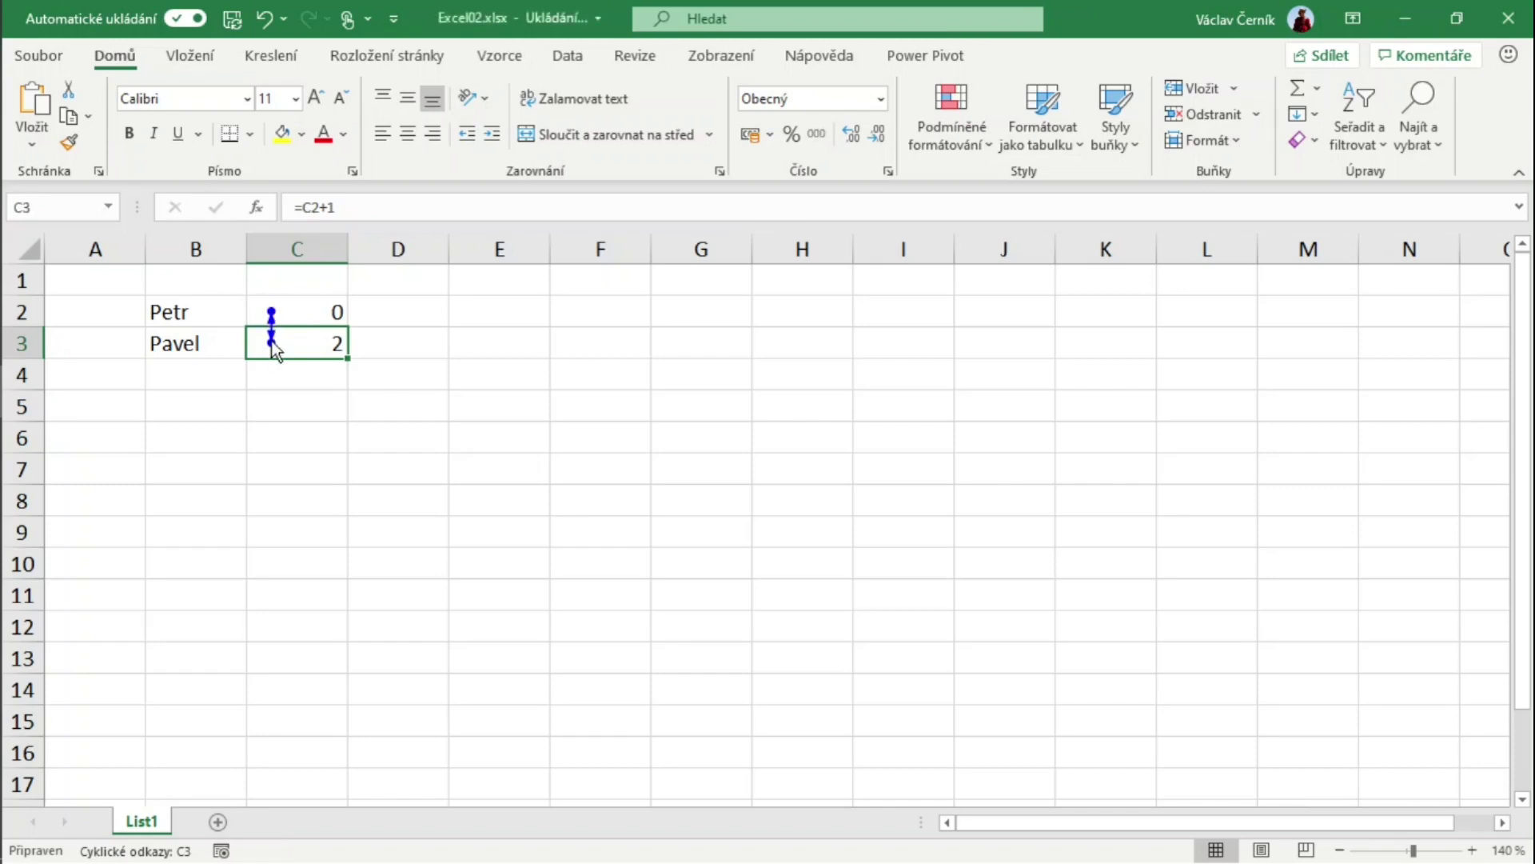
pyautogui.click(423, 373)
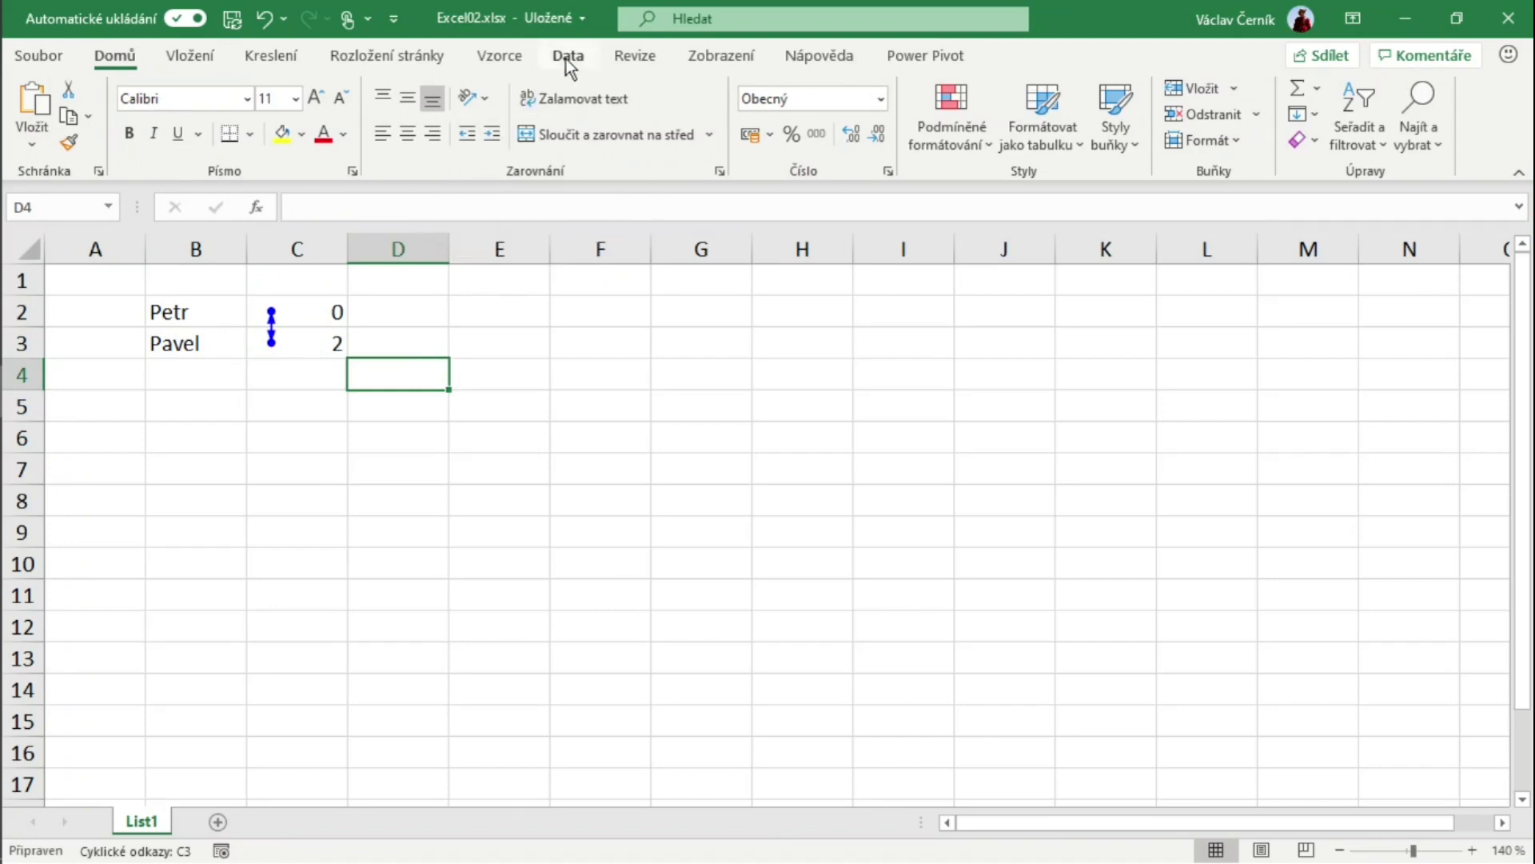
# Locate the circular cells via Vzorce > Kontrola chyb > Cyklické odkazy
pyautogui.click(497, 60)
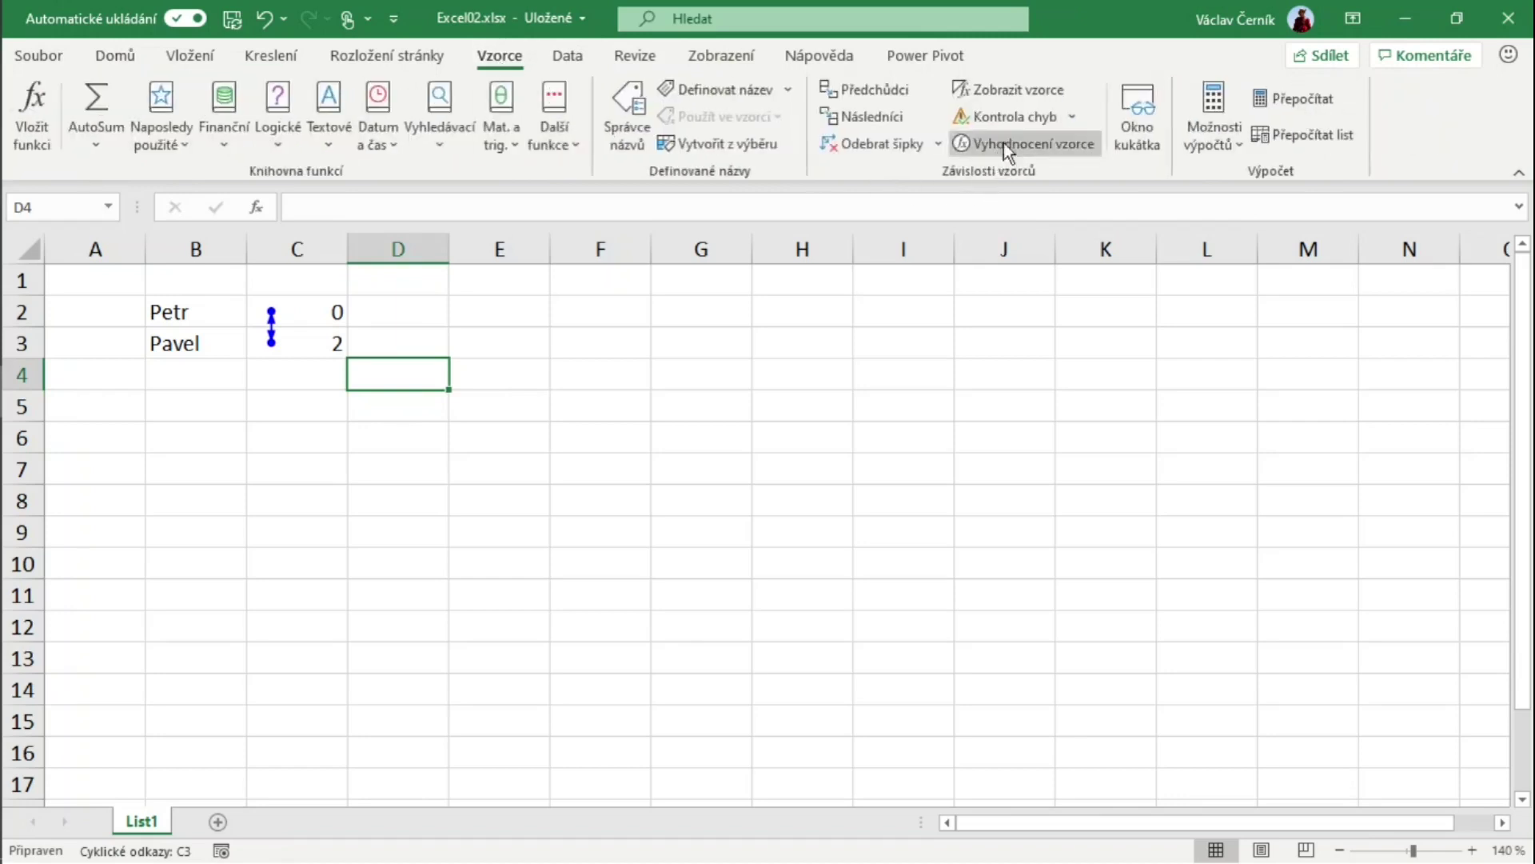
pyautogui.click(1073, 116)
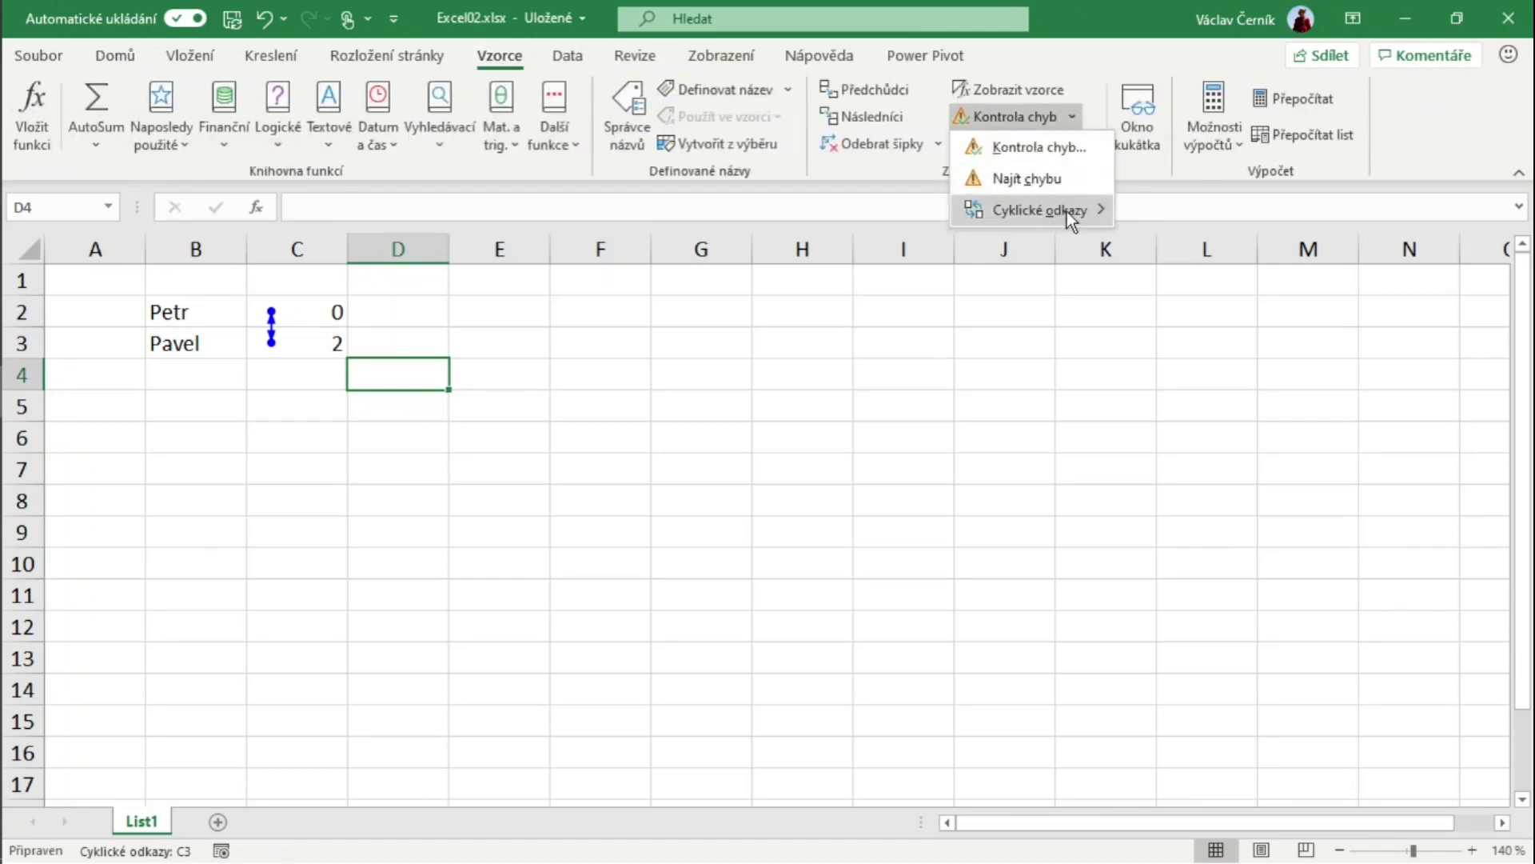
pyautogui.moveTo(1039, 210)
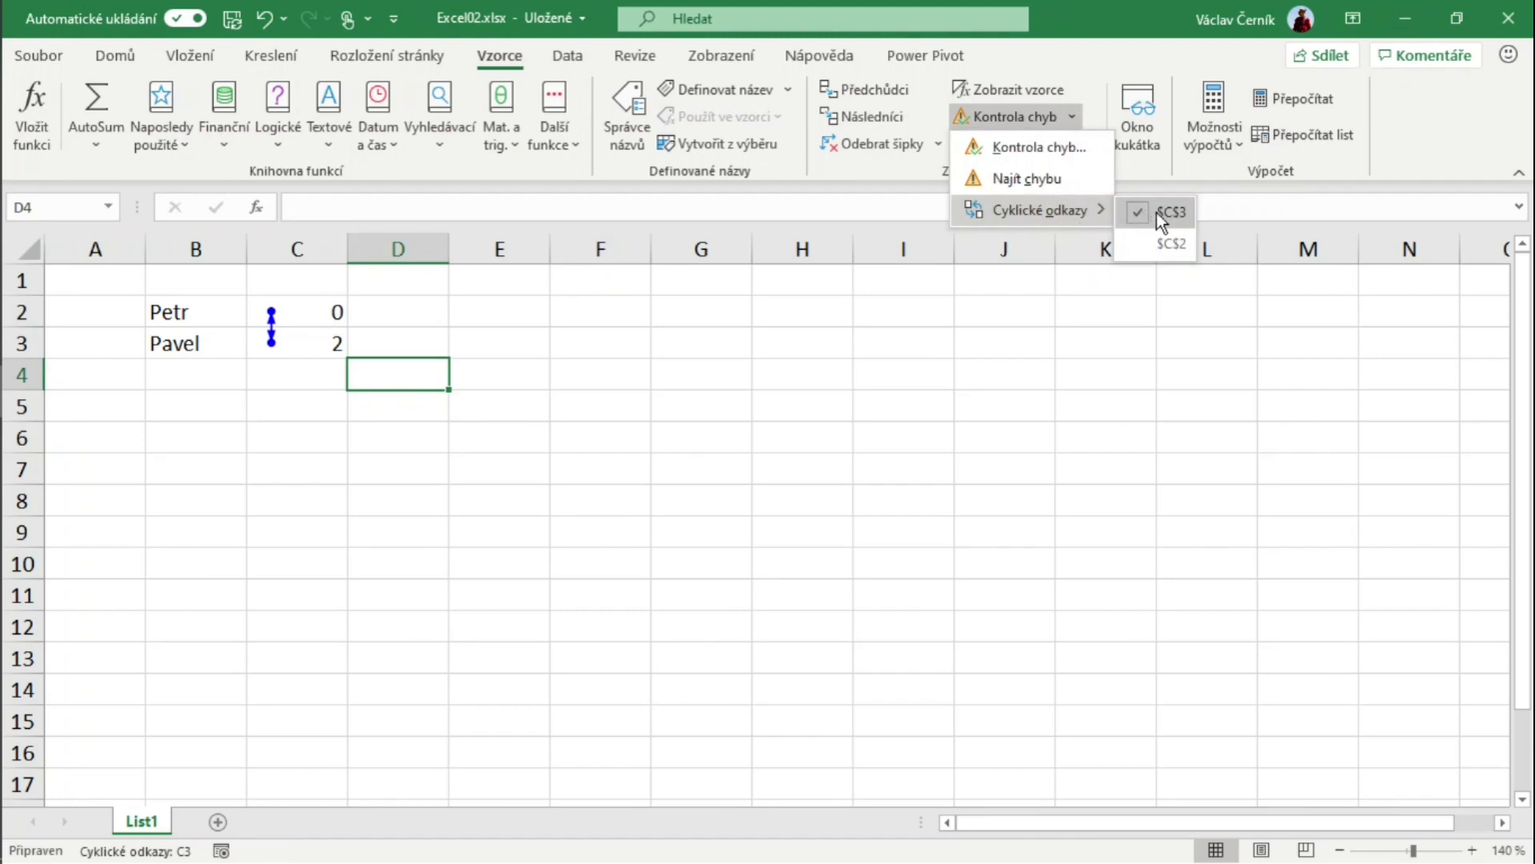
pyautogui.click(1169, 243)
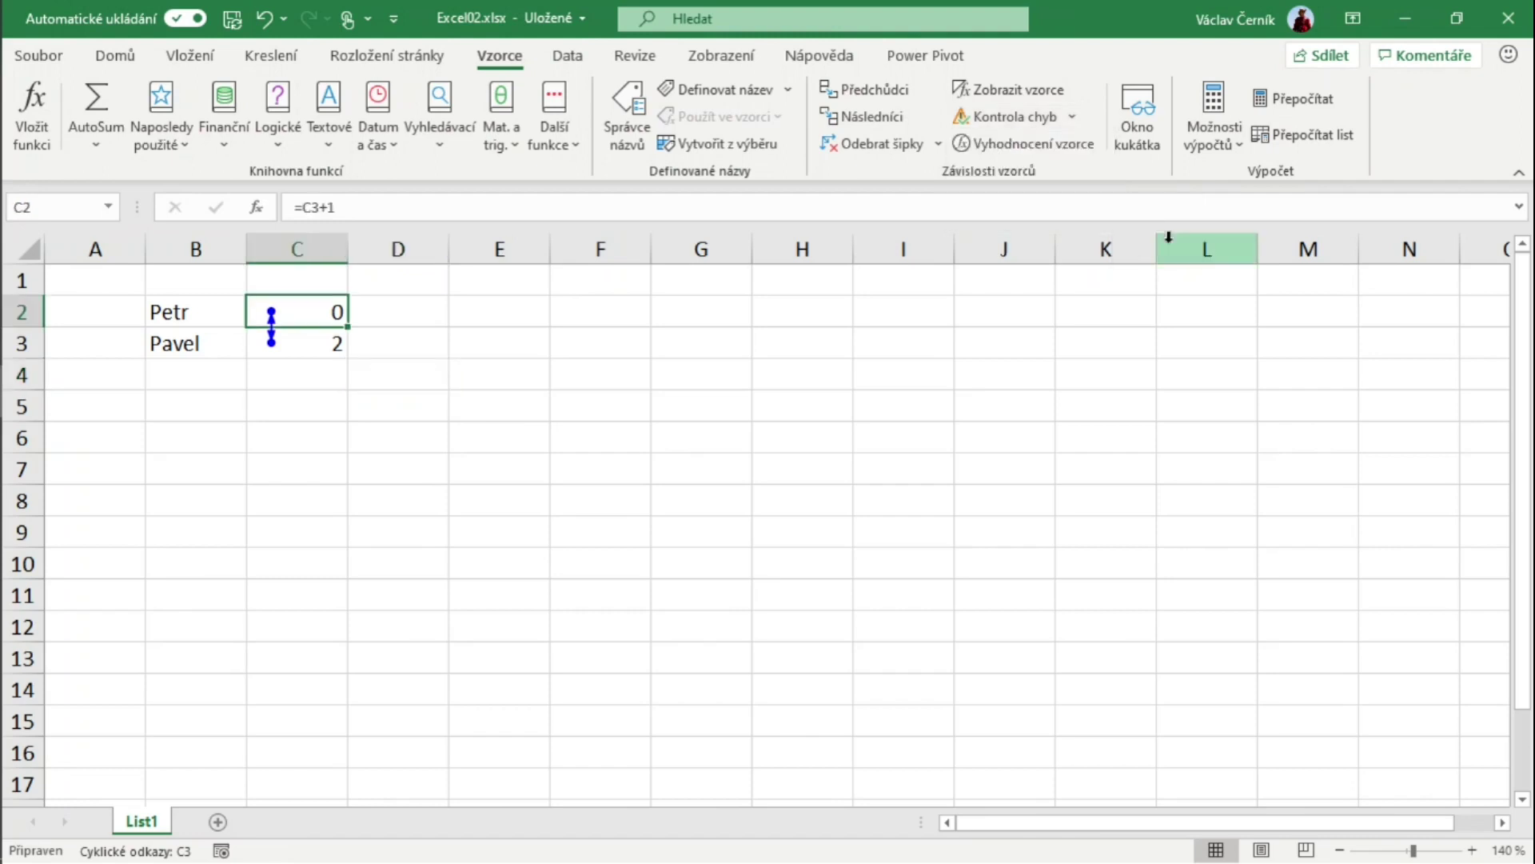
pyautogui.click(634, 309)
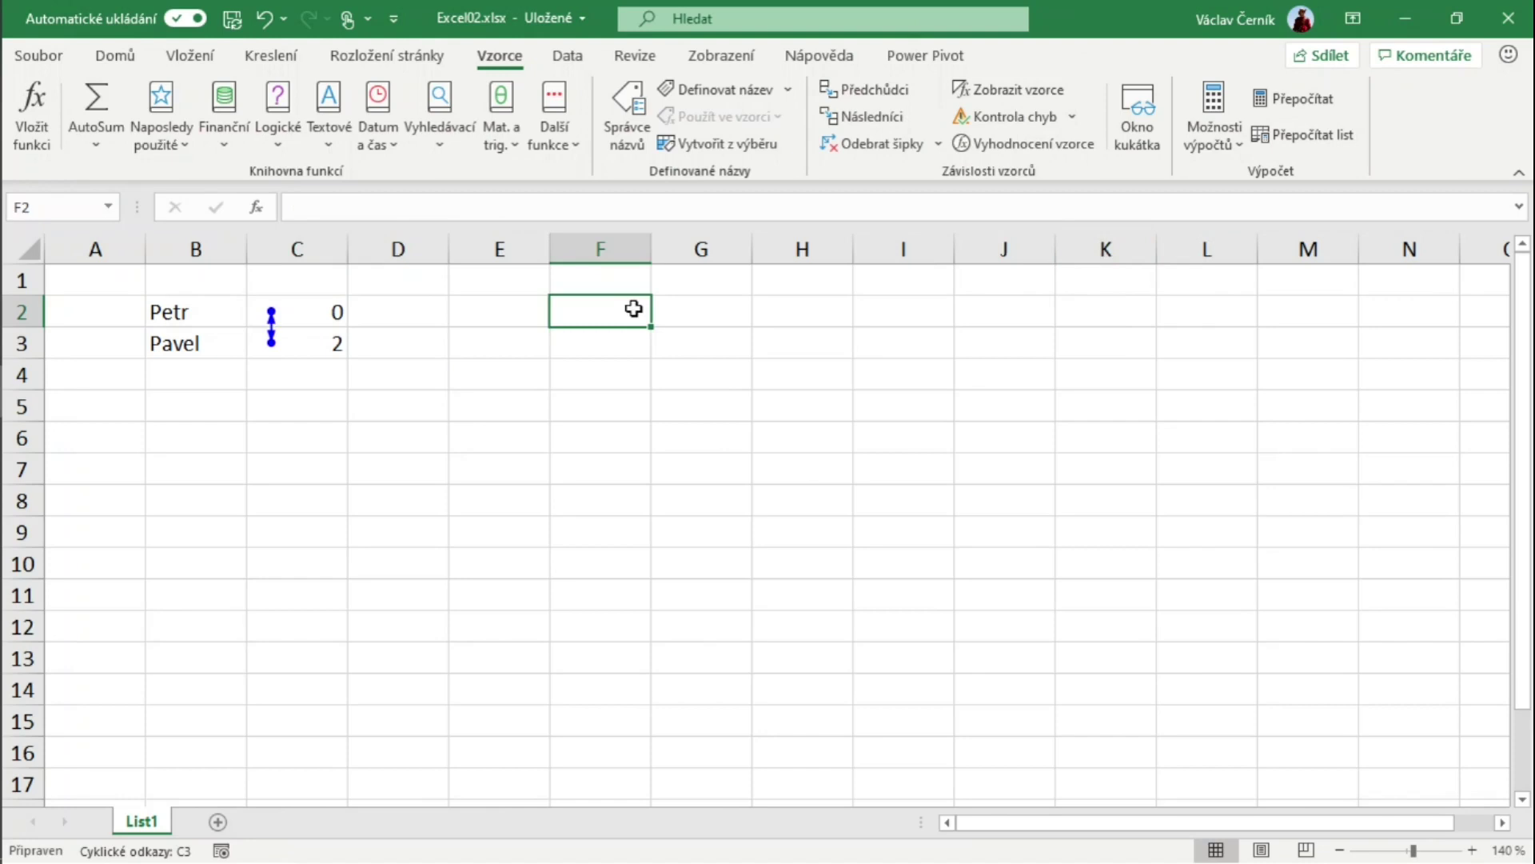
# Add the headers Petr in F2 and Pavel in G2
pyautogui.write('Petr')
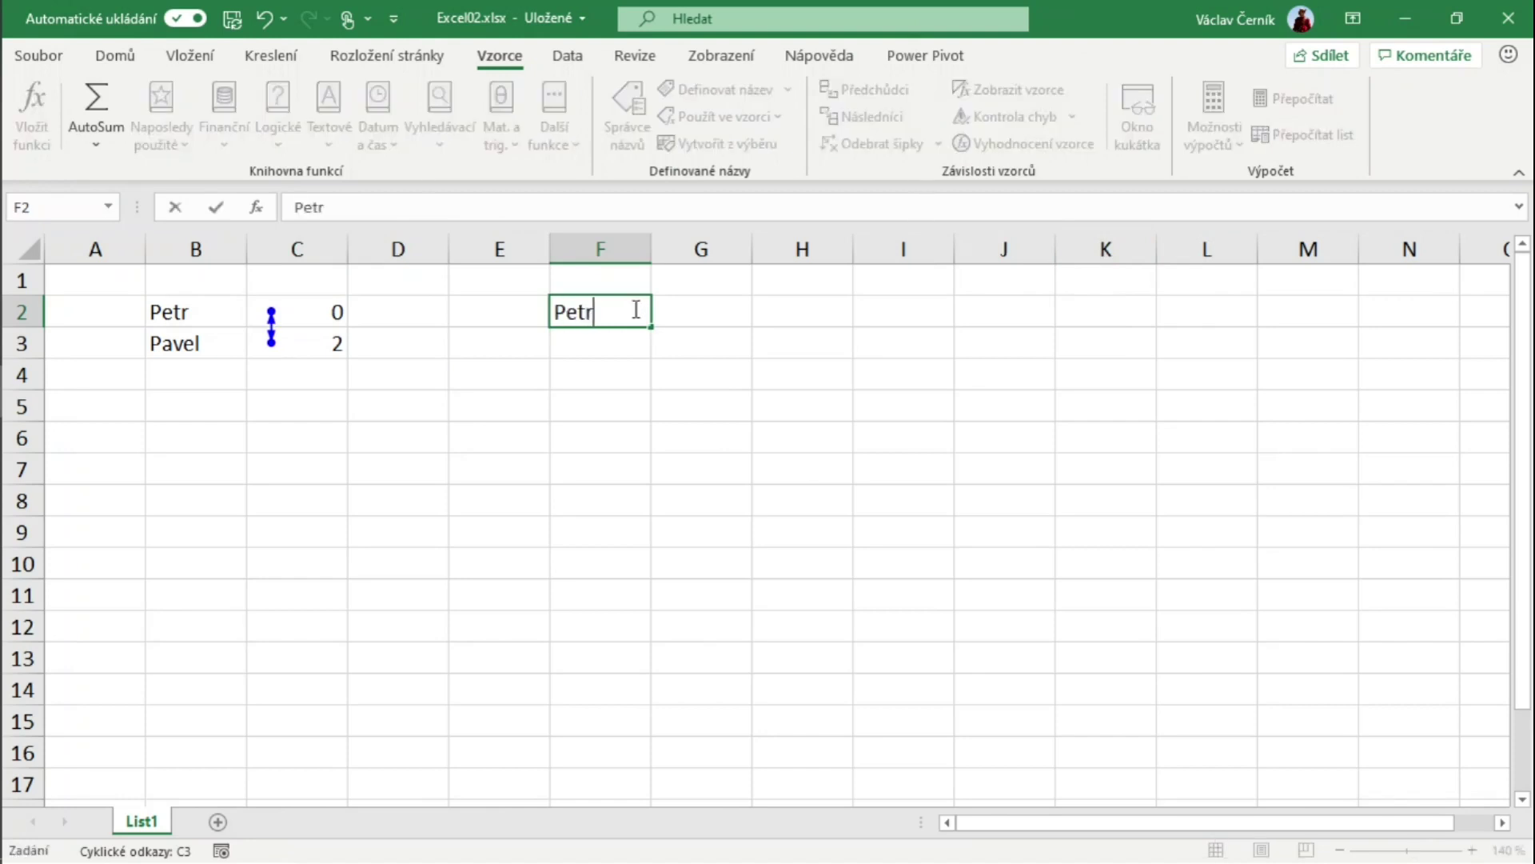
pyautogui.press('Right')
pyautogui.write('Pavel')
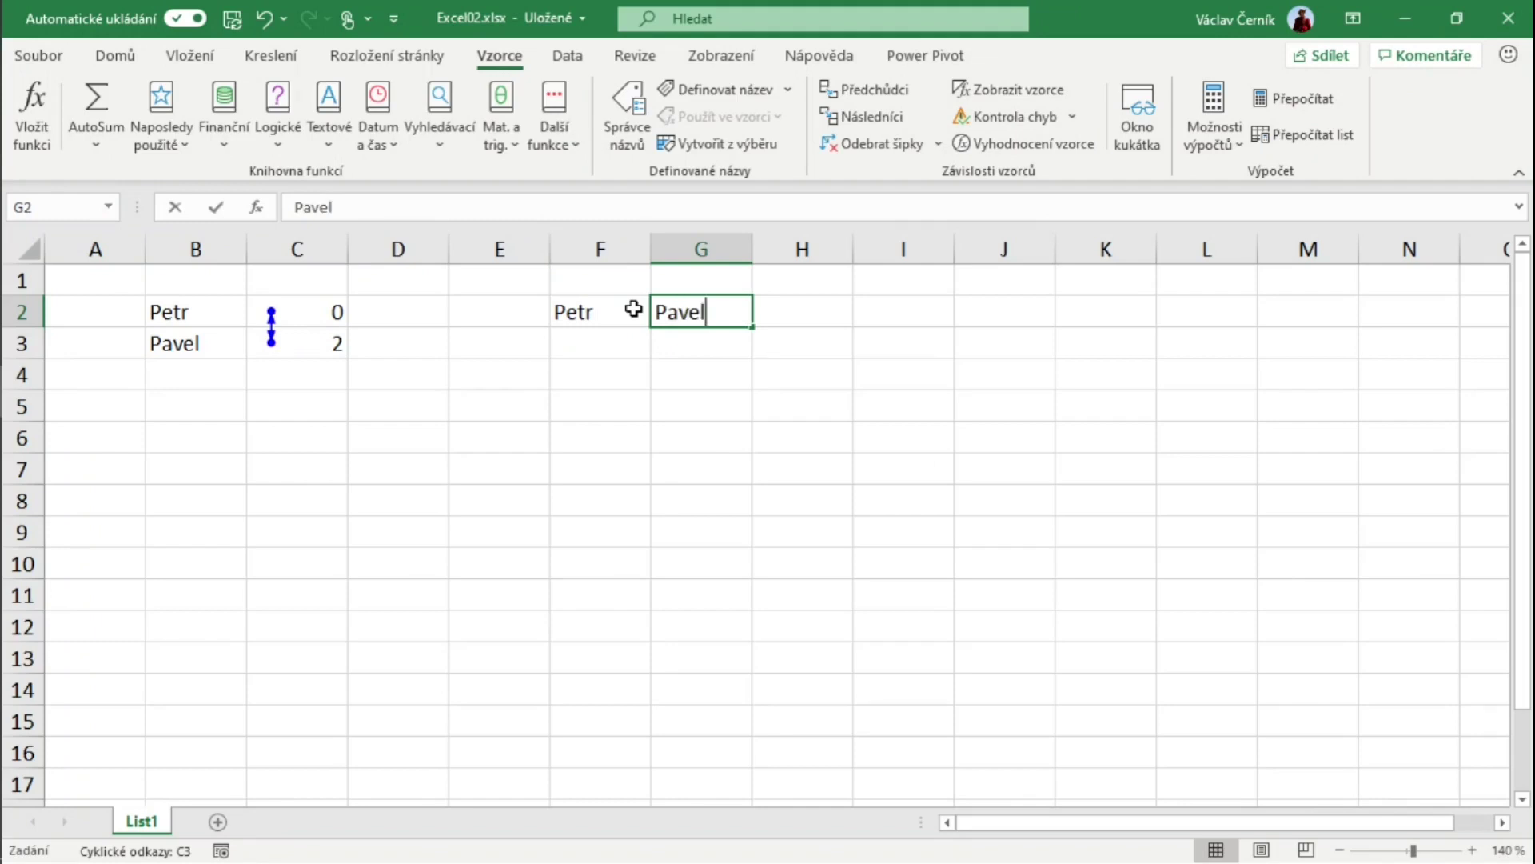
pyautogui.press('Return')
pyautogui.press('Left')
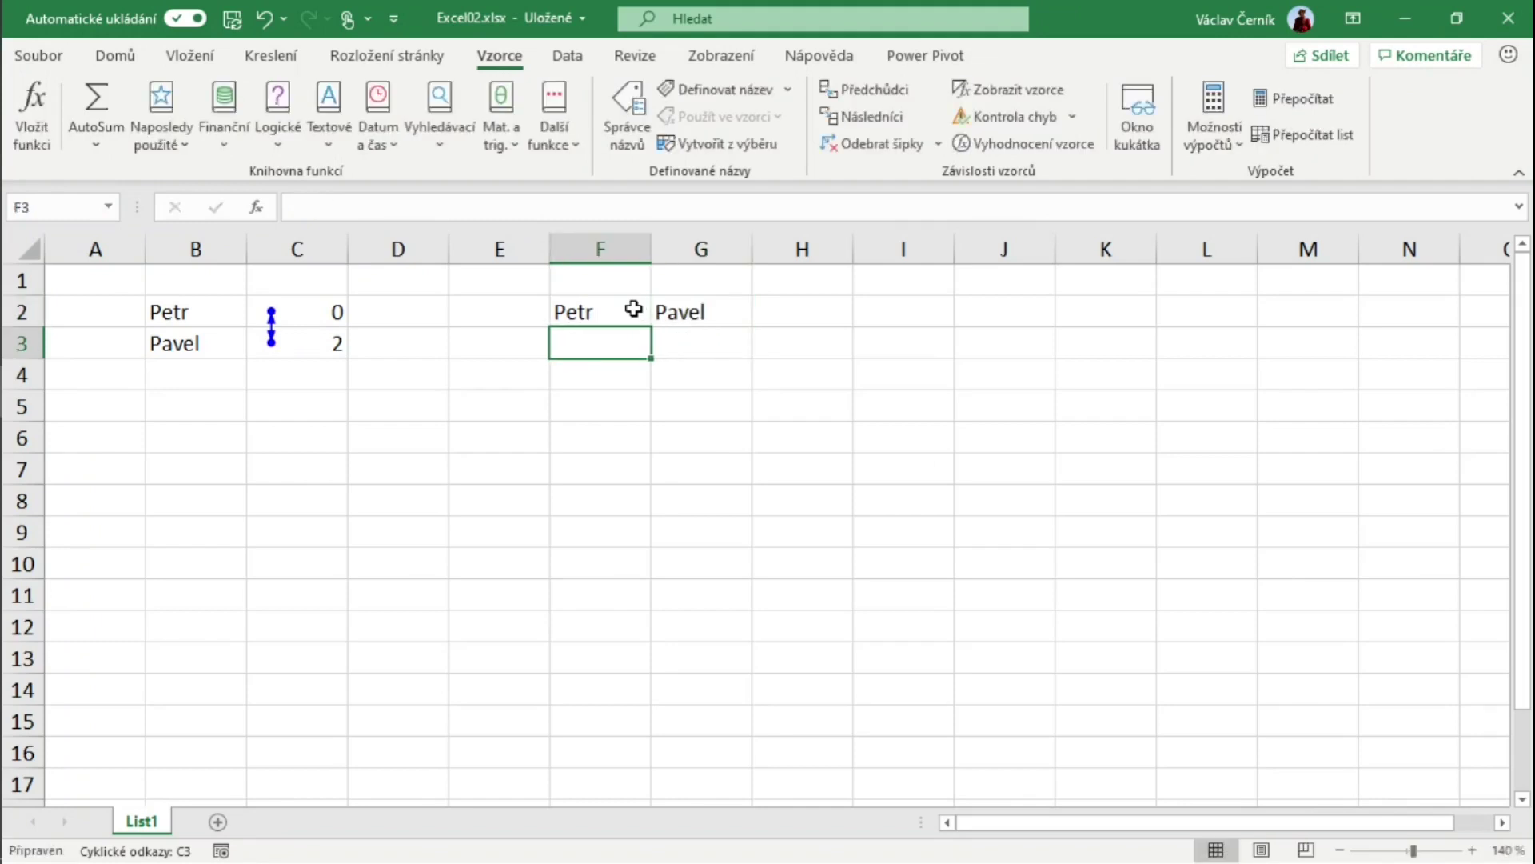
# Enter 1 in F3 and the formula =F3+1 in G3
pyautogui.write('1')
pyautogui.press('Right')
pyautogui.write('=')
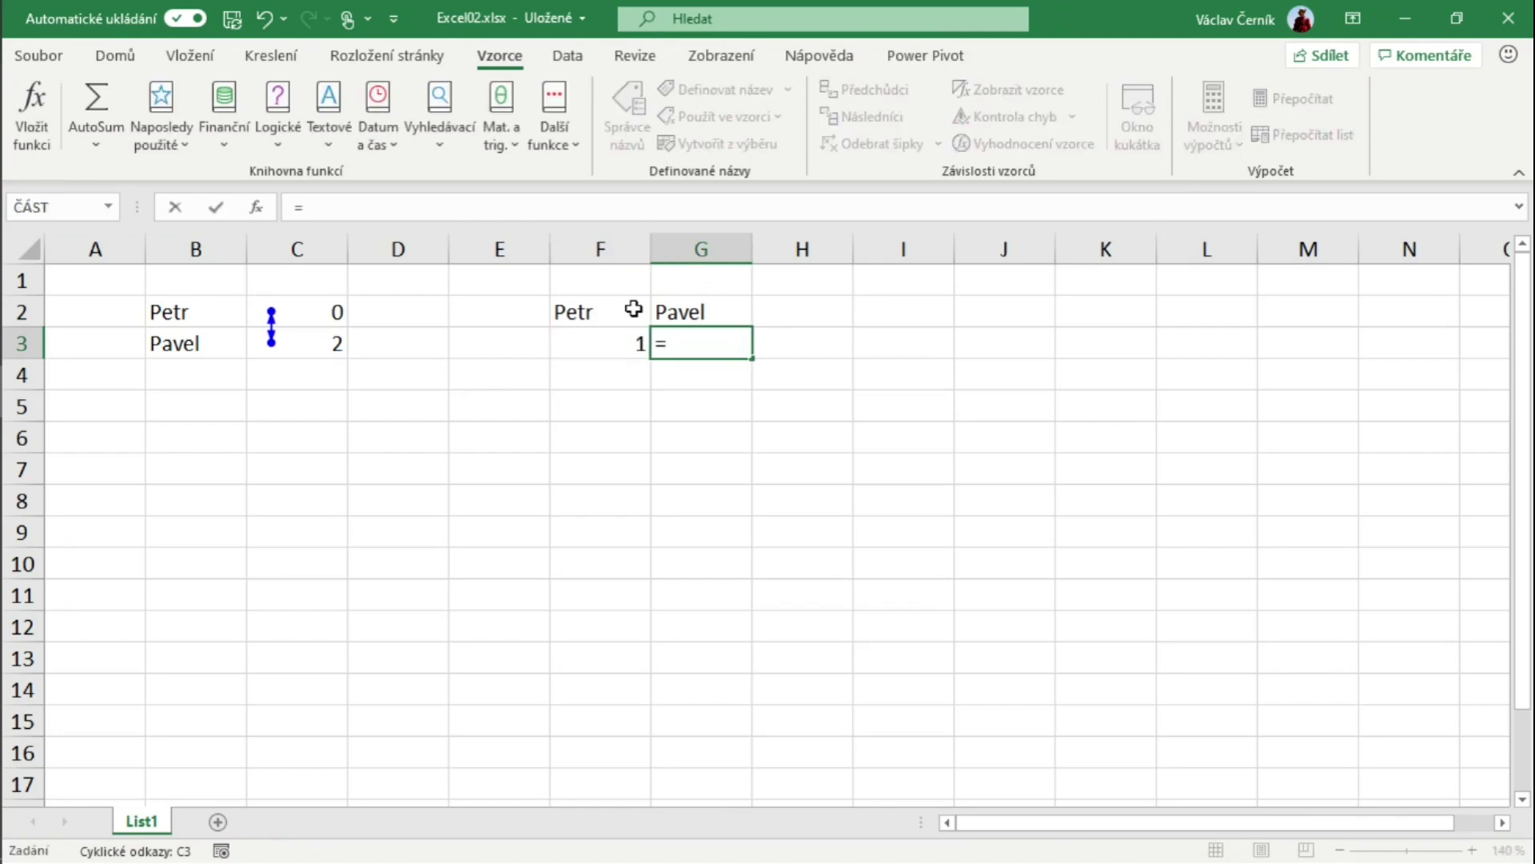
pyautogui.press('Left')
pyautogui.write('+1')
pyautogui.press('Return')
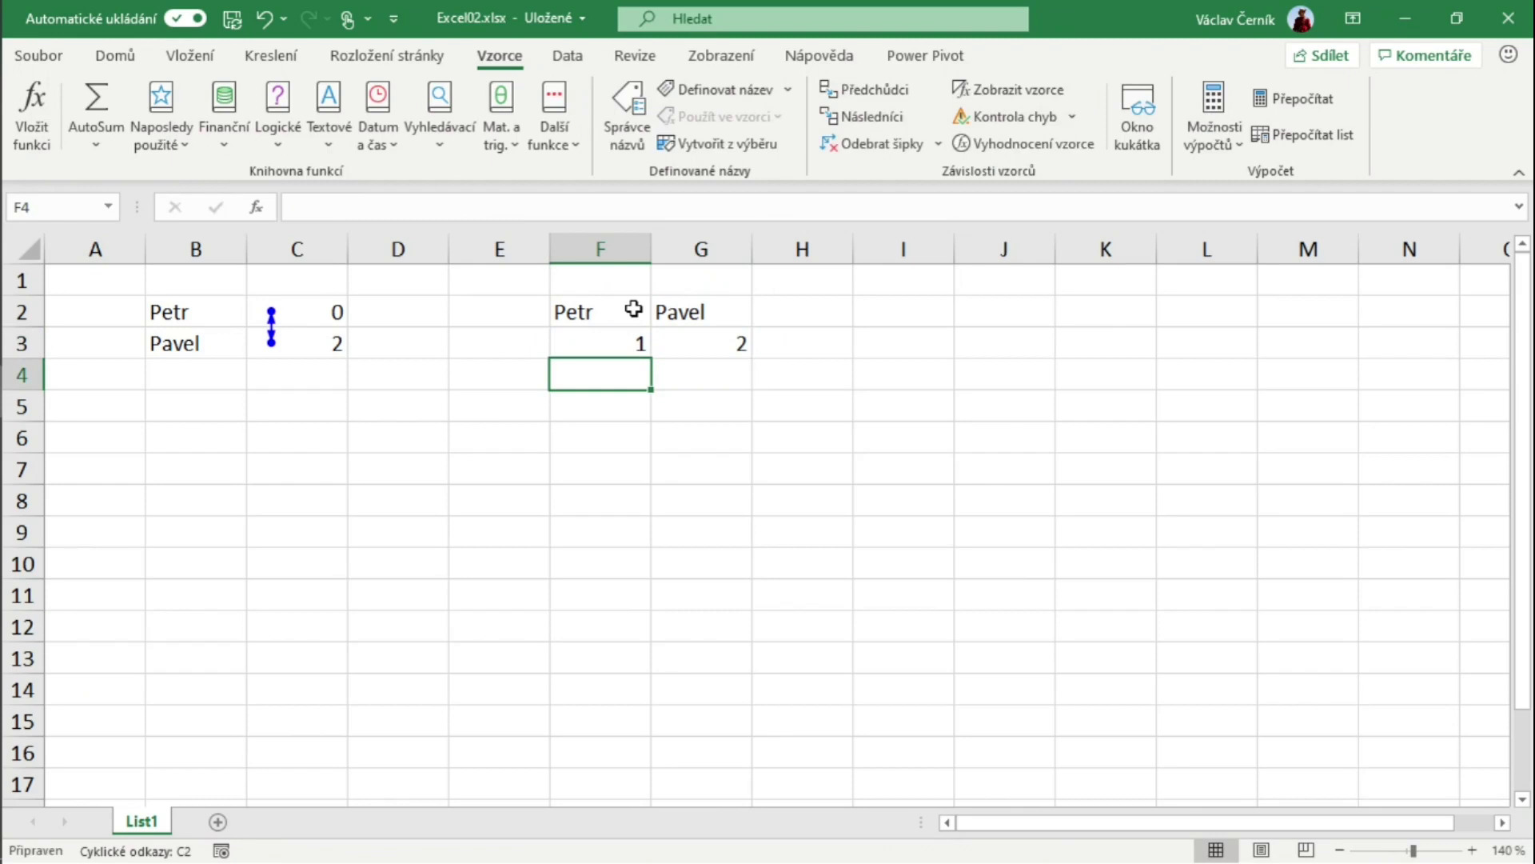
# Enter =G3+1 in F4 and =F4+1 in G4, continuing the count to 4
pyautogui.write('=')
pyautogui.press('Right')
pyautogui.press('Up')
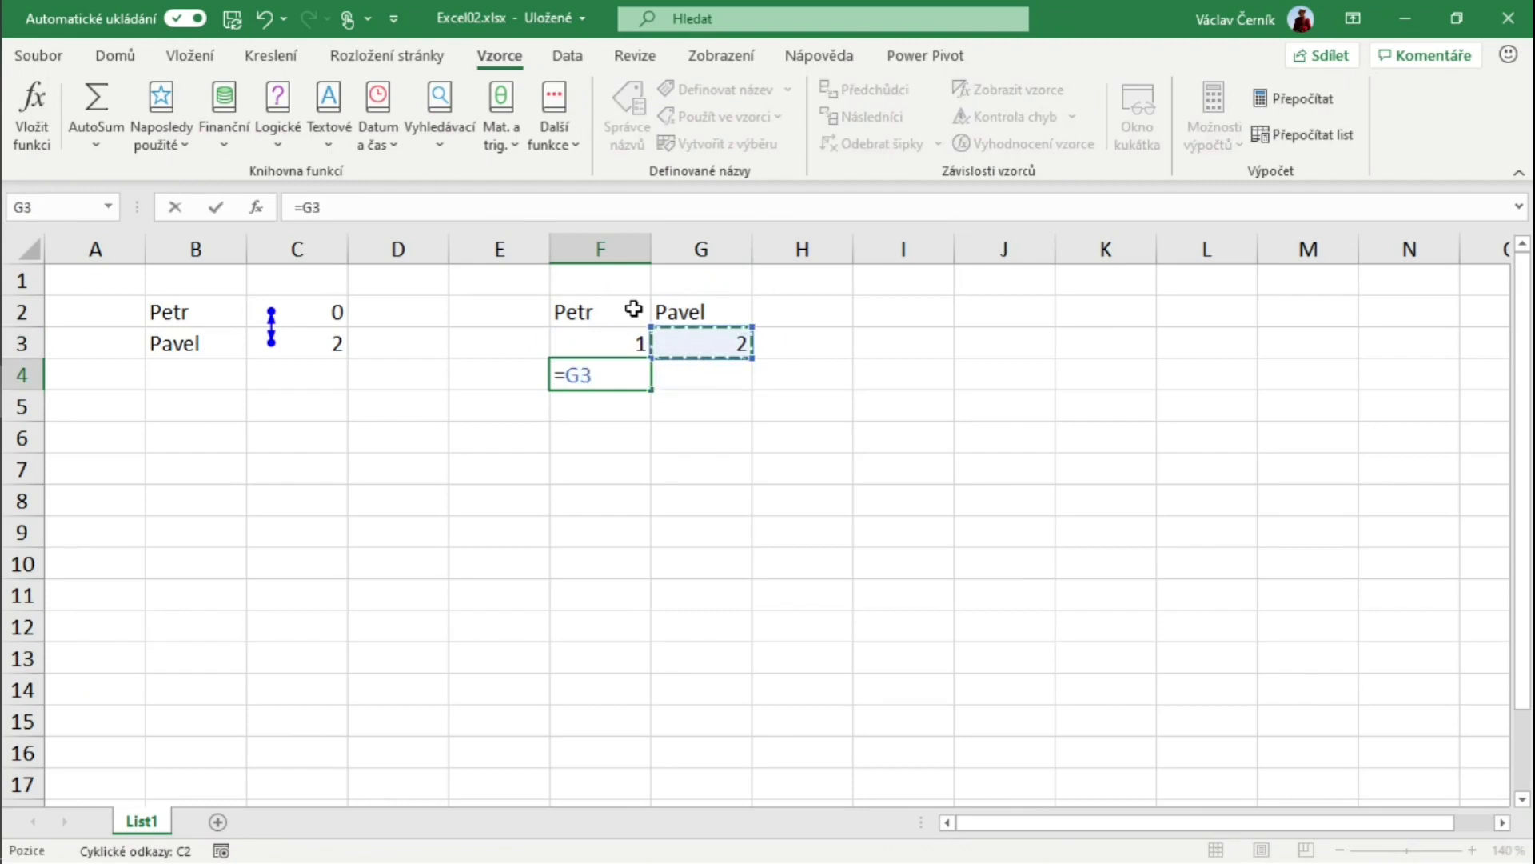
pyautogui.write('+1')
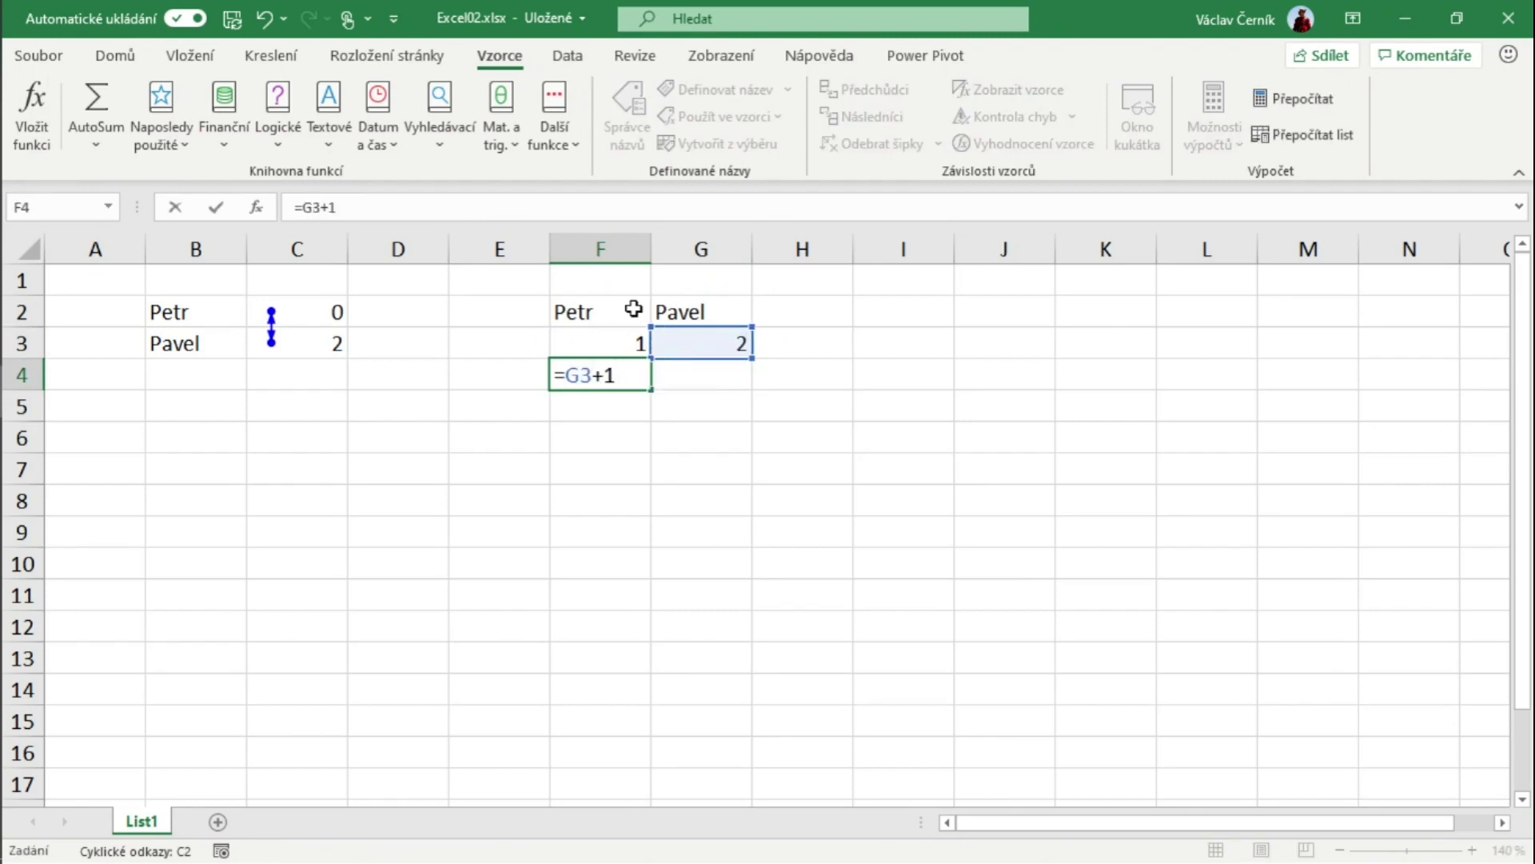
pyautogui.press('Return')
pyautogui.press('Up')
pyautogui.press('Right')
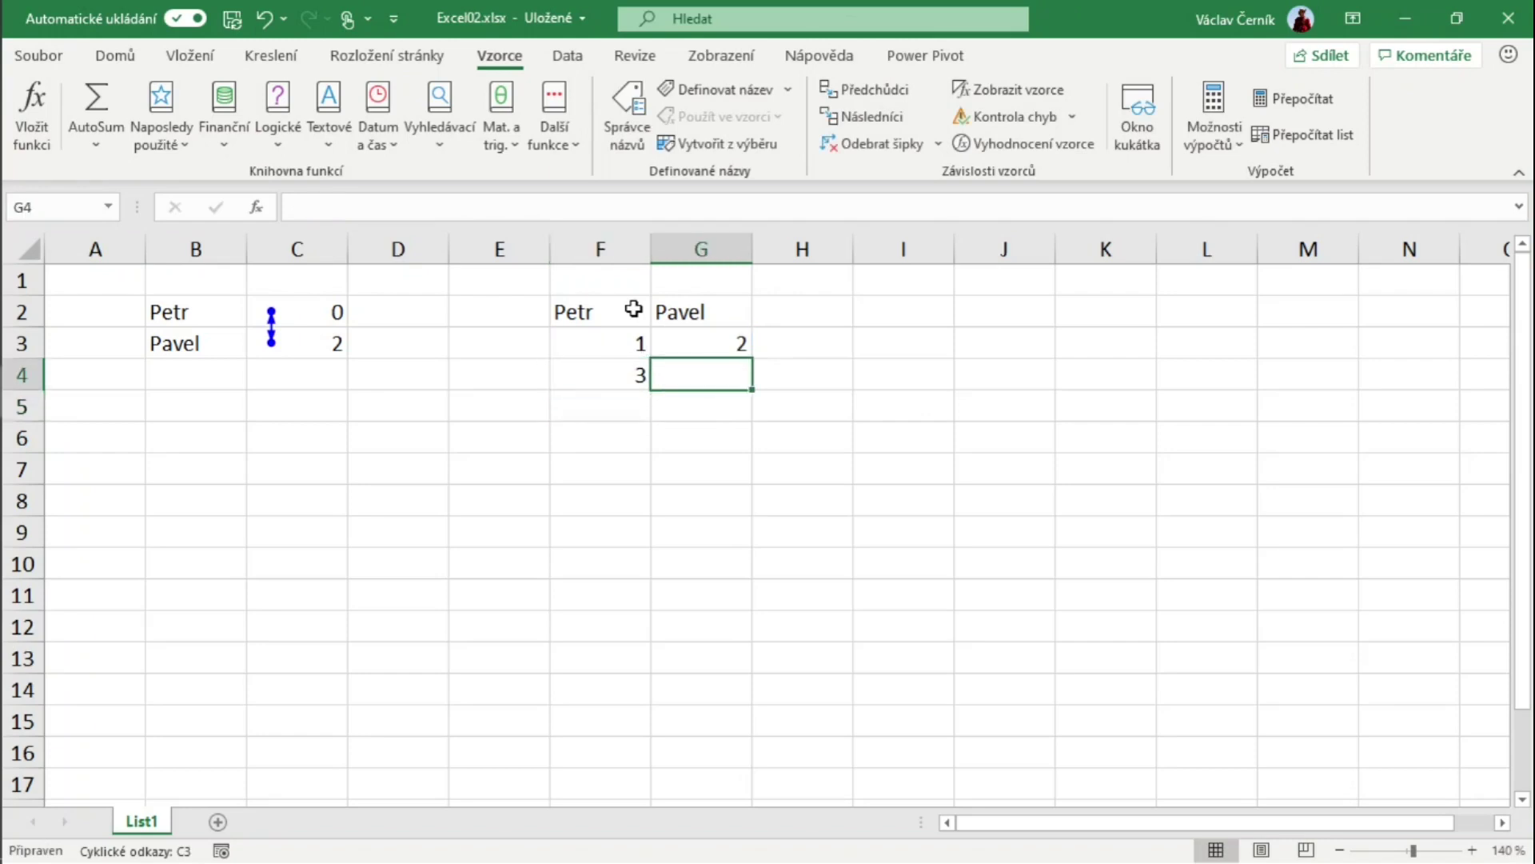
pyautogui.write('=')
pyautogui.press('Left')
pyautogui.write('+')
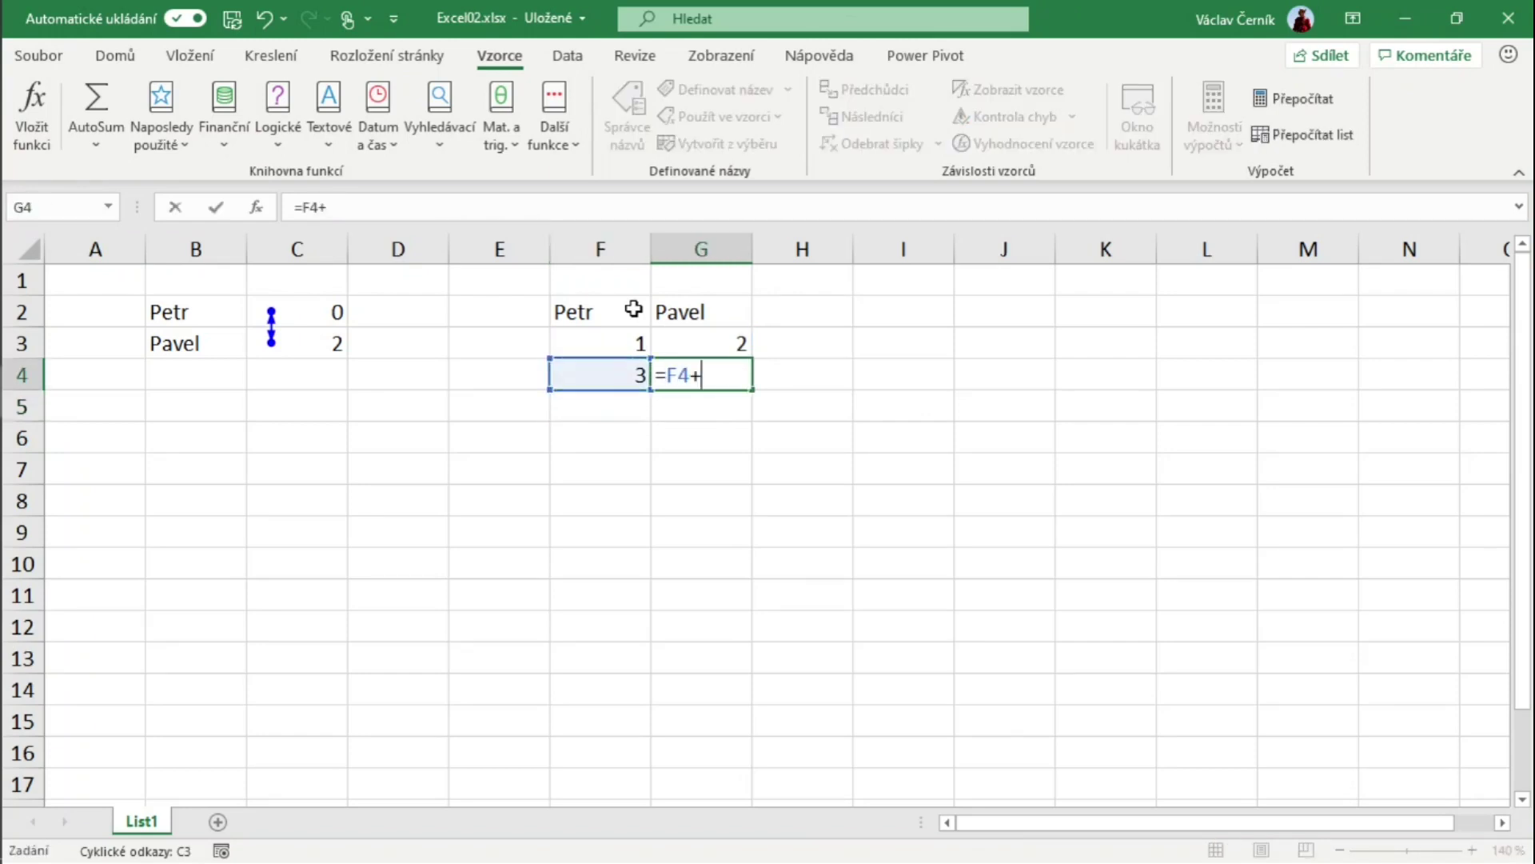
pyautogui.write('1')
pyautogui.press('Return')
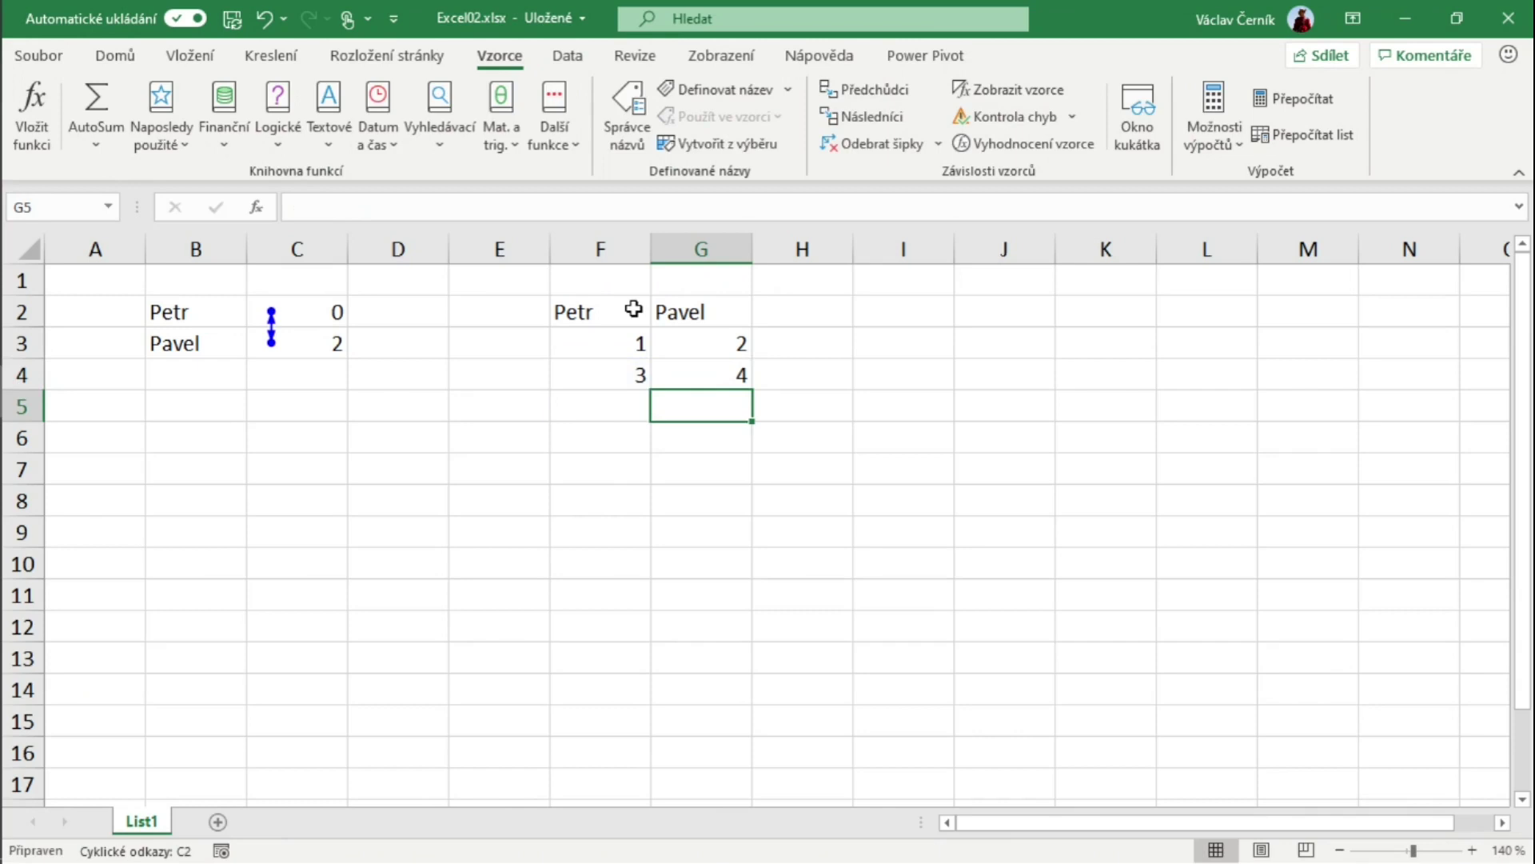
# Fill the F4 and G4 formulas down to row 16
pyautogui.click(627, 376)
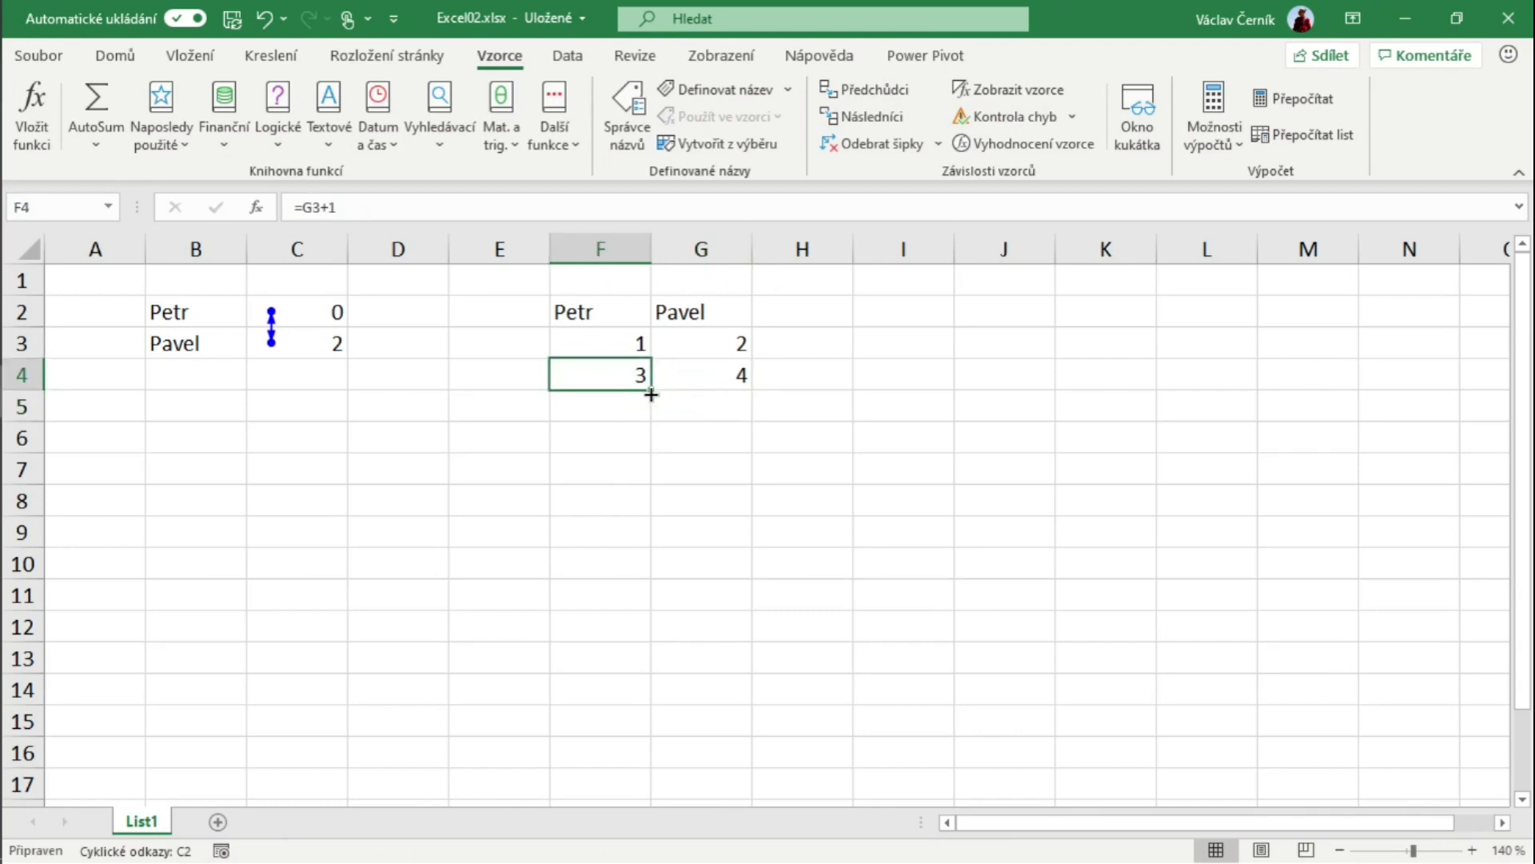
pyautogui.moveTo(651, 394); pyautogui.dragTo(626, 763)
pyautogui.click(752, 377)
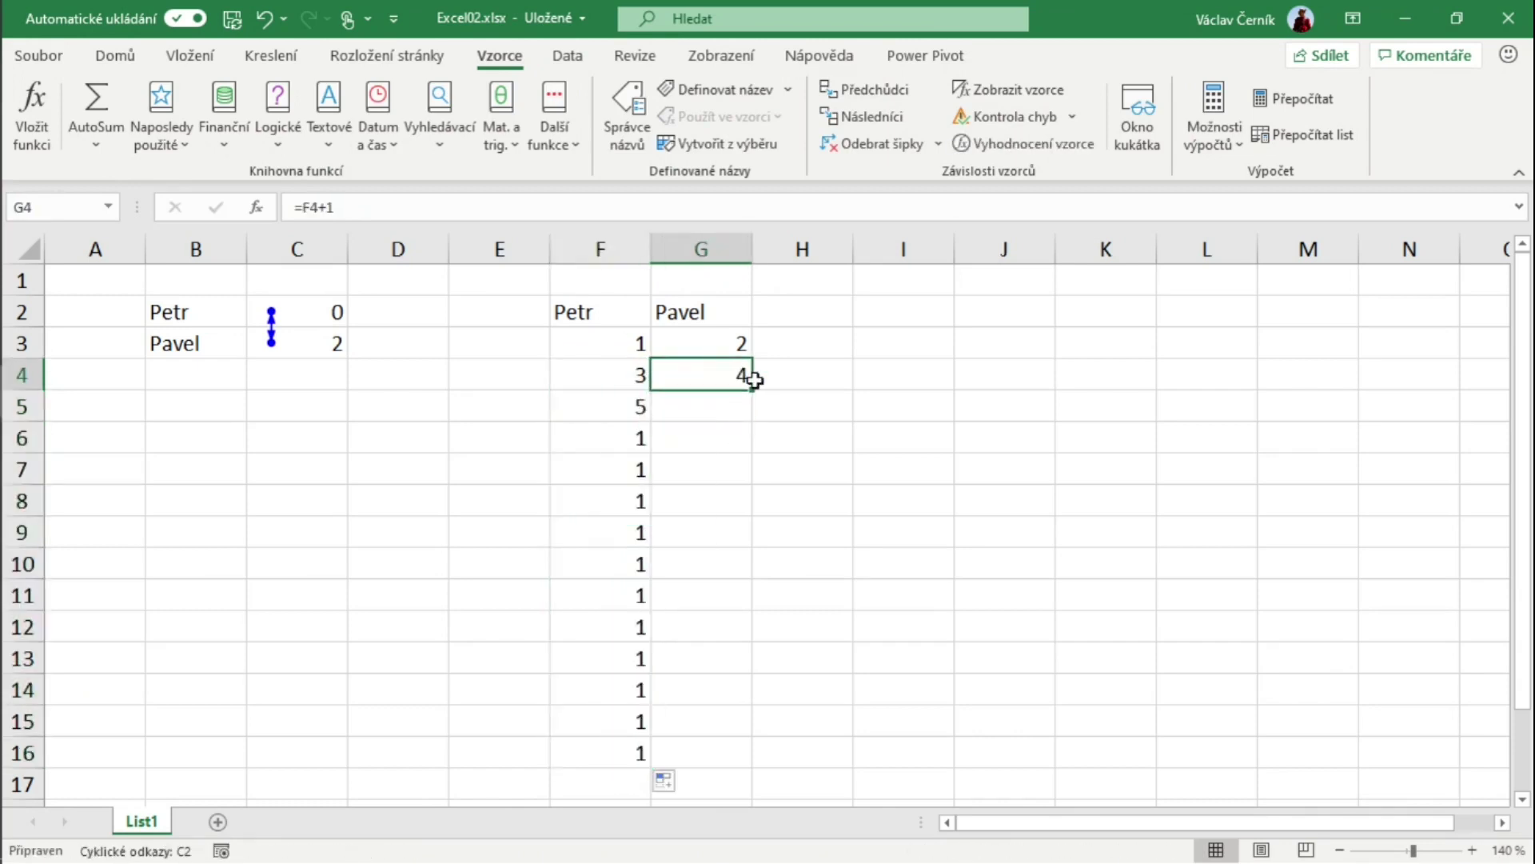
pyautogui.moveTo(752, 391); pyautogui.dragTo(756, 765)
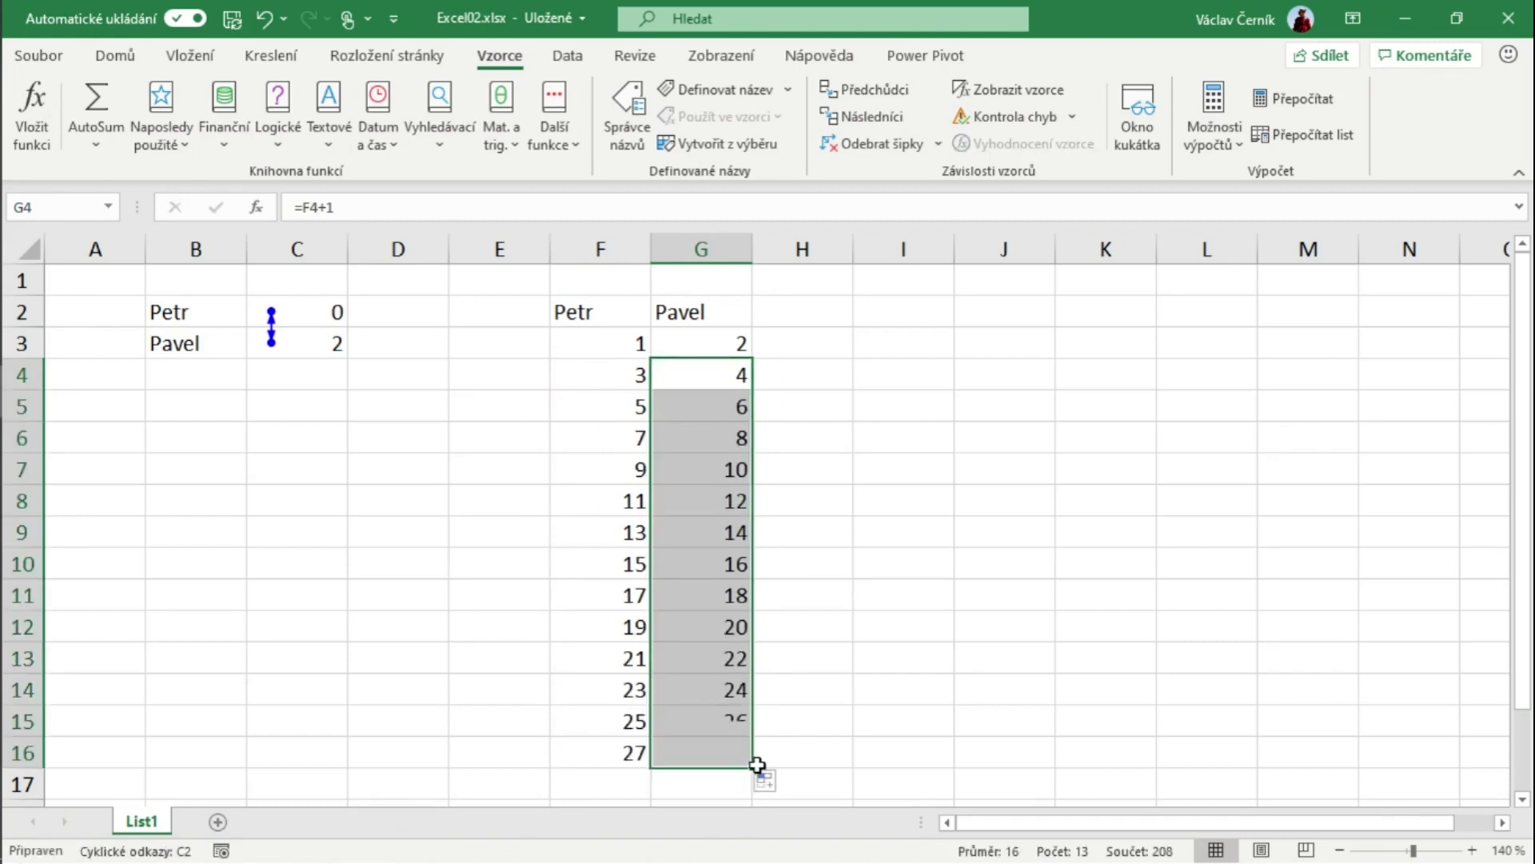
# Inspect the copied Petr and Pavel formulas down the table
pyautogui.click(632, 374)
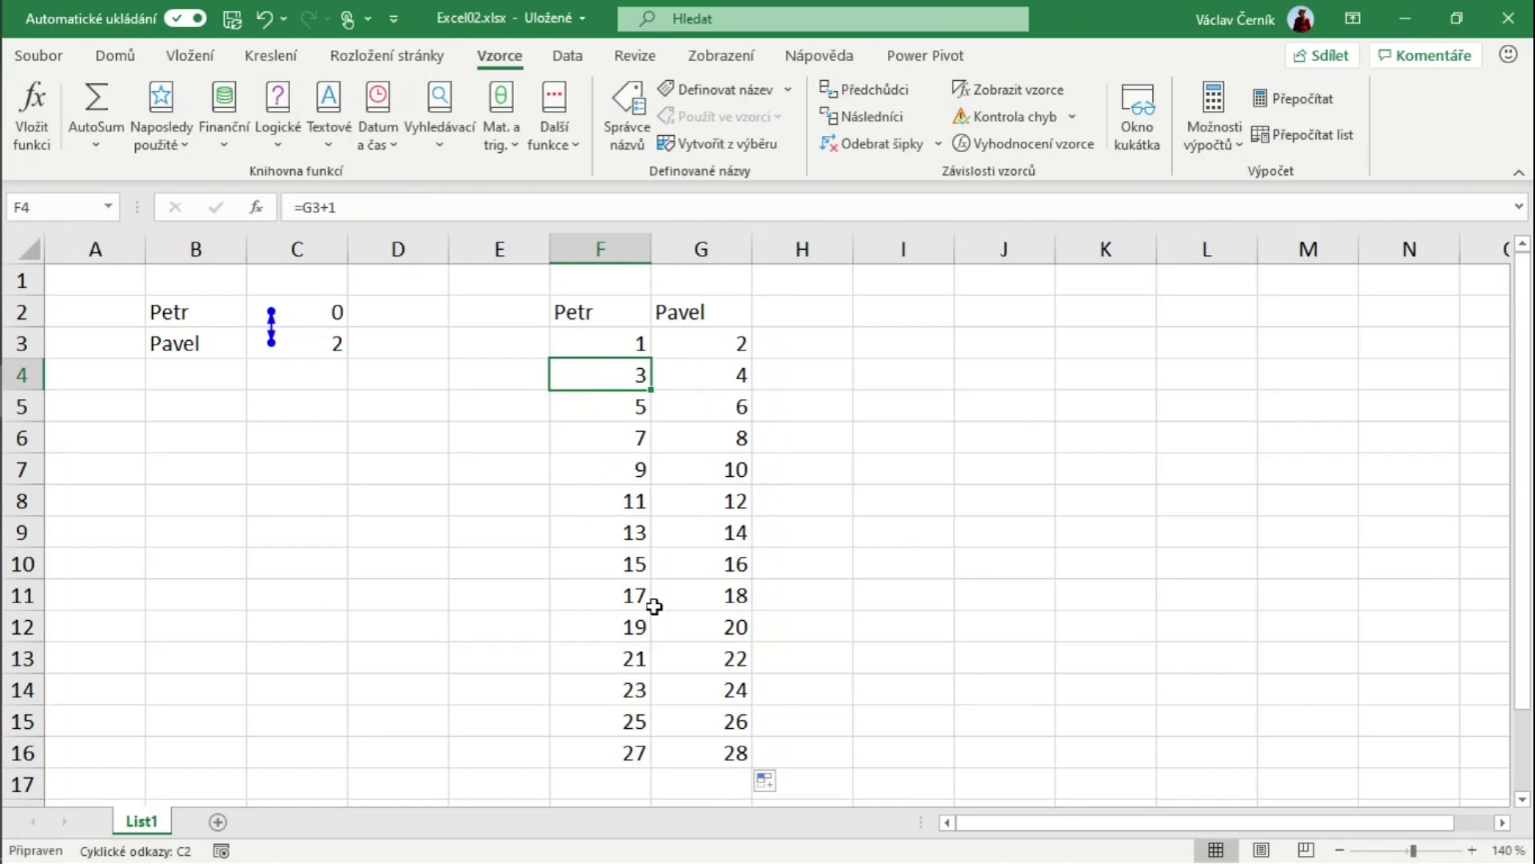
pyautogui.click(512, 541)
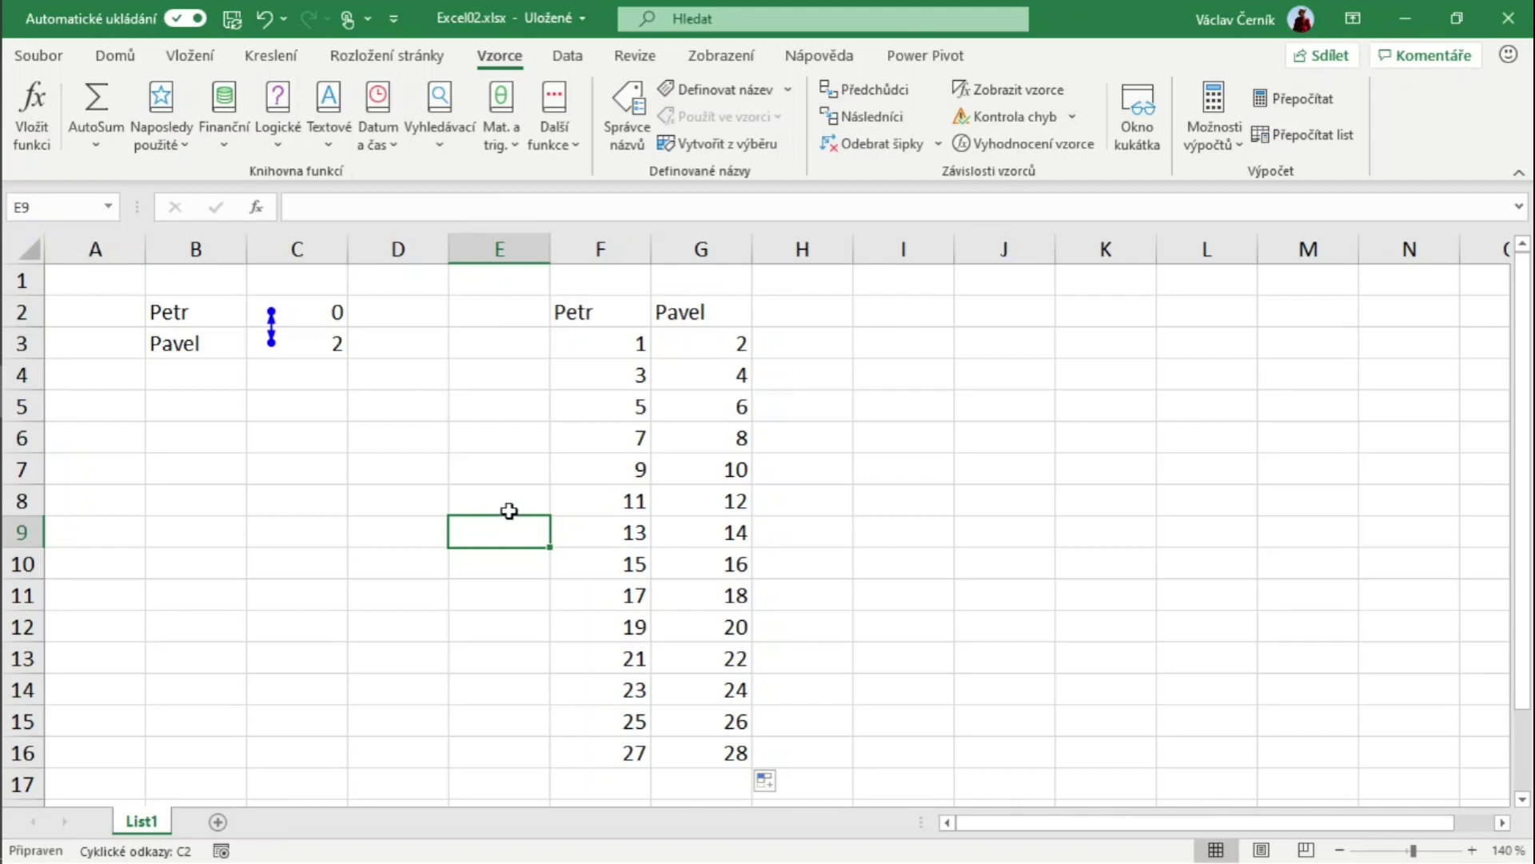
pyautogui.moveTo(616, 380); pyautogui.dragTo(696, 366)
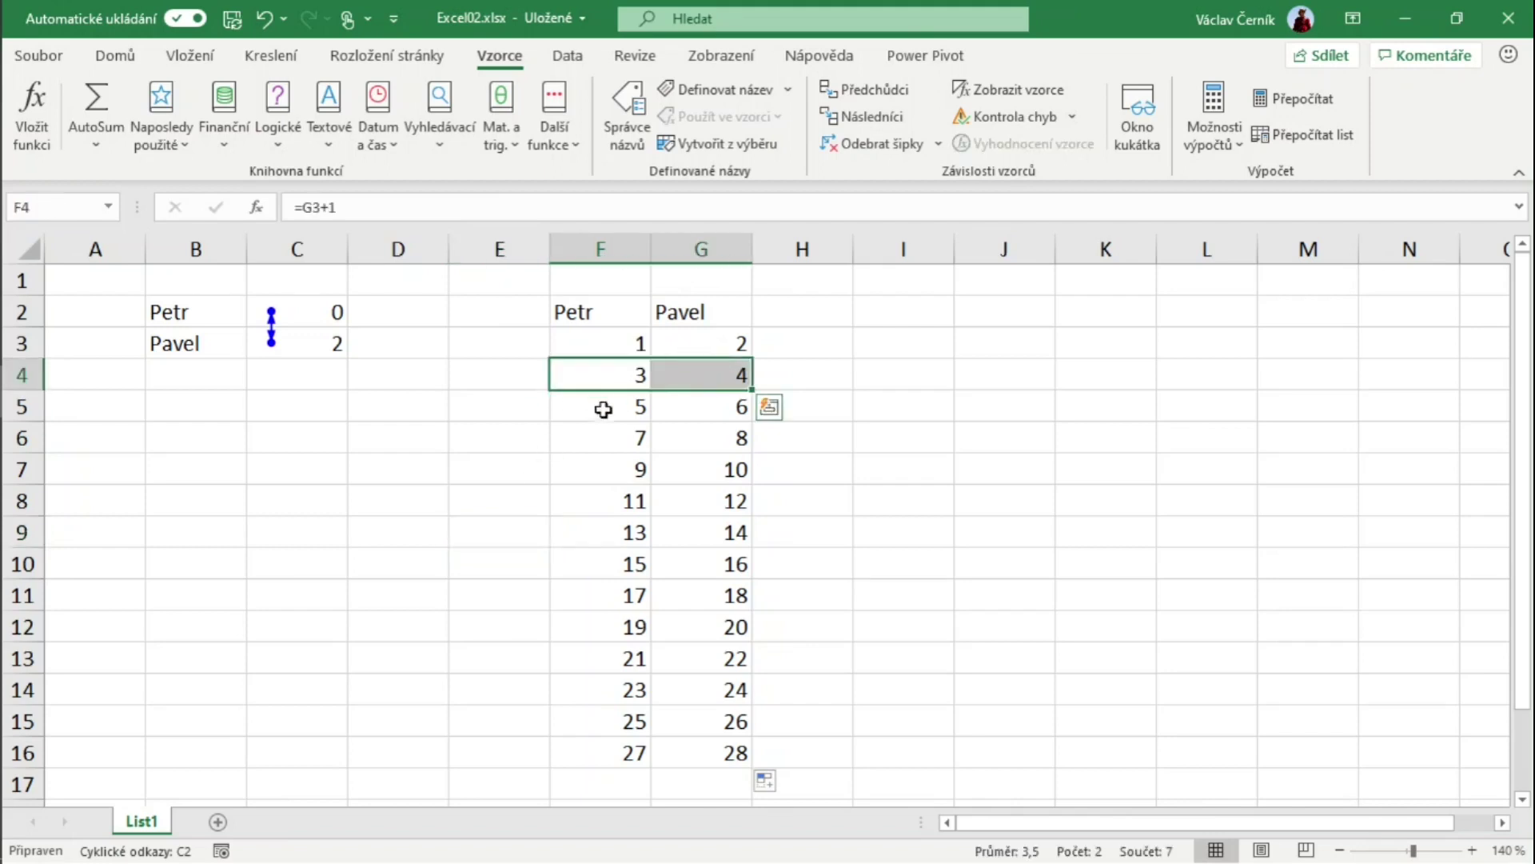
pyautogui.moveTo(603, 410); pyautogui.dragTo(693, 406)
pyautogui.moveTo(621, 440)
pyautogui.mouseDown()
pyautogui.moveTo(670, 453)
pyautogui.moveTo(693, 535)
pyautogui.mouseUp()
pyautogui.click(631, 478)
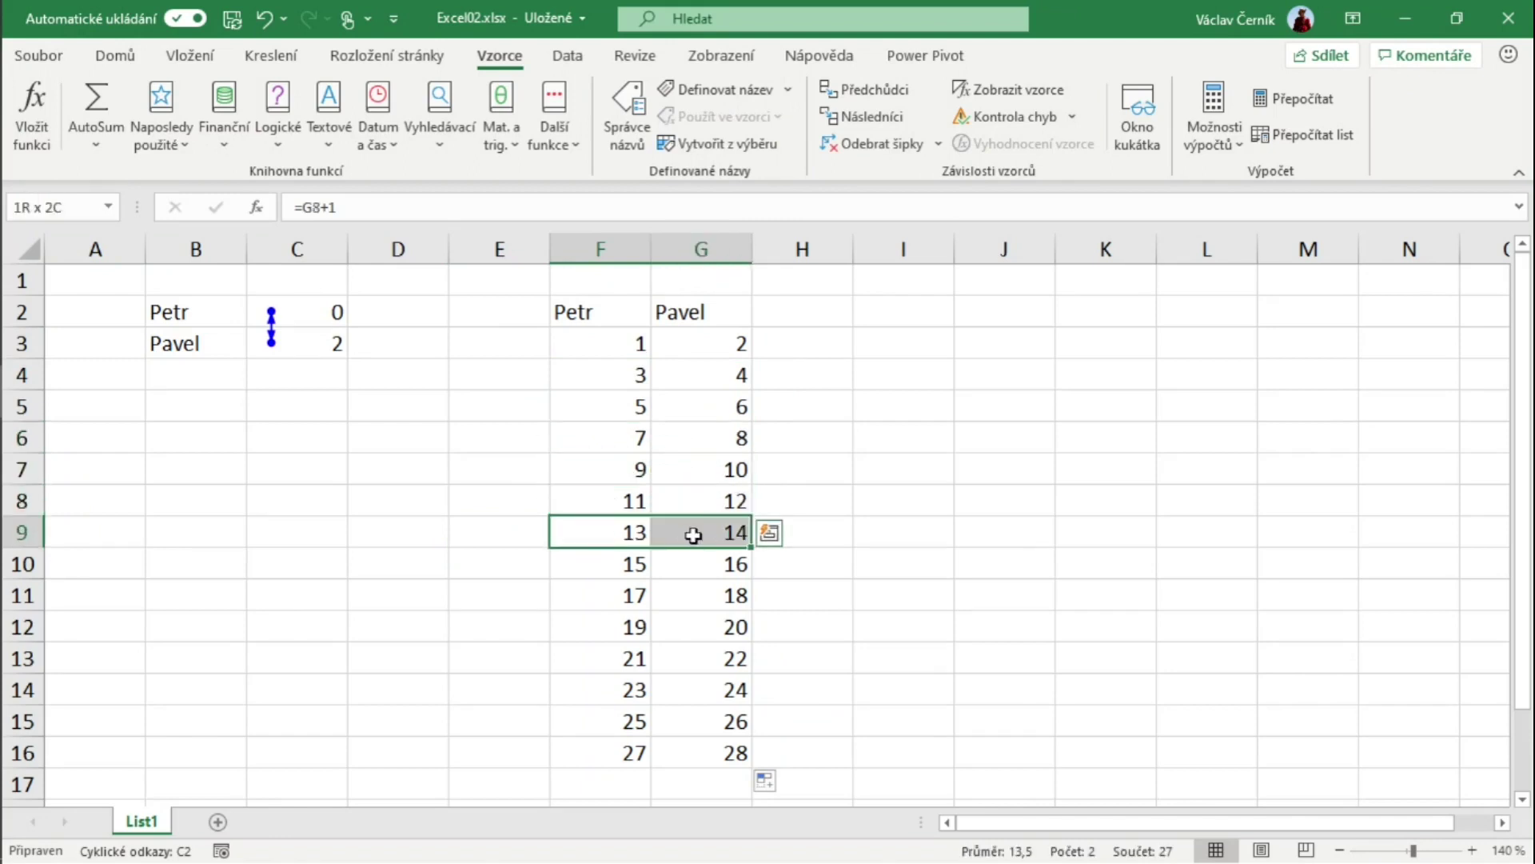
pyautogui.moveTo(616, 571)
pyautogui.mouseDown()
pyautogui.moveTo(672, 569)
pyautogui.moveTo(689, 597)
pyautogui.mouseUp()
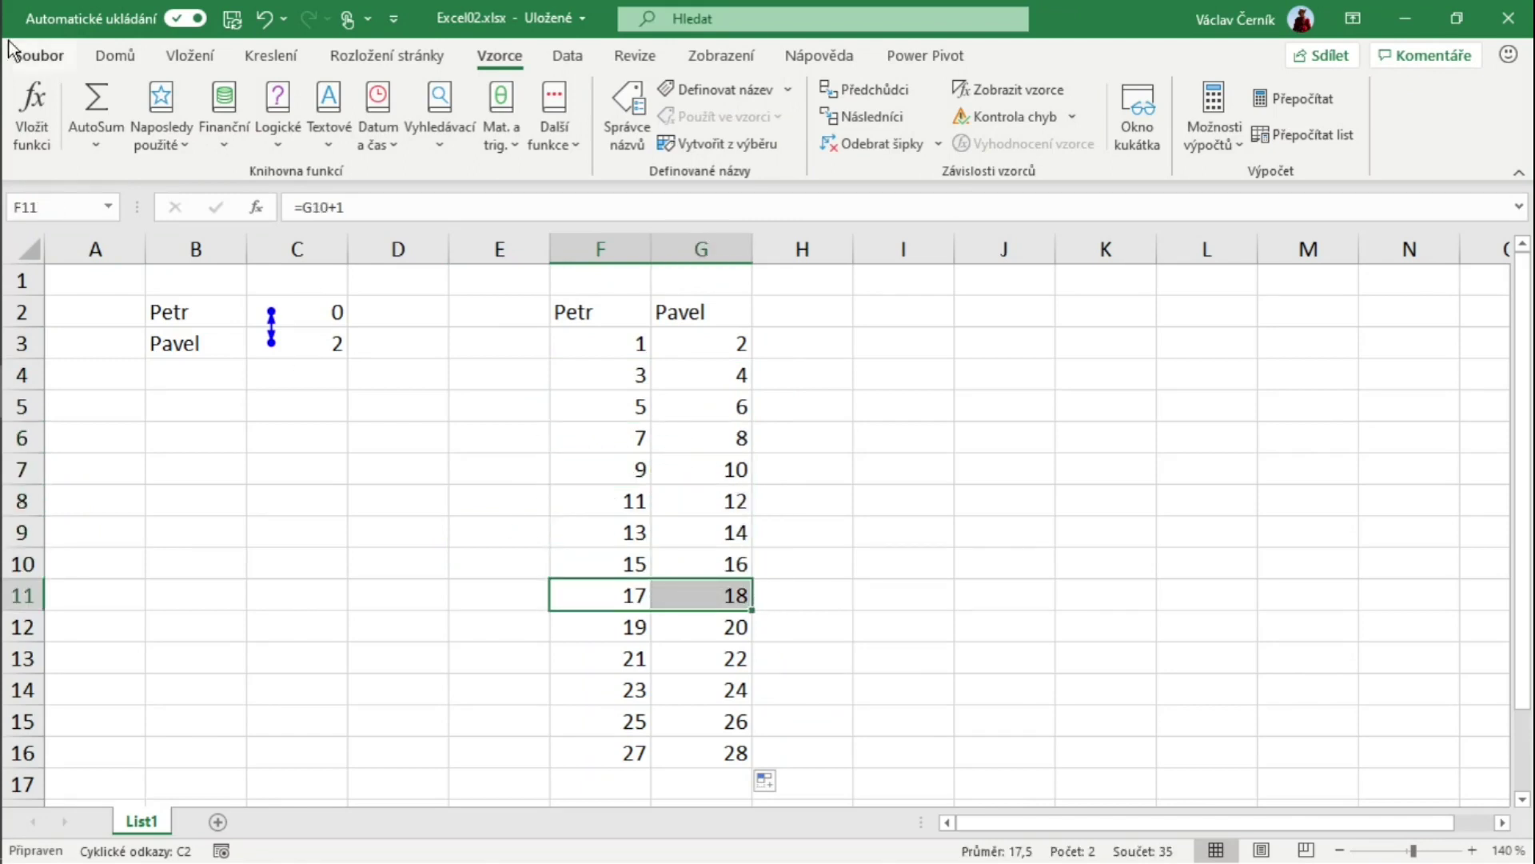
pyautogui.click(315, 400)
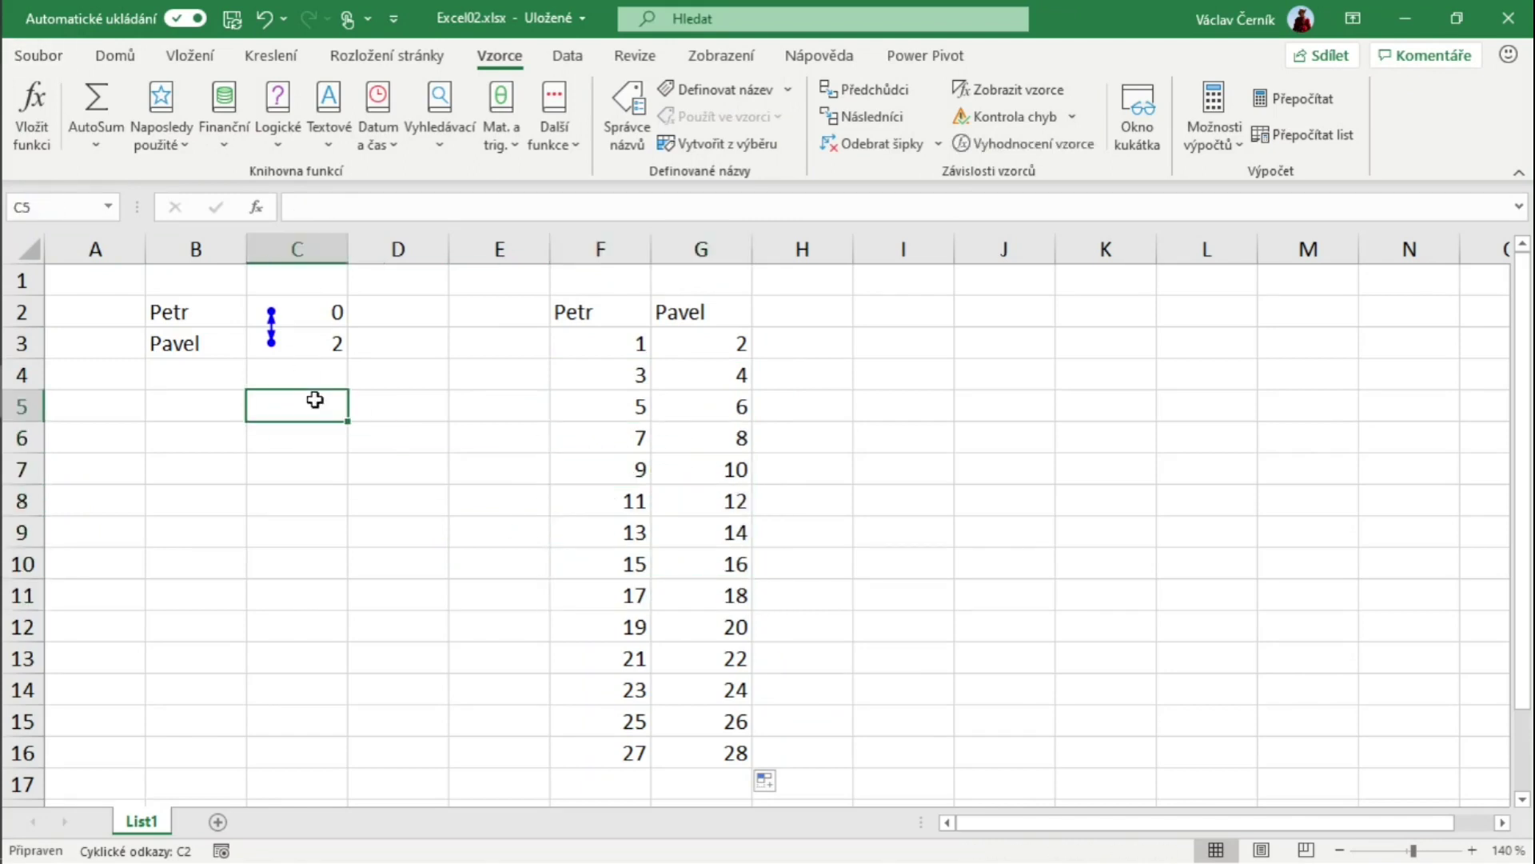
# Enable Povolit iterativní přepočet in the Vzorce options, so C2 and C3 show 21 and 22
pyautogui.click(55, 64)
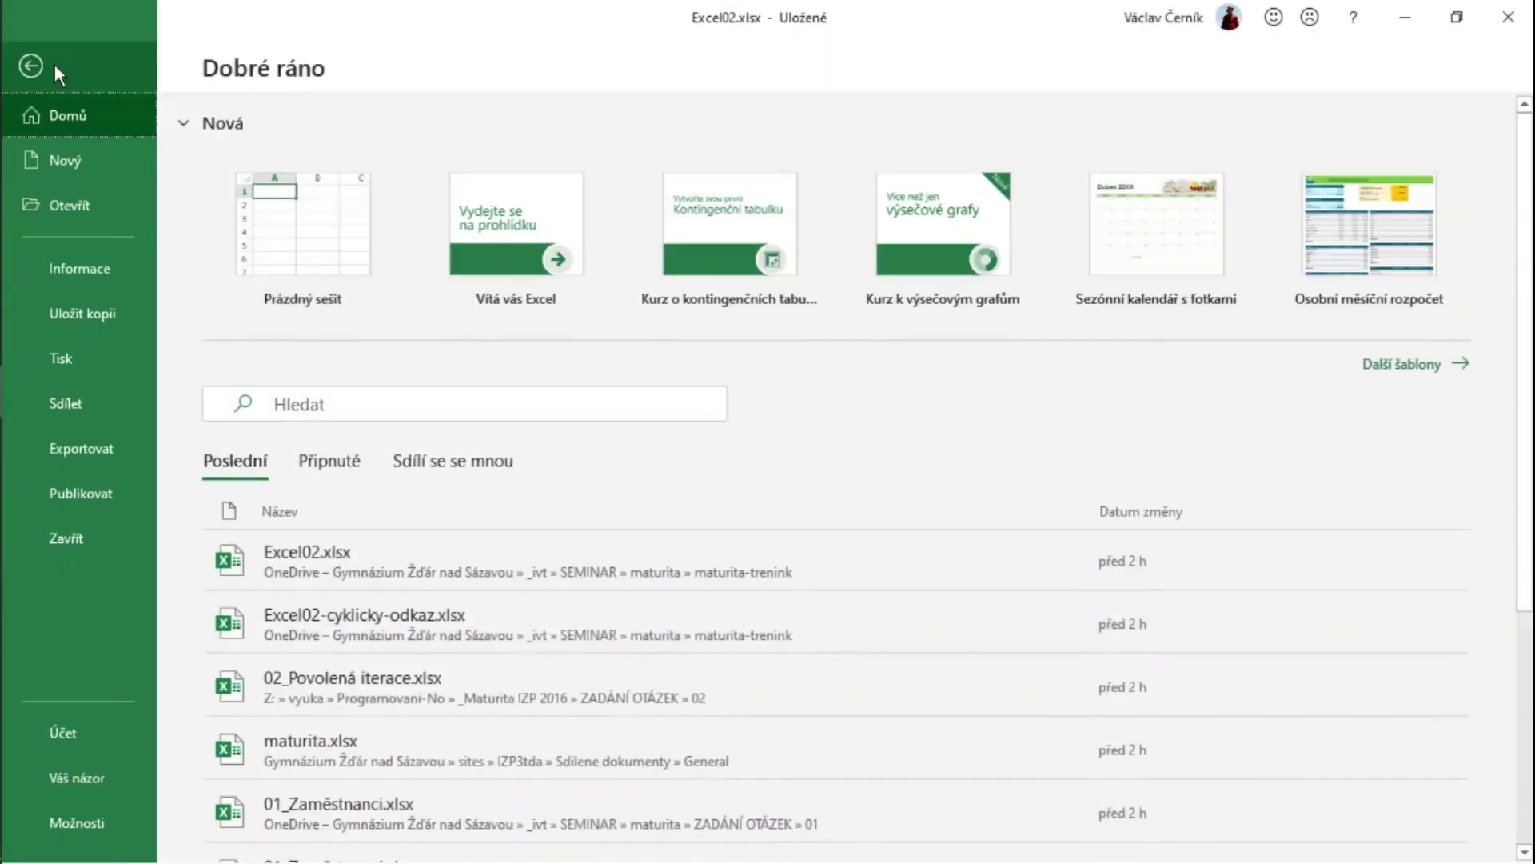
pyautogui.click(66, 824)
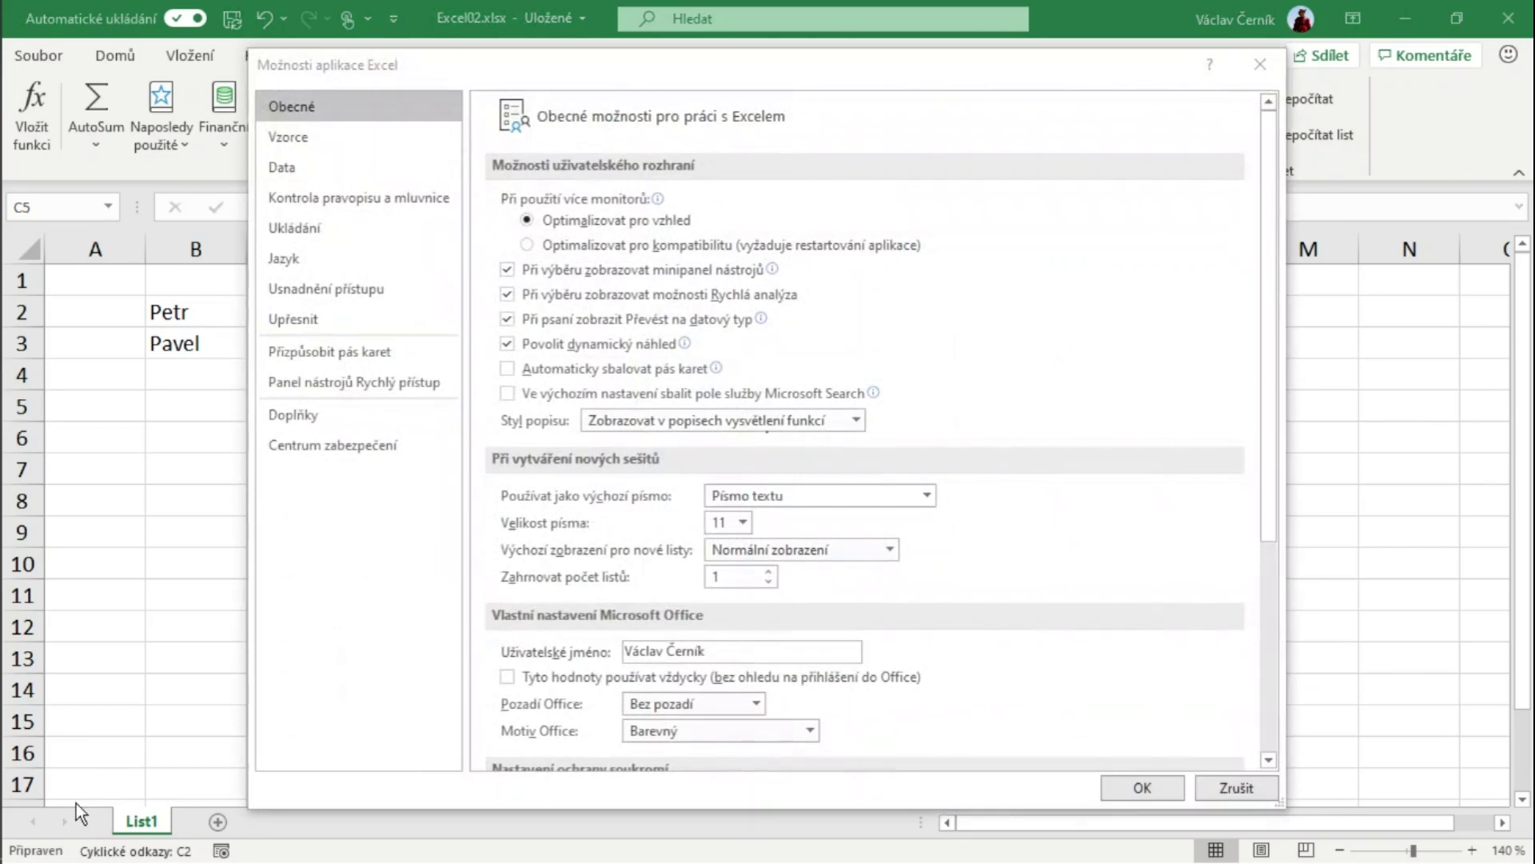
pyautogui.click(324, 145)
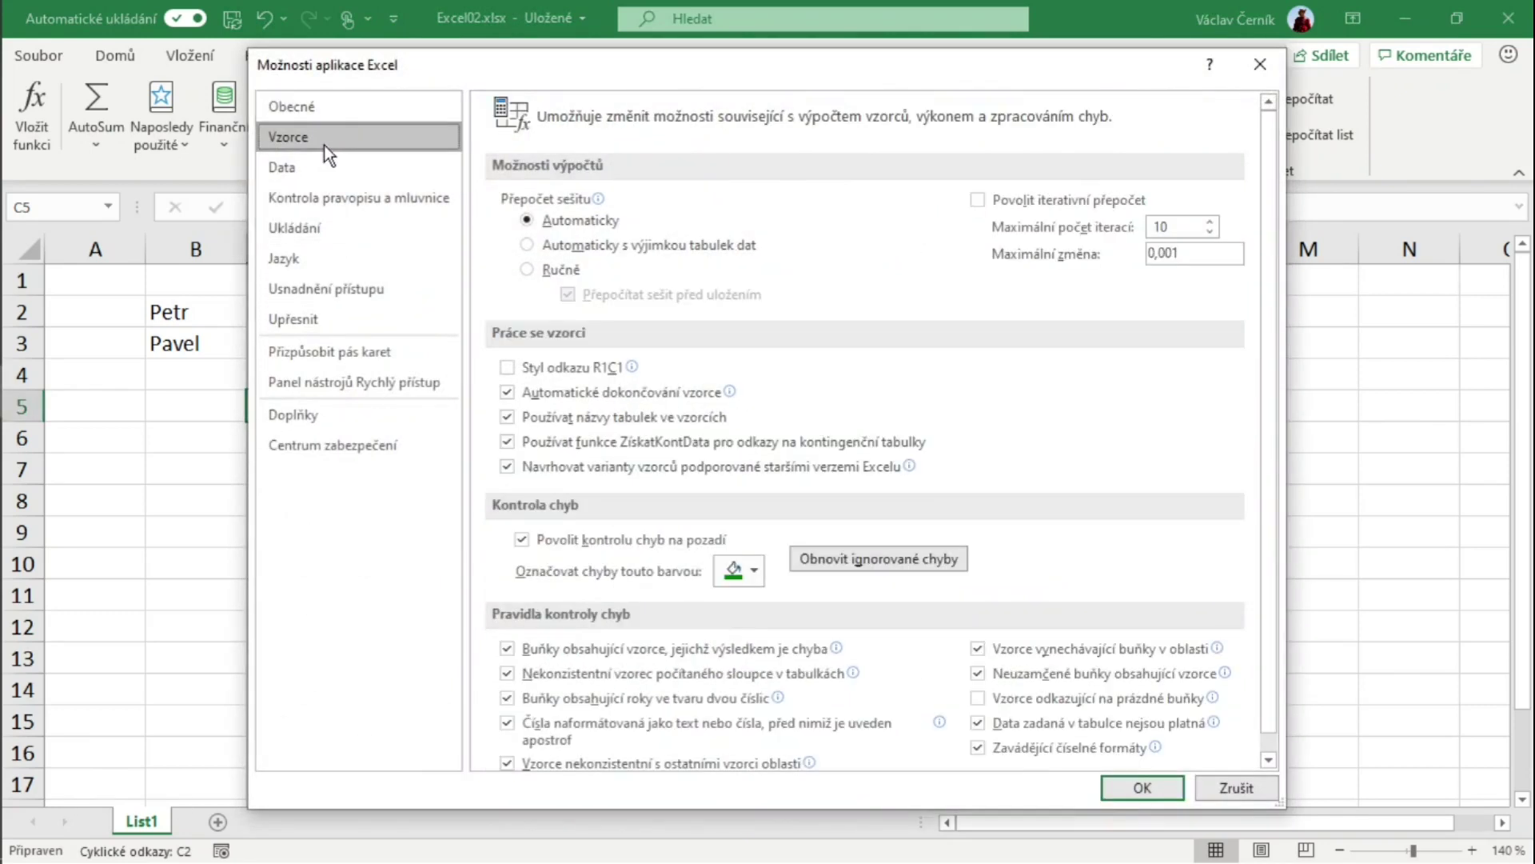
pyautogui.click(1012, 200)
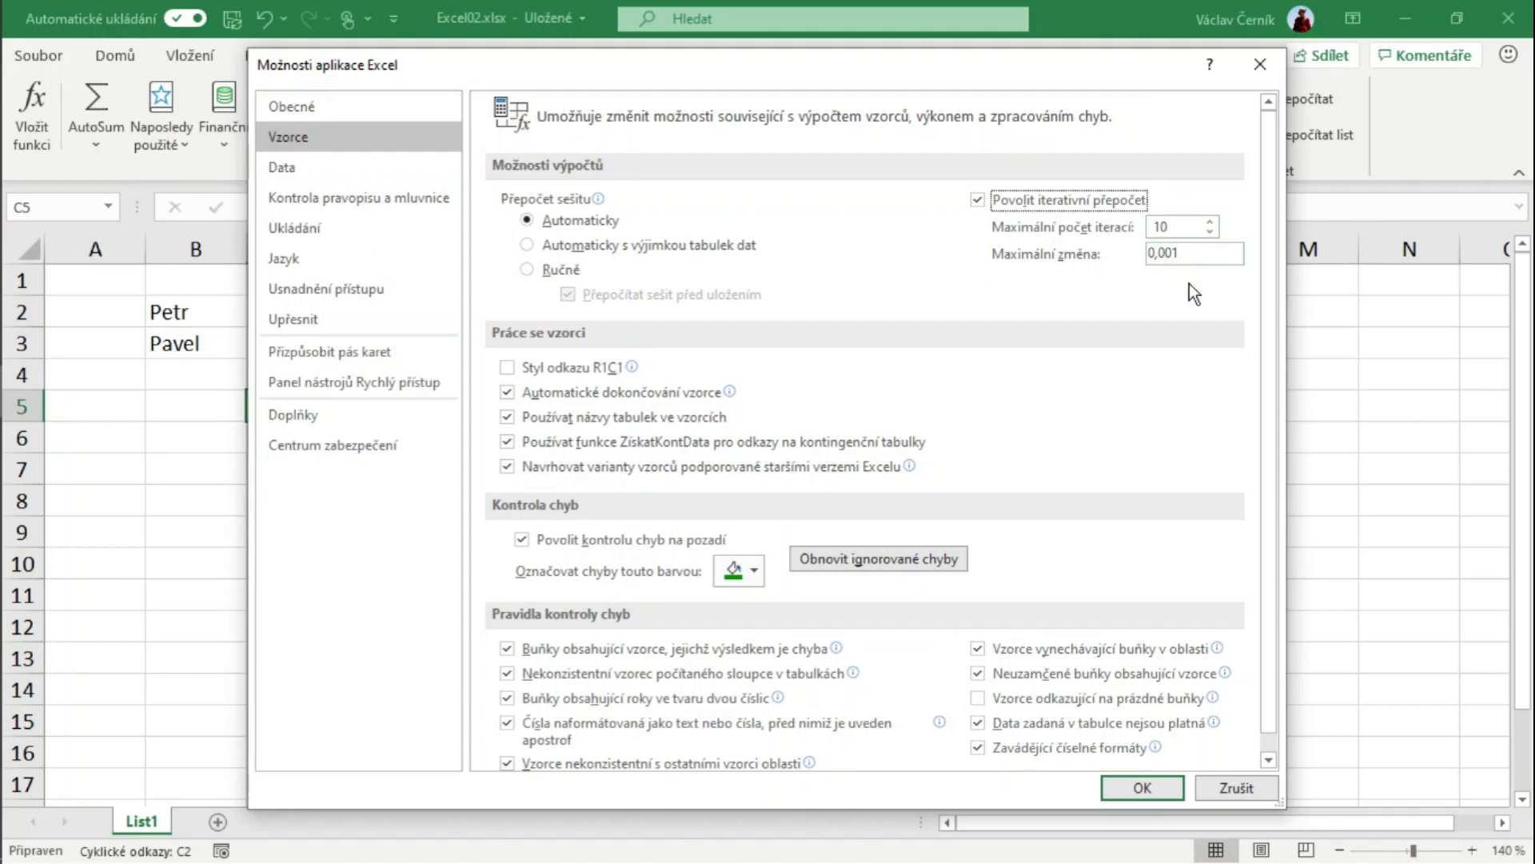
pyautogui.click(1164, 788)
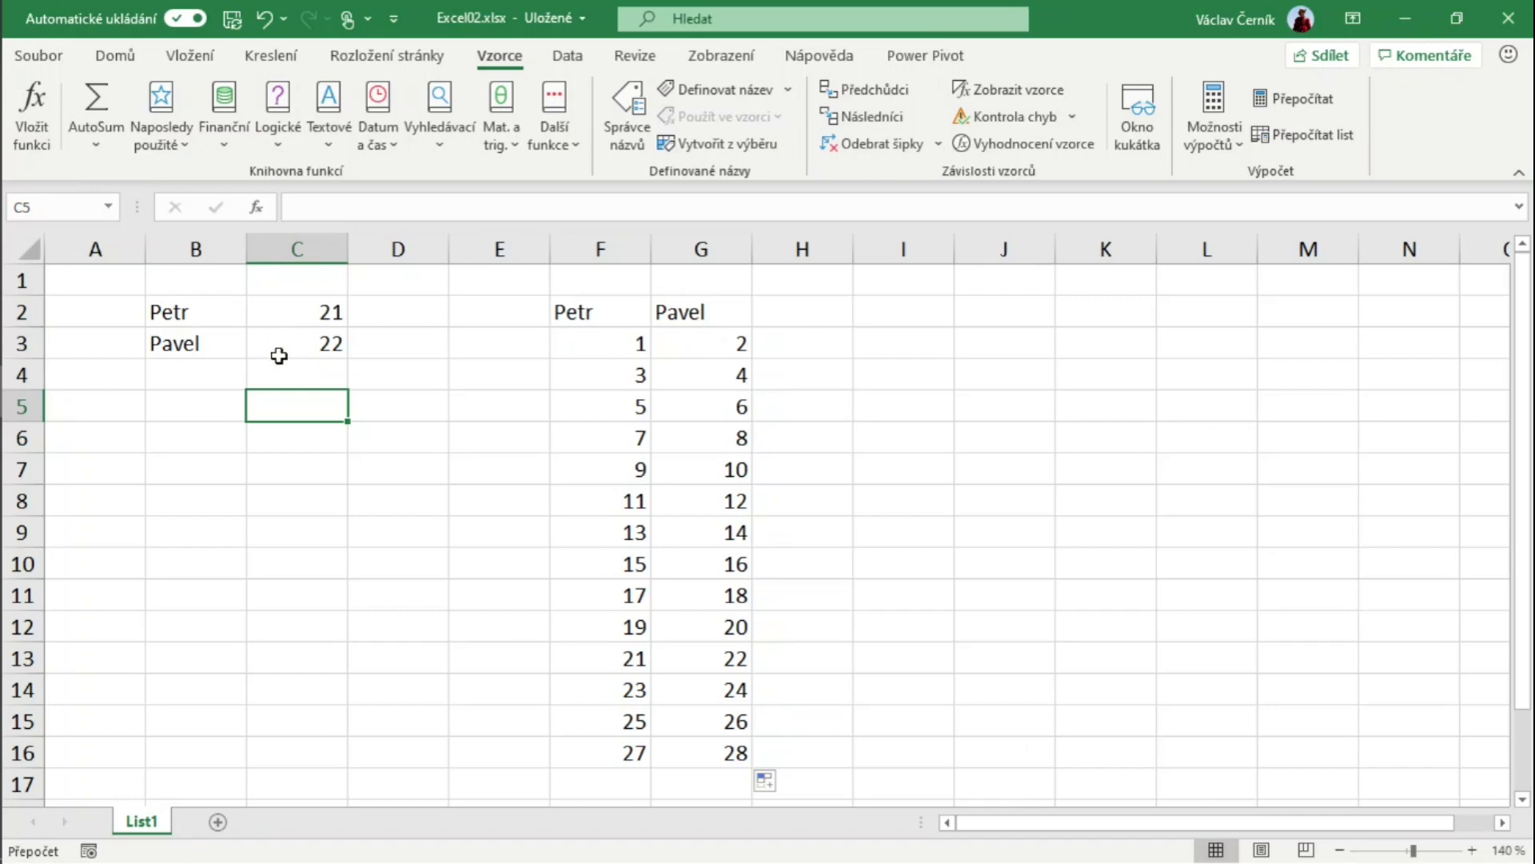
# Review the Petr column, then recalculate twice with Přepočítat
pyautogui.moveTo(620, 342); pyautogui.dragTo(622, 628)
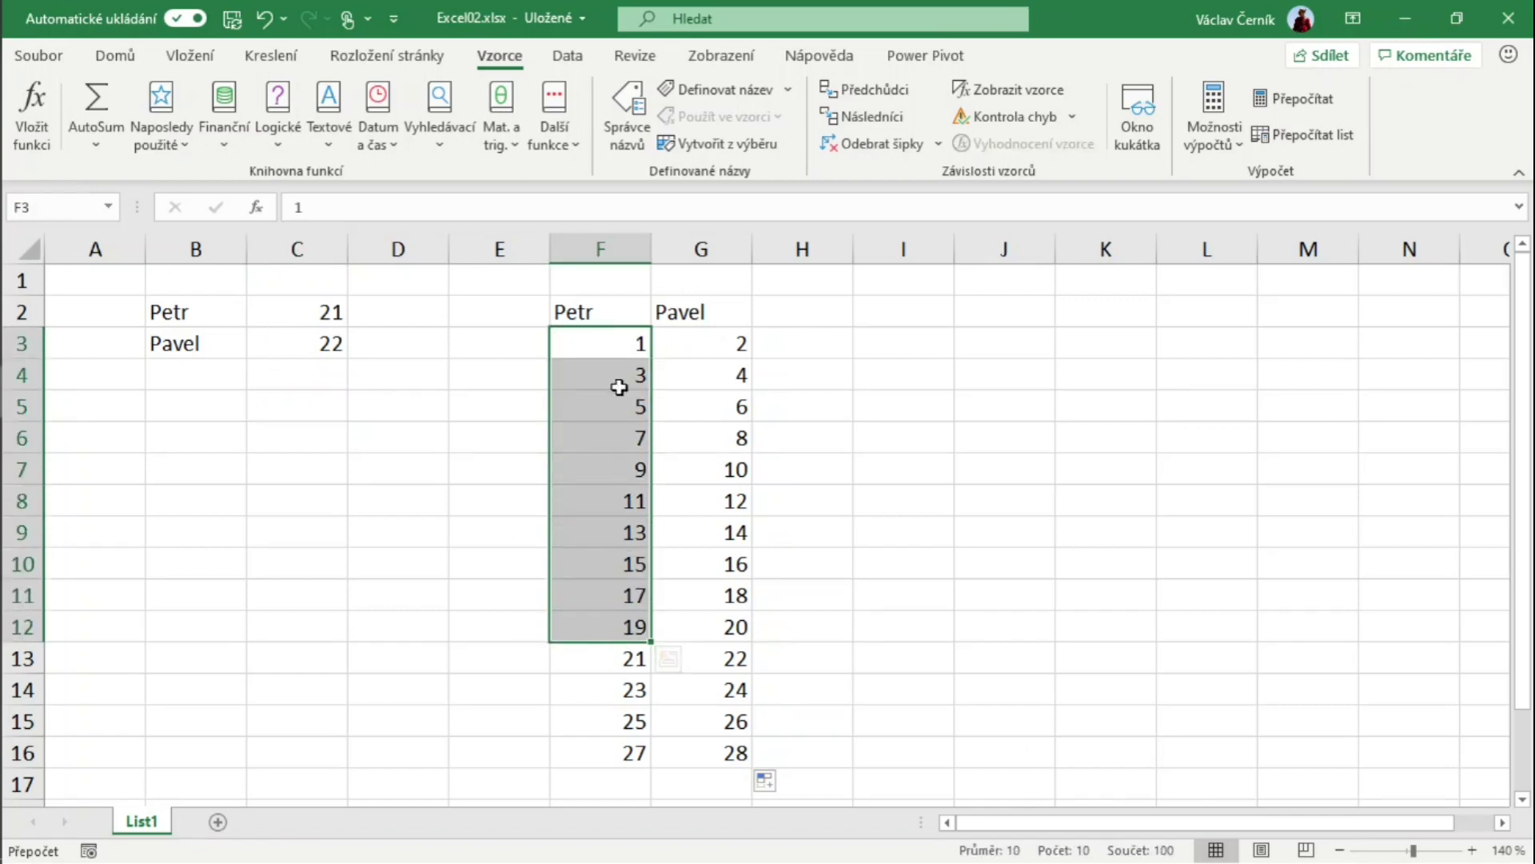
pyautogui.click(627, 667)
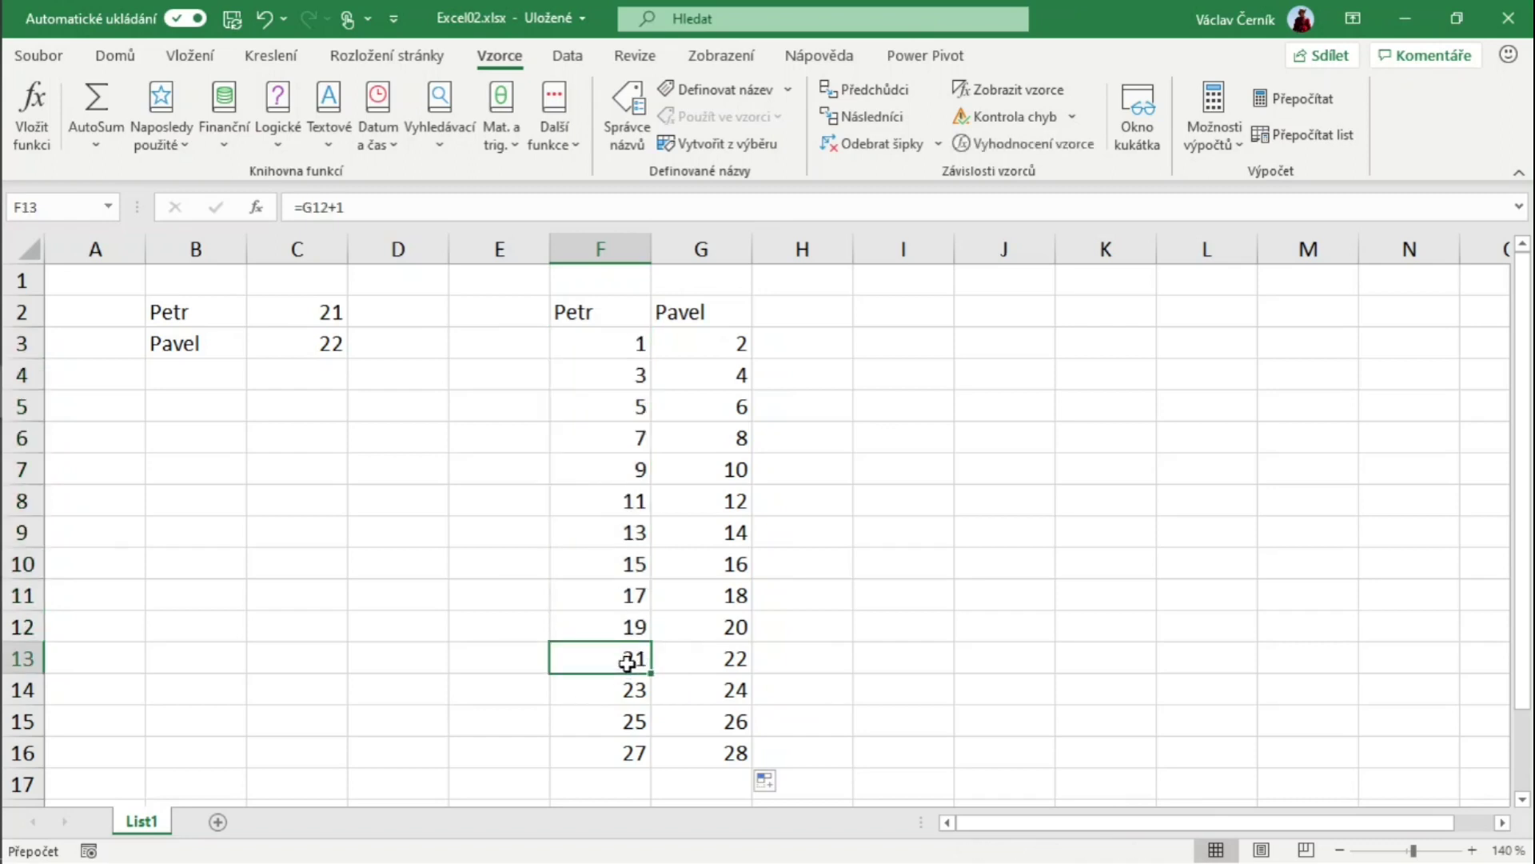
pyautogui.click(1322, 106)
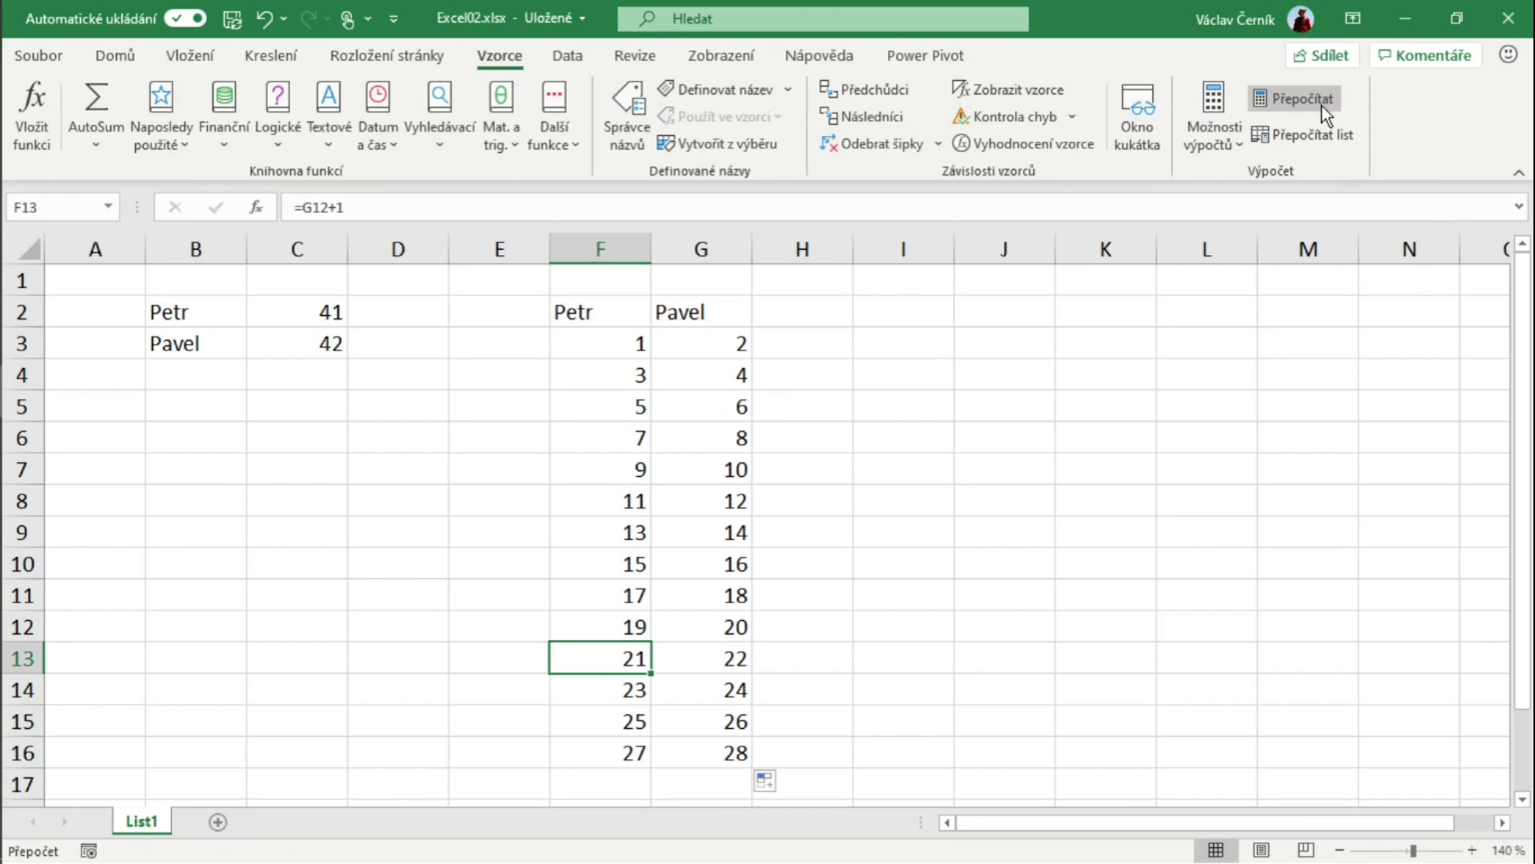
pyautogui.click(1322, 105)
# Type 'a' in D6 and delete it, recalculating C2 and C3 up to 101 and 102
pyautogui.click(388, 426)
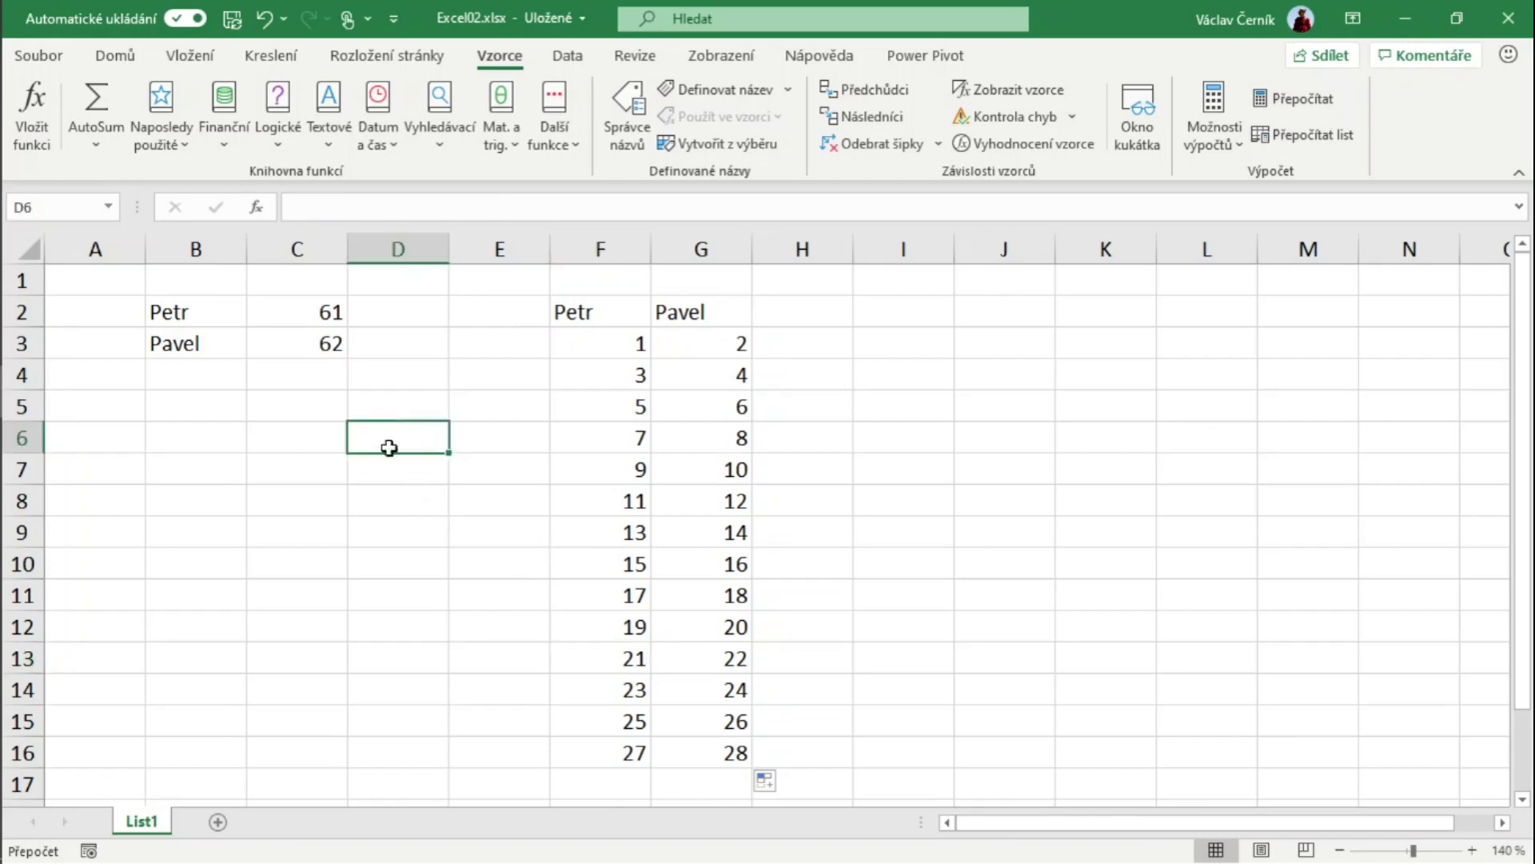
pyautogui.write('a')
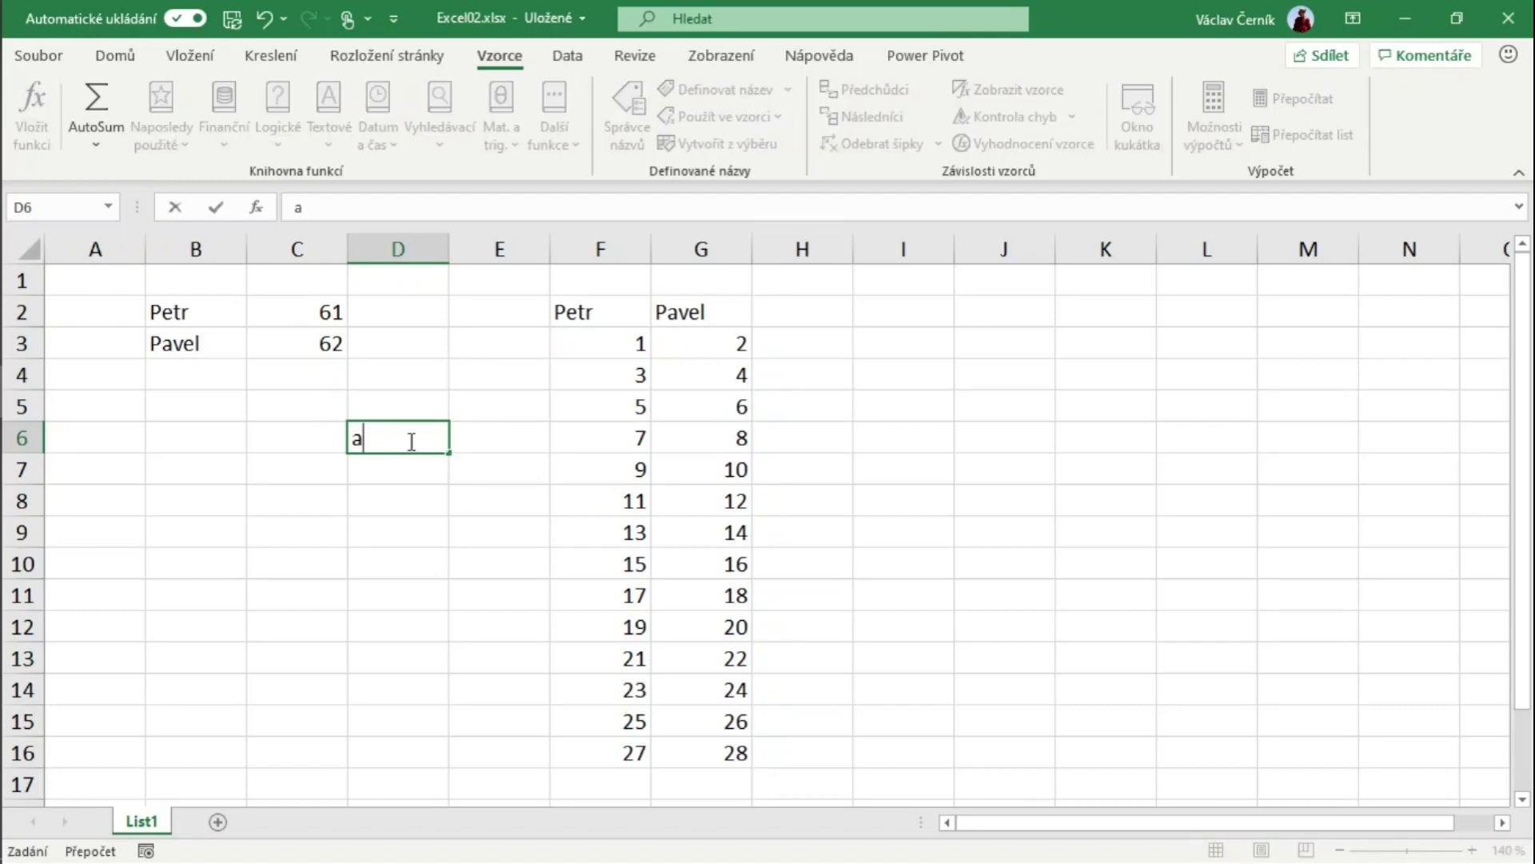
pyautogui.press('Return')
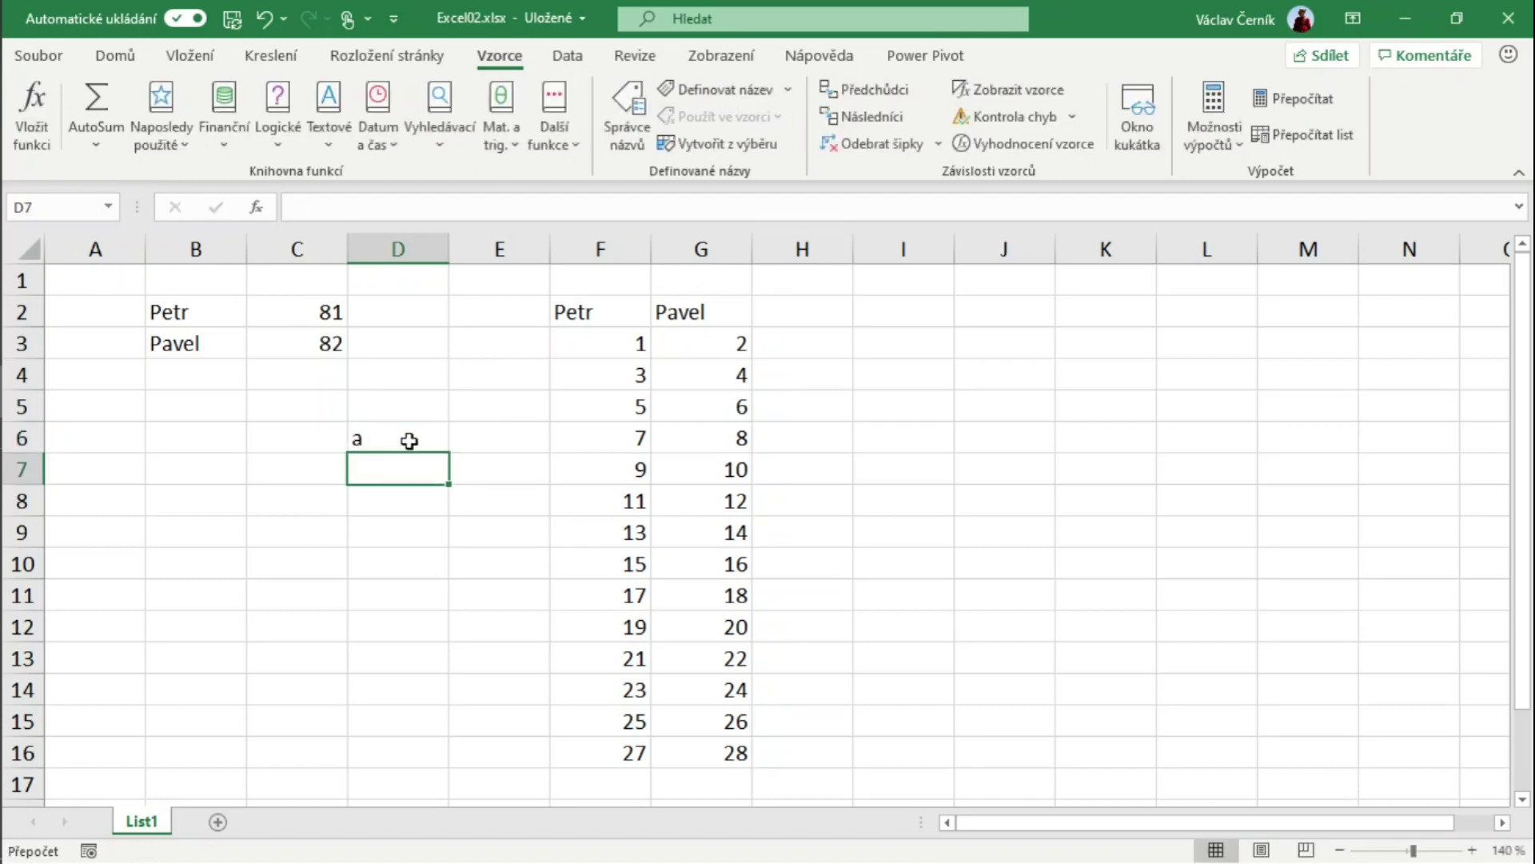
pyautogui.click(410, 441)
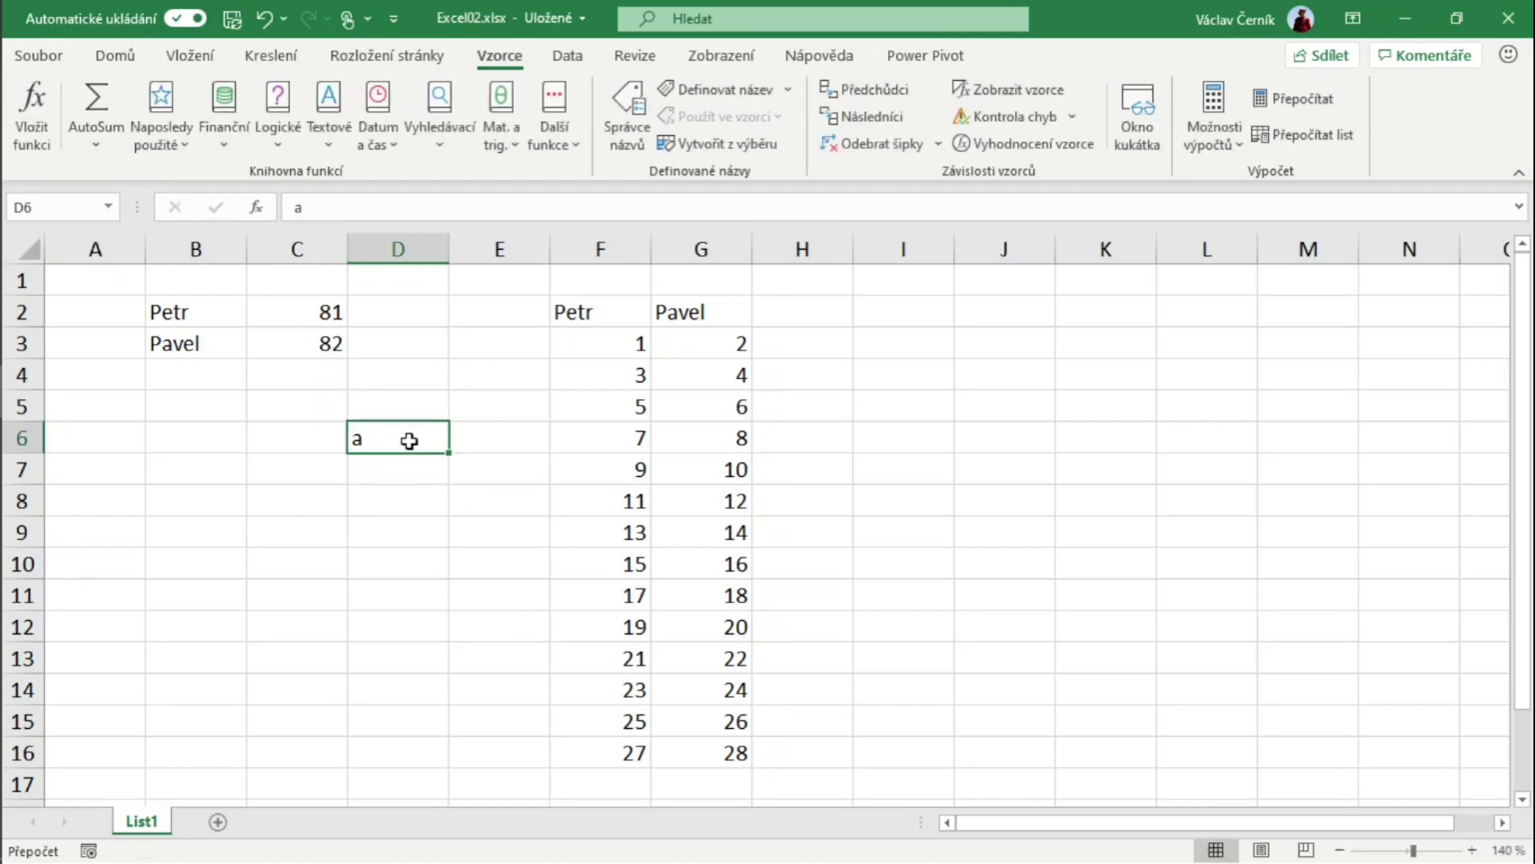
pyautogui.press('Delete')
# Insert a trial line chart of the Petr values F3:F16, move it aside, then delete it
pyautogui.moveTo(628, 346); pyautogui.dragTo(651, 752)
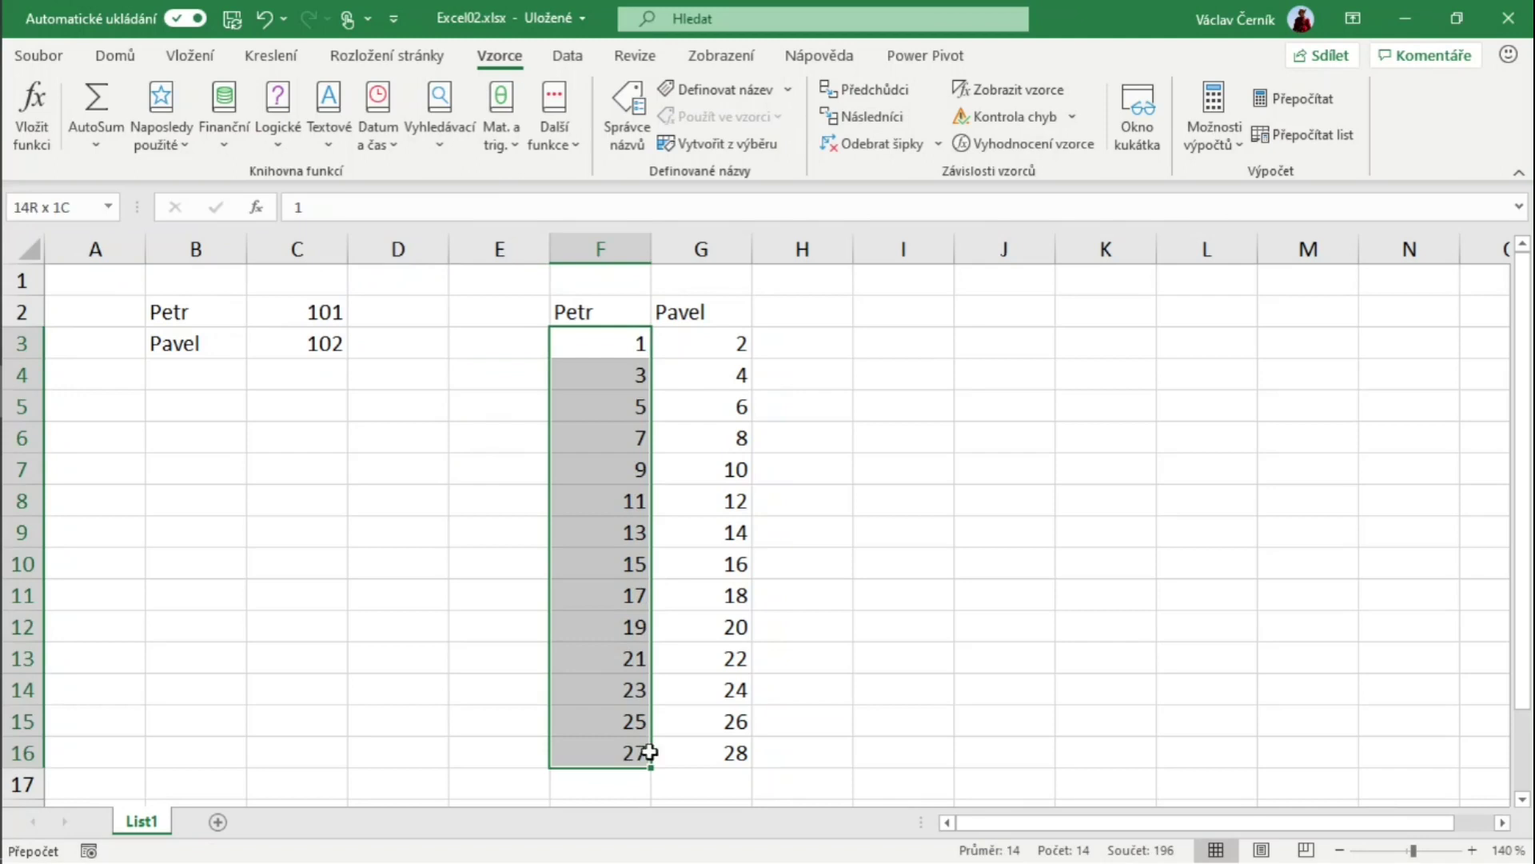
pyautogui.click(168, 53)
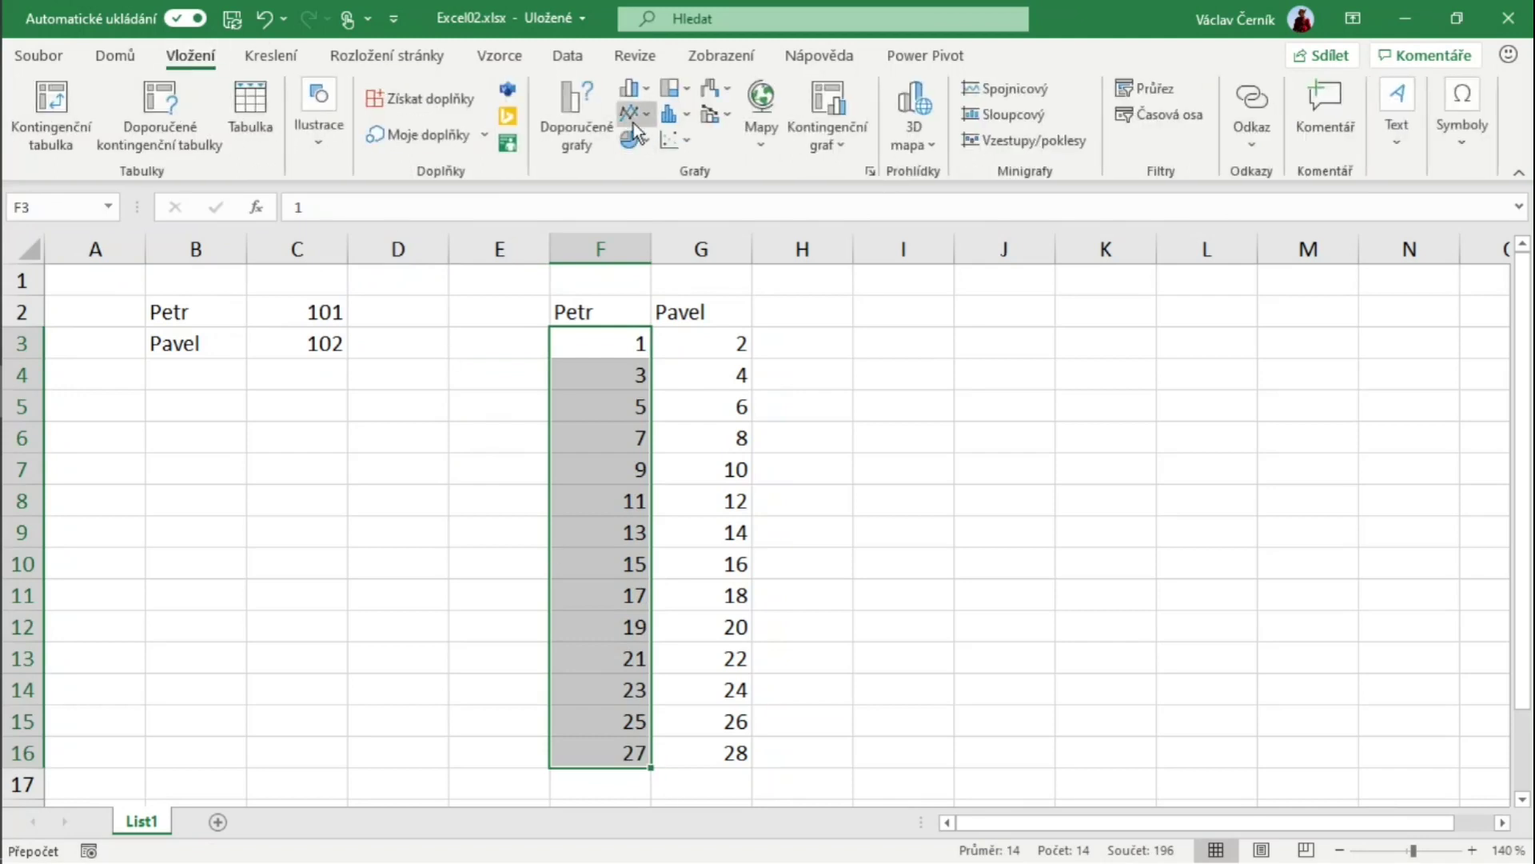
pyautogui.click(635, 122)
pyautogui.click(644, 189)
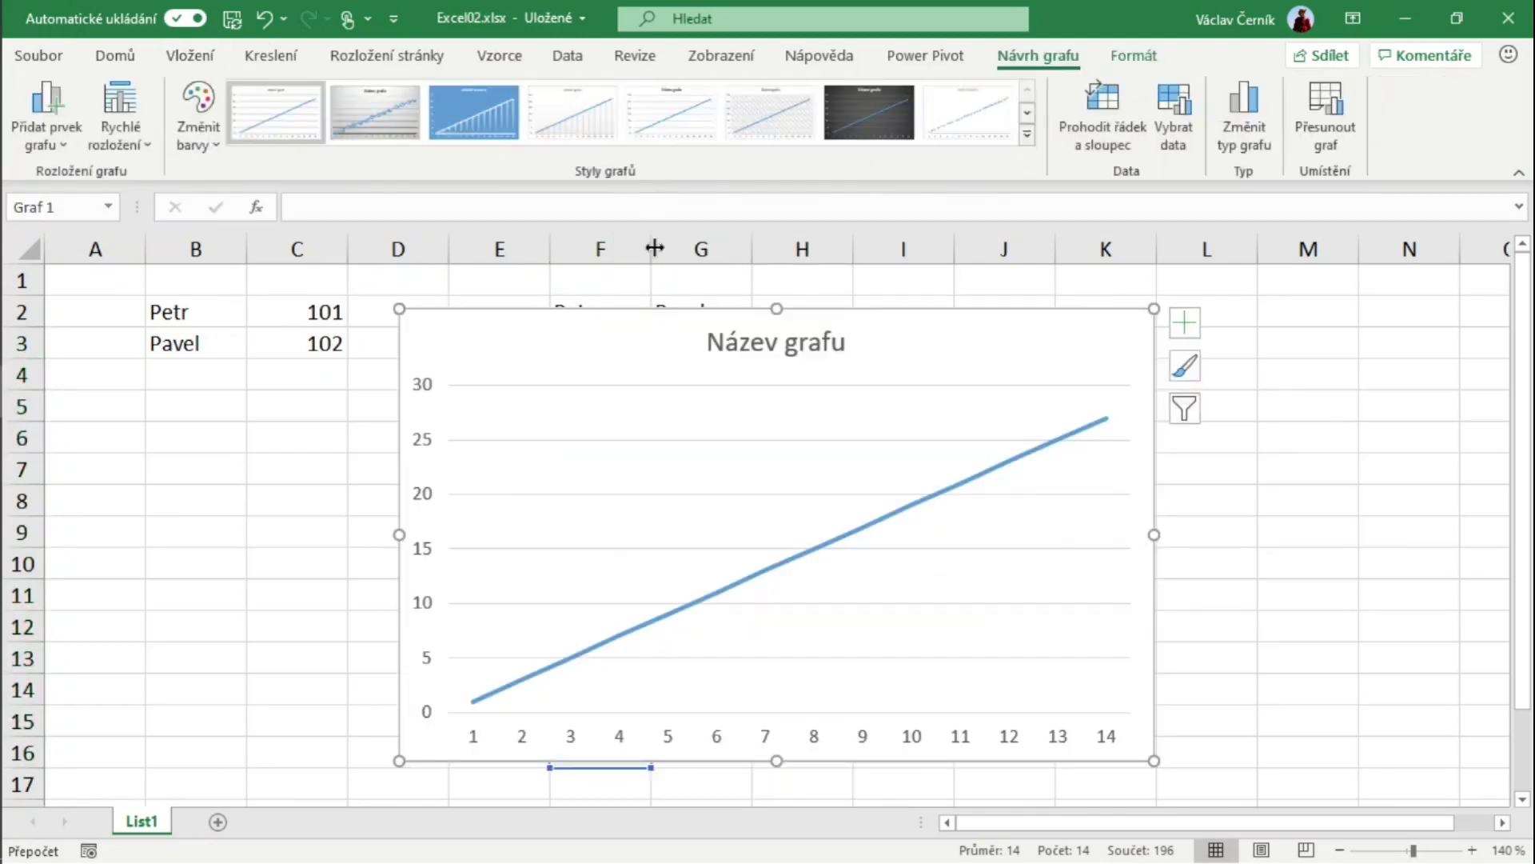
pyautogui.moveTo(589, 342); pyautogui.dragTo(902, 357)
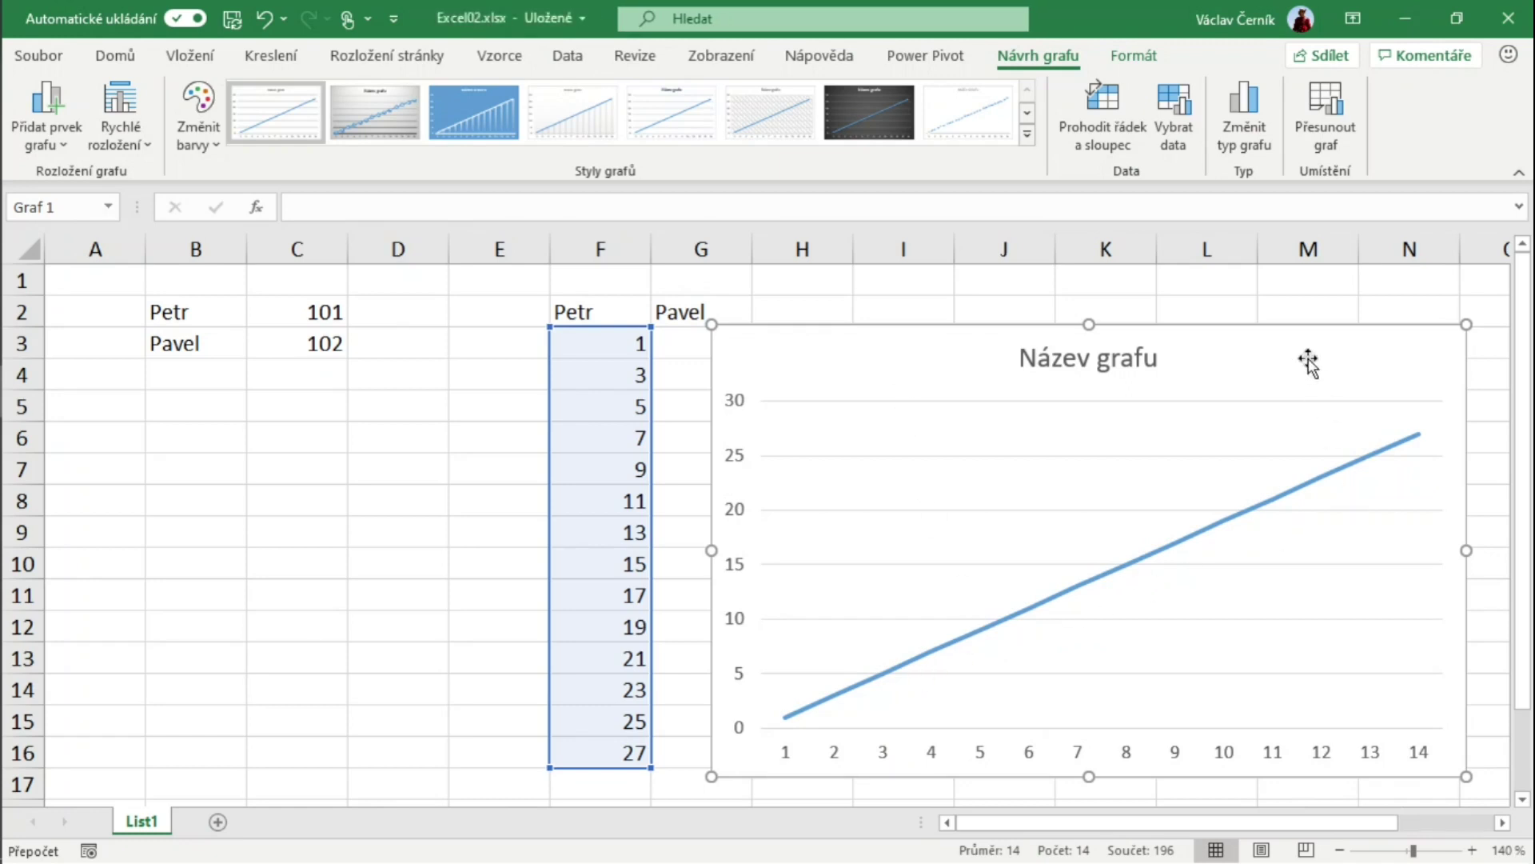
pyautogui.press('Delete')
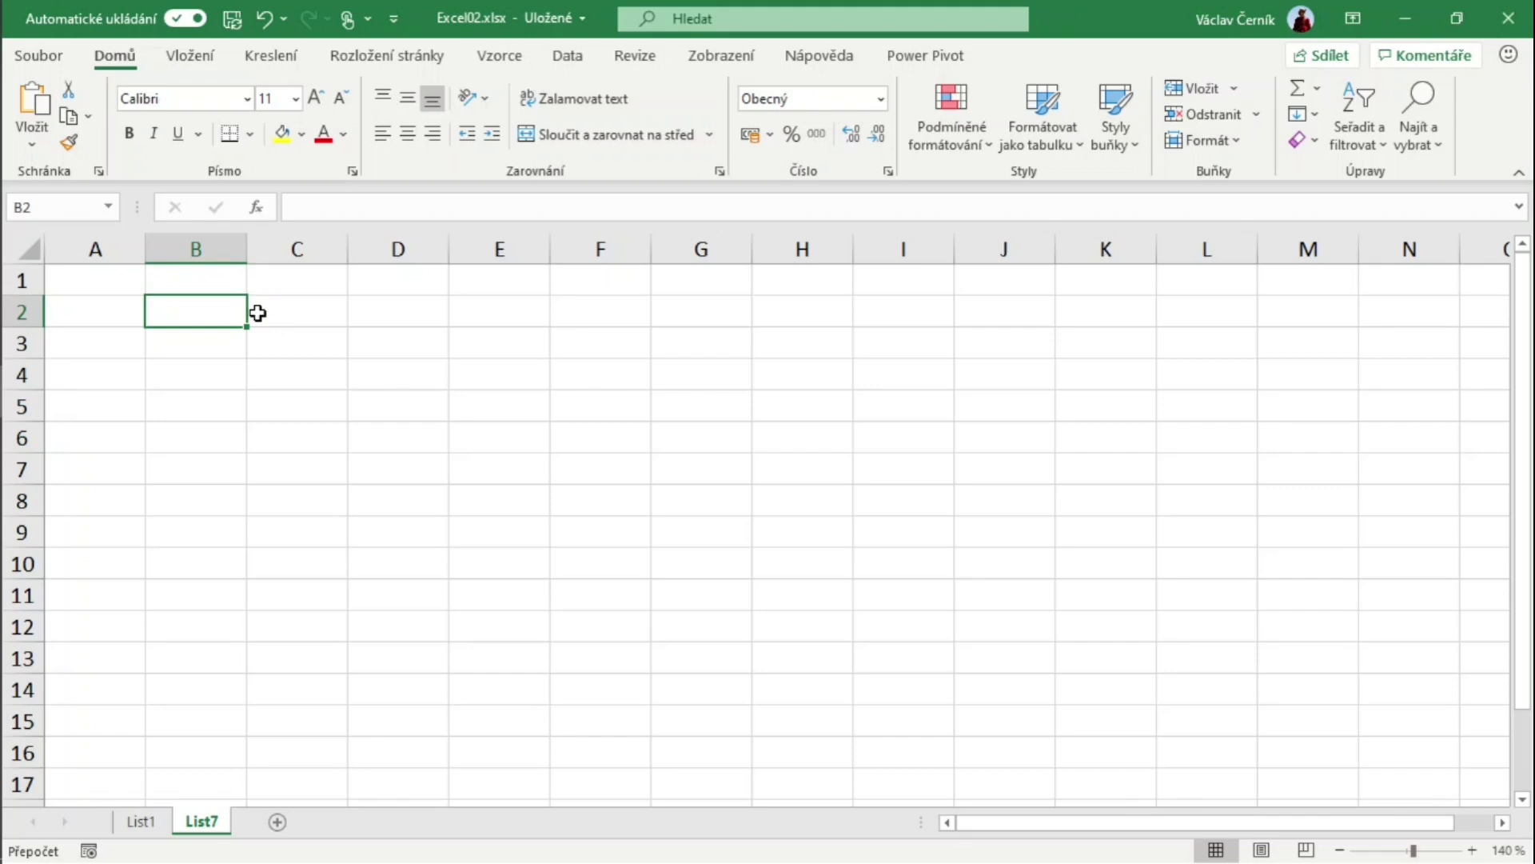
# Label B2:B4 as Příjmy, Výdaje and Zisk
pyautogui.write('Příjmy')
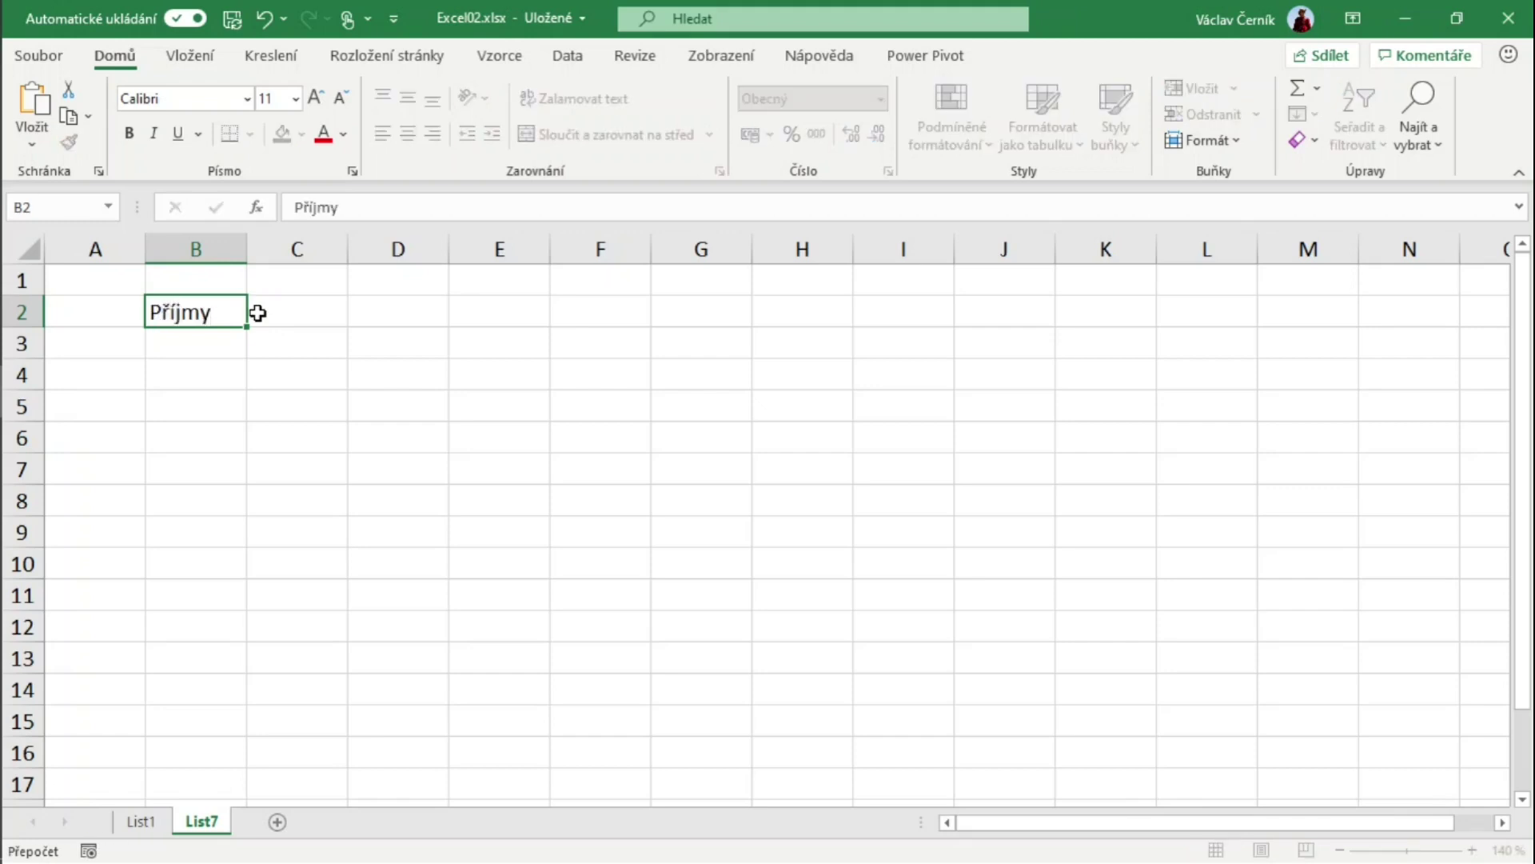
pyautogui.press('Return')
pyautogui.write('Výdahe')
pyautogui.press('BackSpace')
pyautogui.press('BackSpace')
pyautogui.write('je')
pyautogui.press('Return')
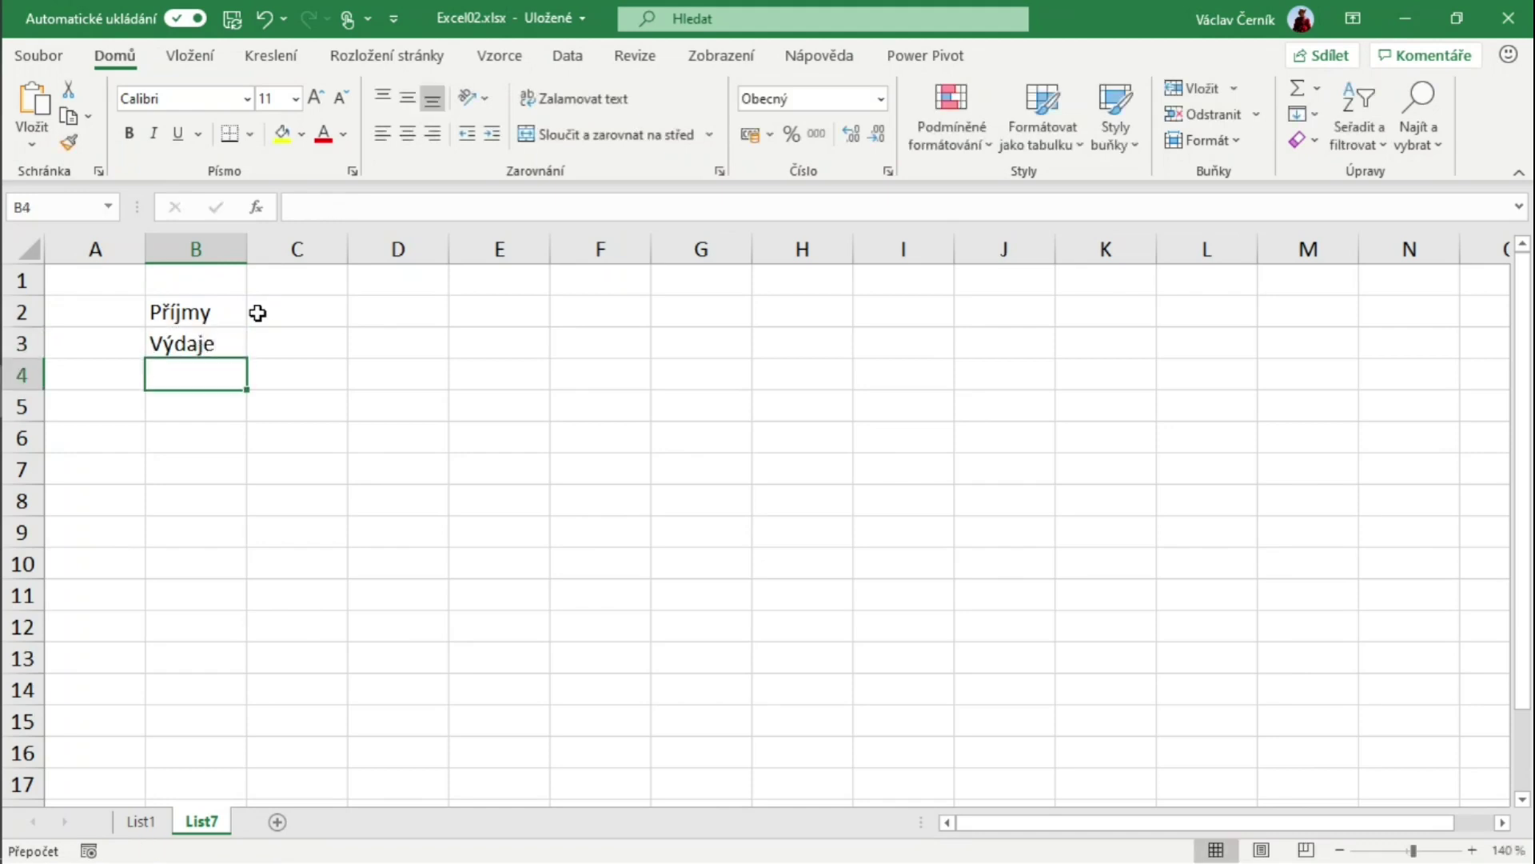
pyautogui.write('Zisk')
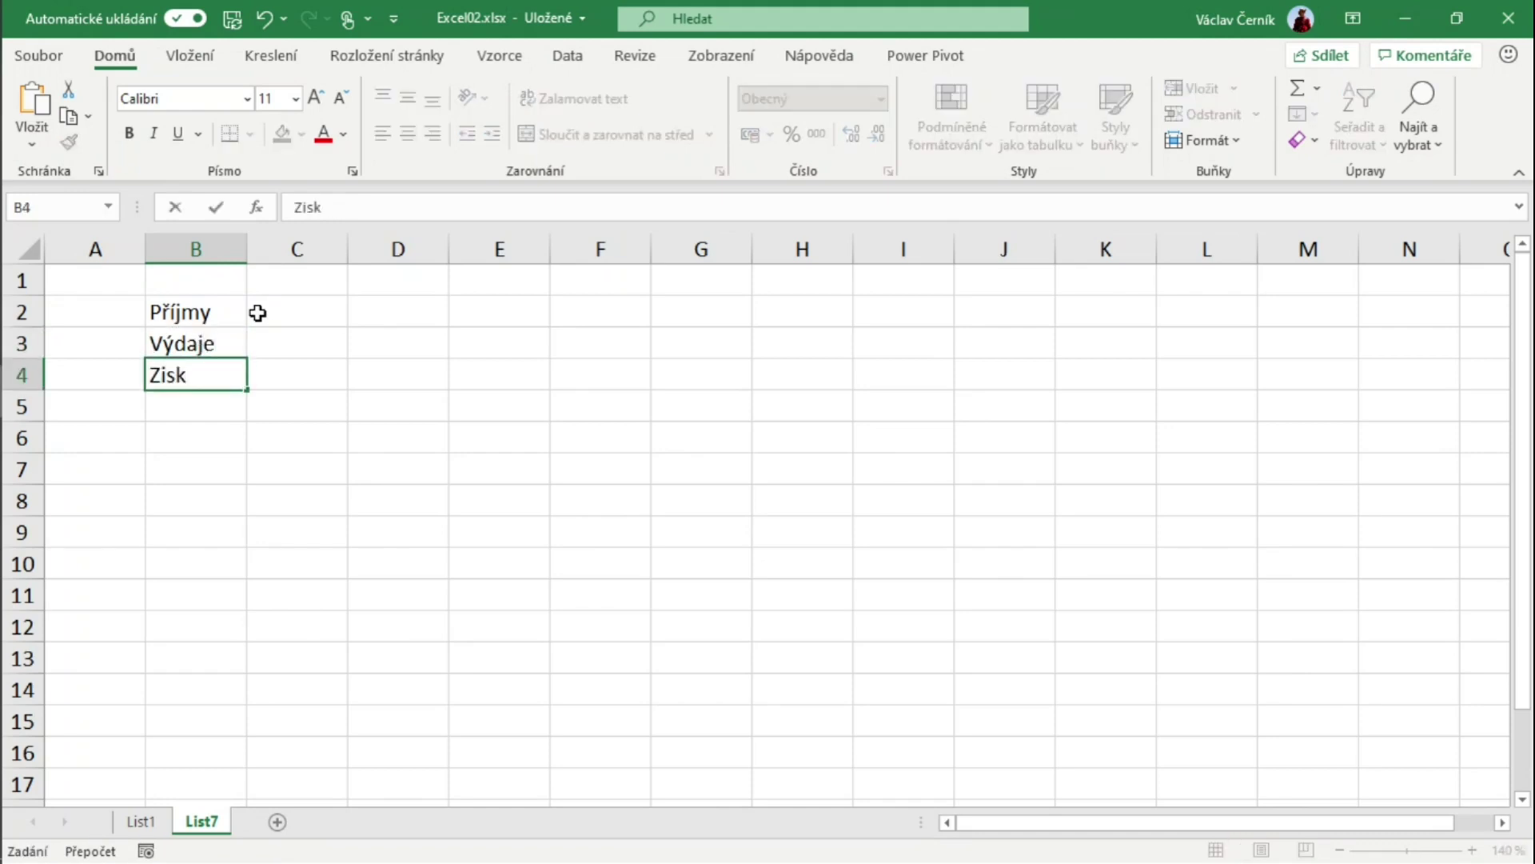
pyautogui.press('Up')
pyautogui.press('Right')
# Enter income 10000 in C2 and expenses 5000 in C3
pyautogui.click(257, 312)
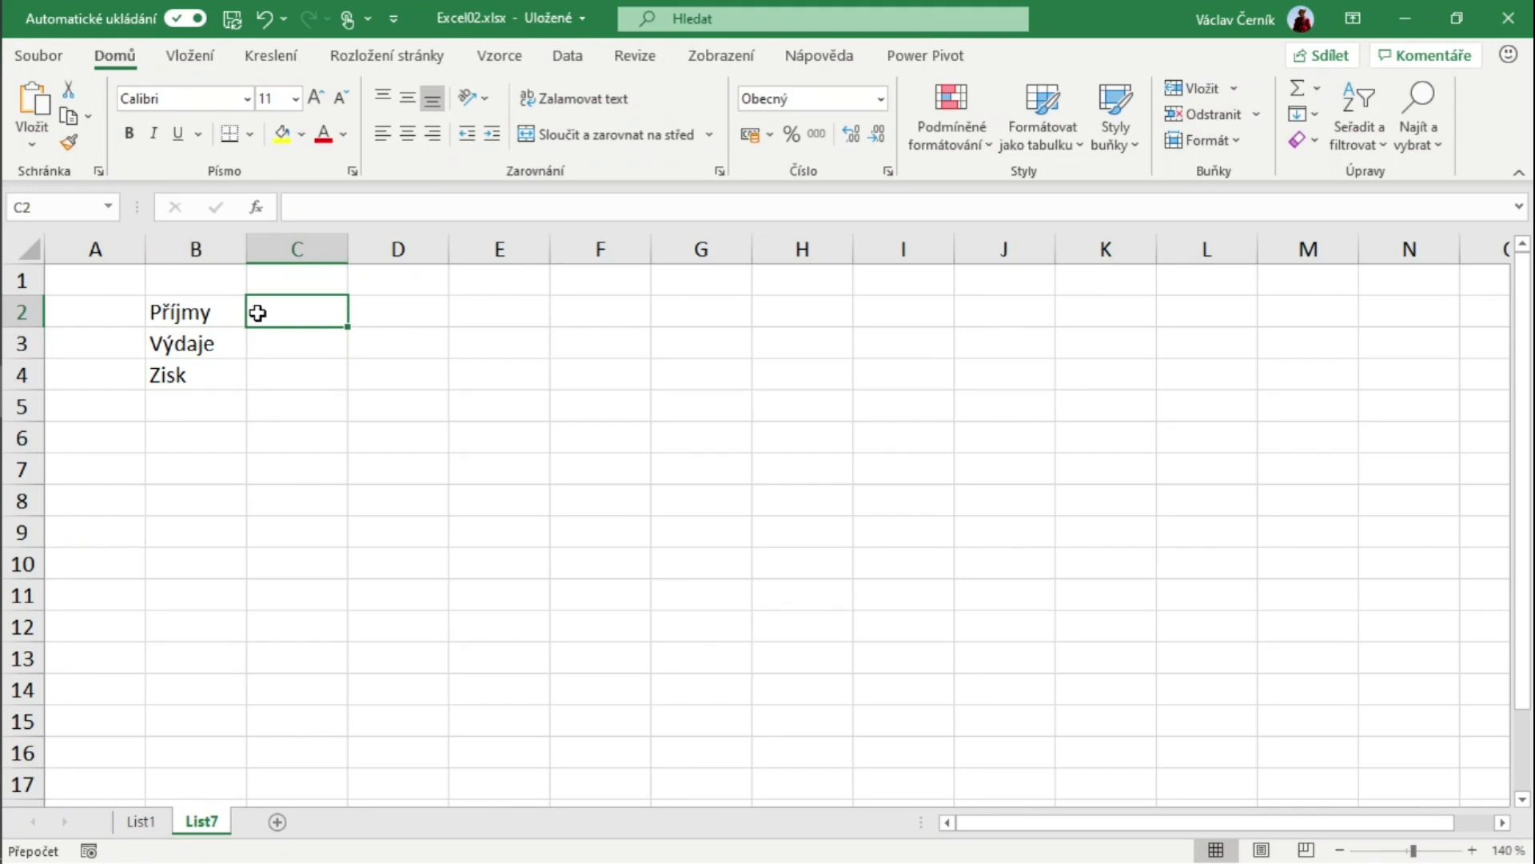
pyautogui.write('10000')
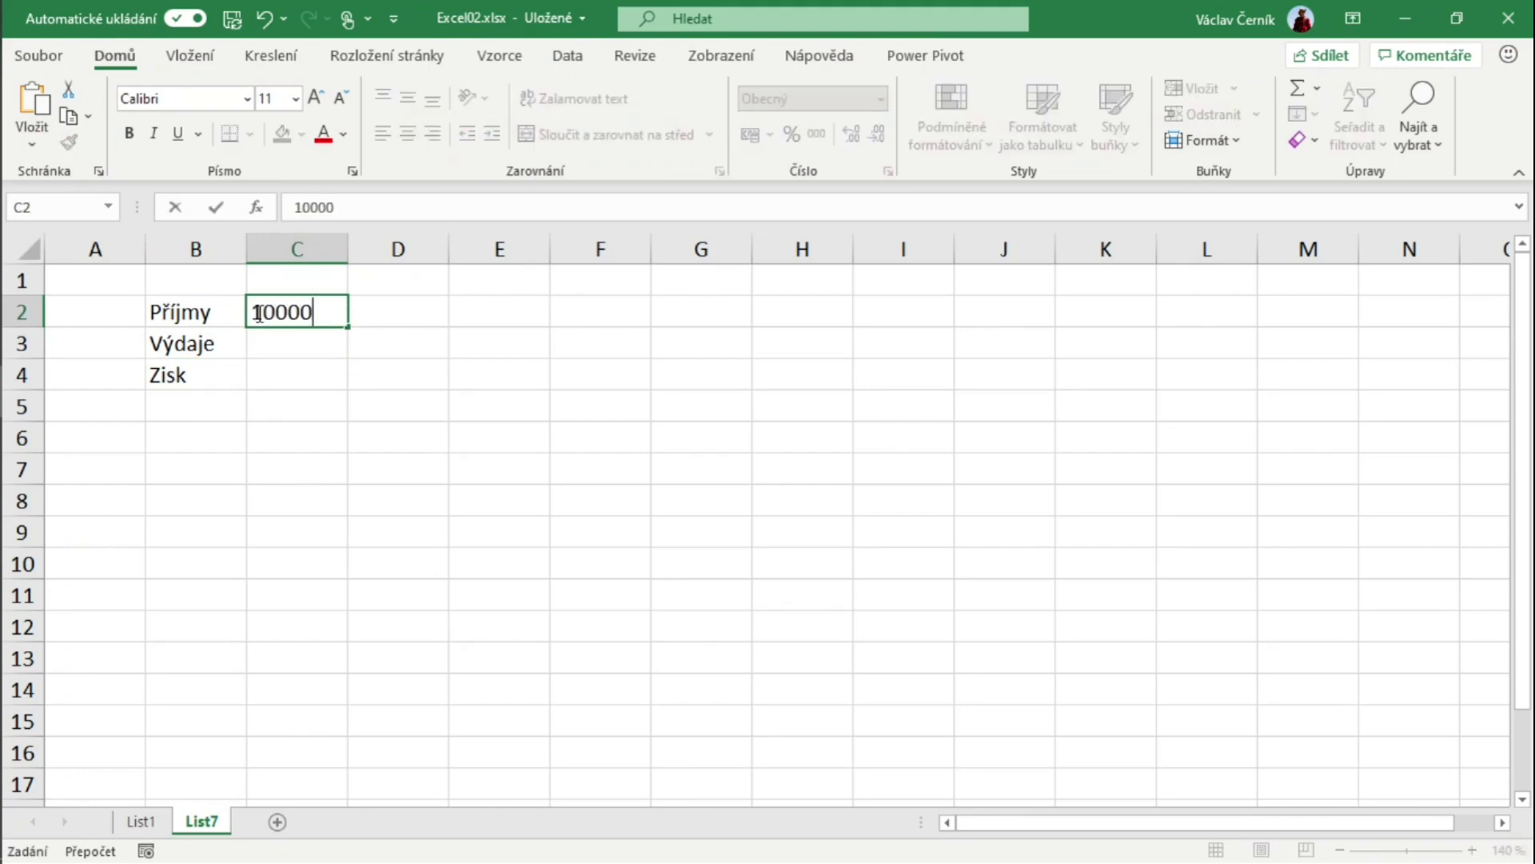
pyautogui.press('Return')
pyautogui.write('5000')
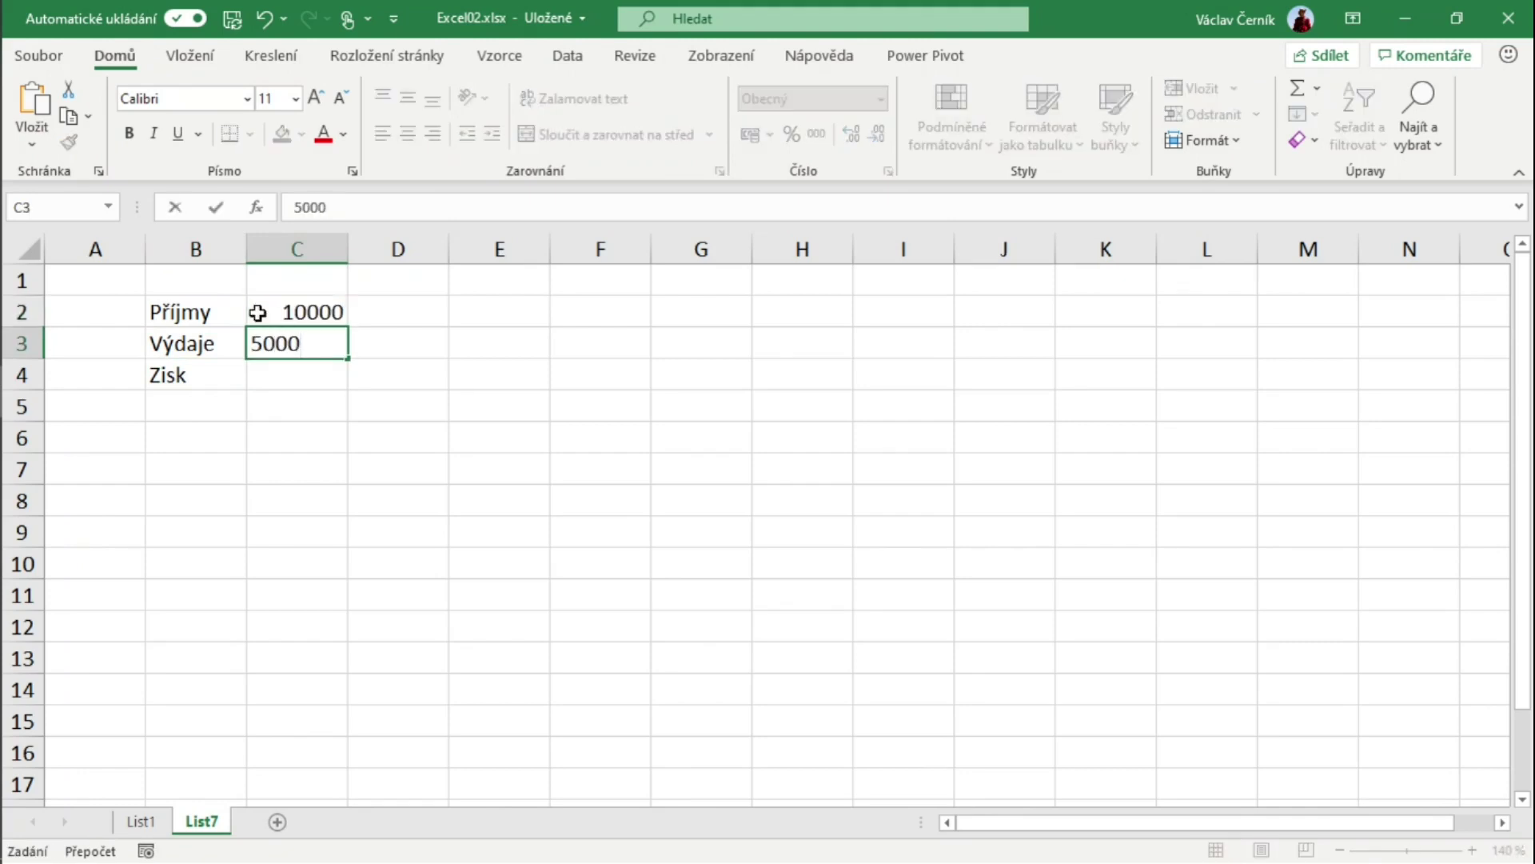
pyautogui.press('Return')
# Format C2:C4 as Měna (Czech currency)
pyautogui.moveTo(258, 312); pyautogui.dragTo(300, 376)
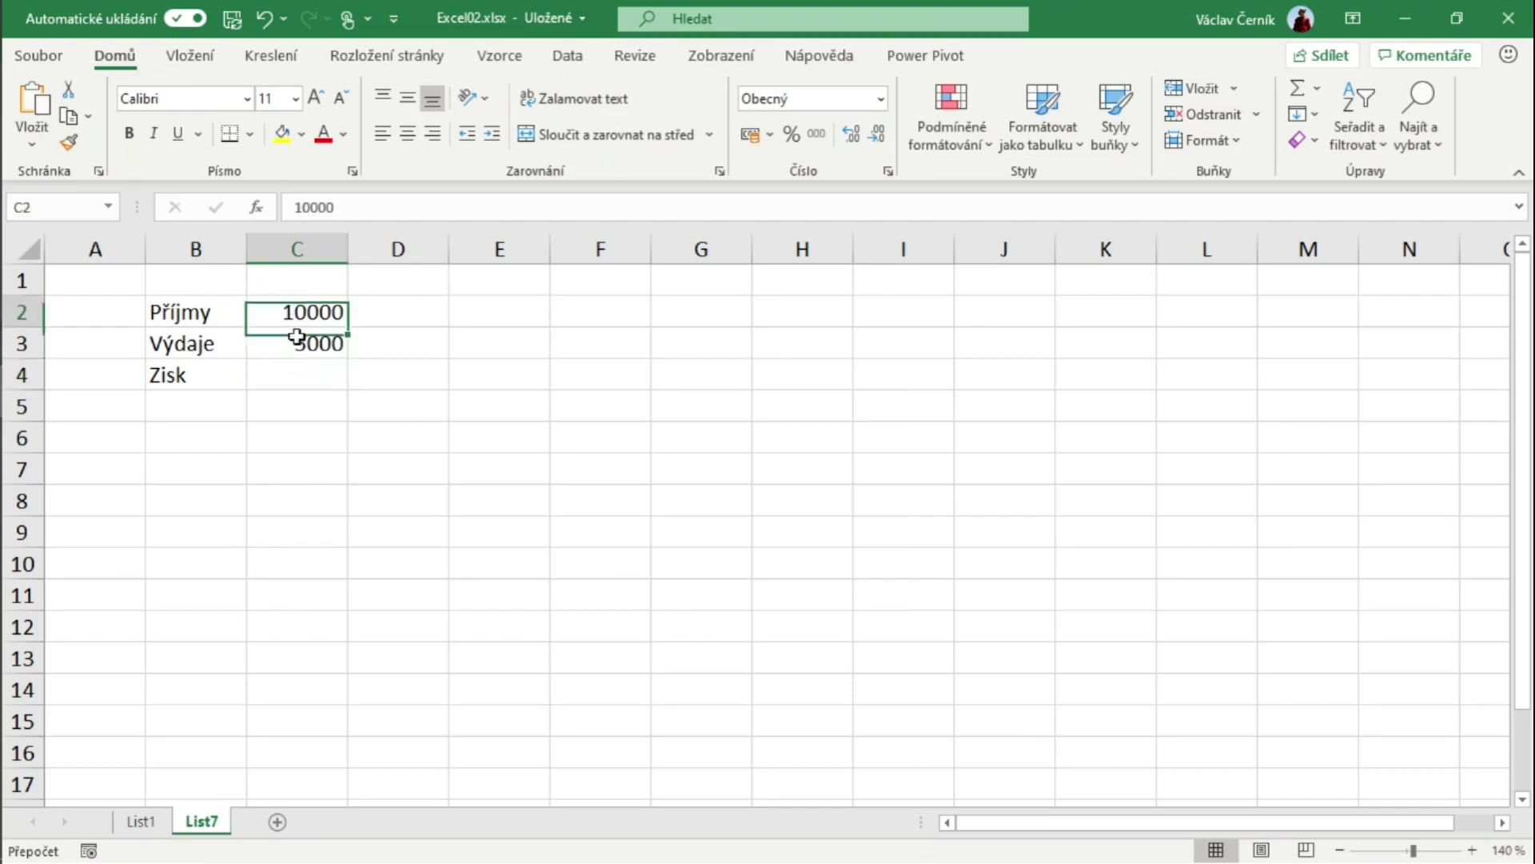
pyautogui.click(883, 98)
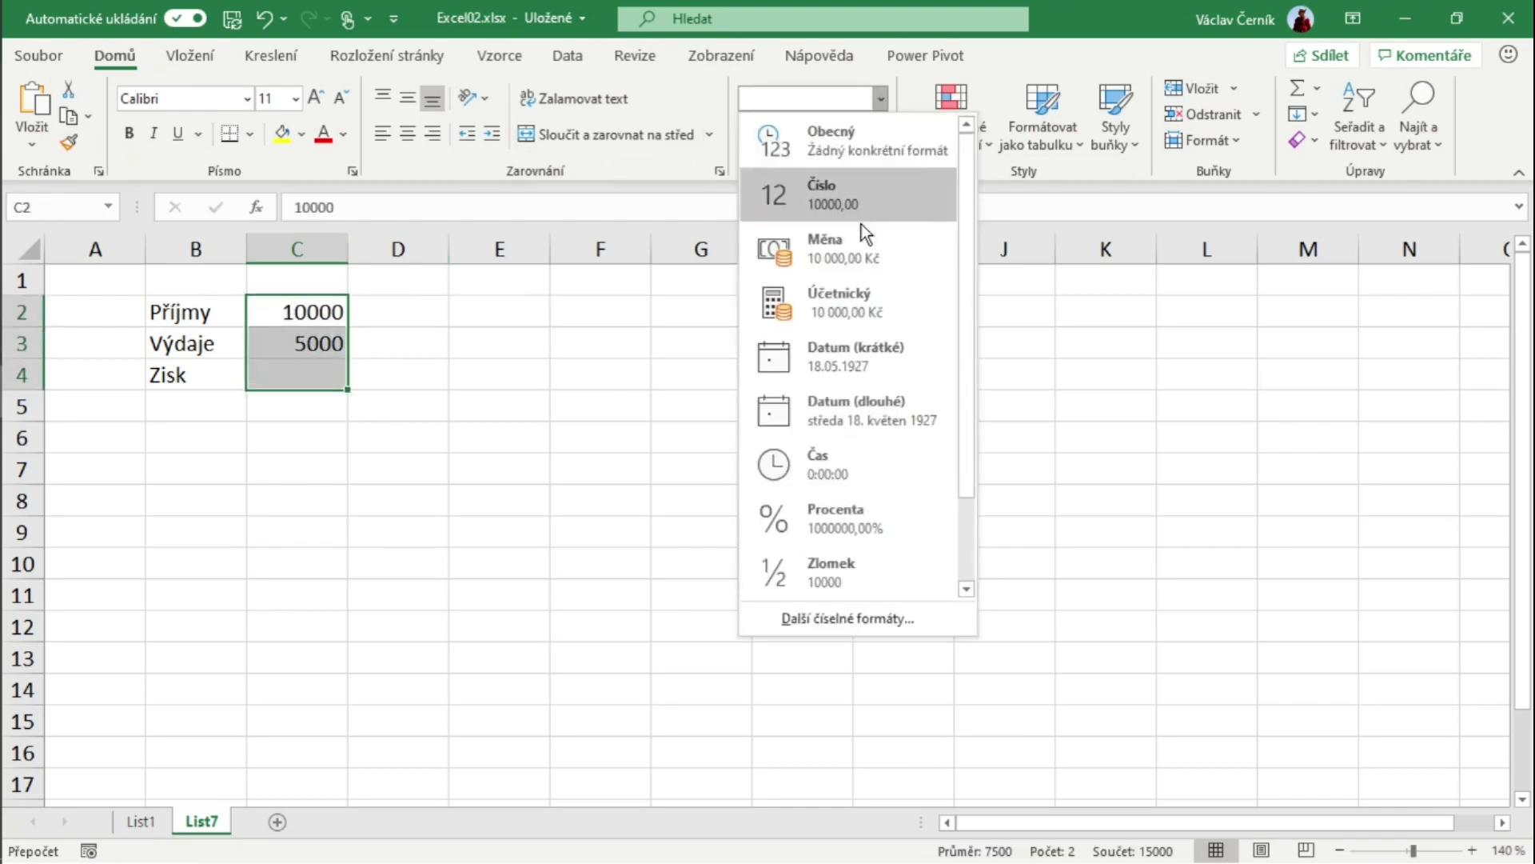
pyautogui.click(861, 254)
pyautogui.click(612, 560)
# Enter the profit formula =C2-C3 in C4, showing 5 000,00 Kč
pyautogui.click(325, 379)
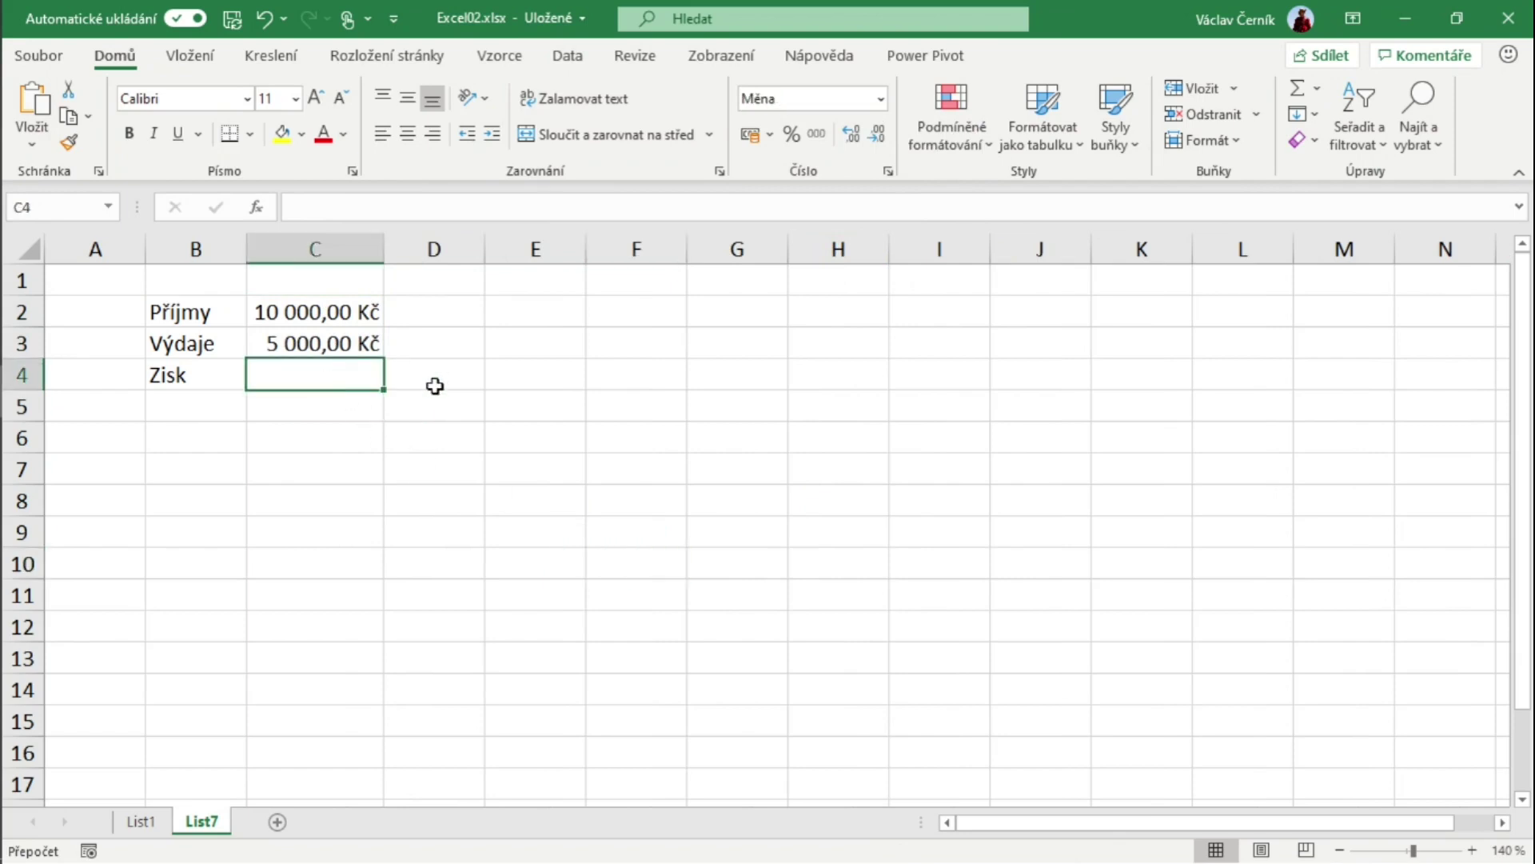
pyautogui.write('=')
pyautogui.press('Up')
pyautogui.press('Up')
pyautogui.write('-')
pyautogui.press('Up')
pyautogui.press('Return')
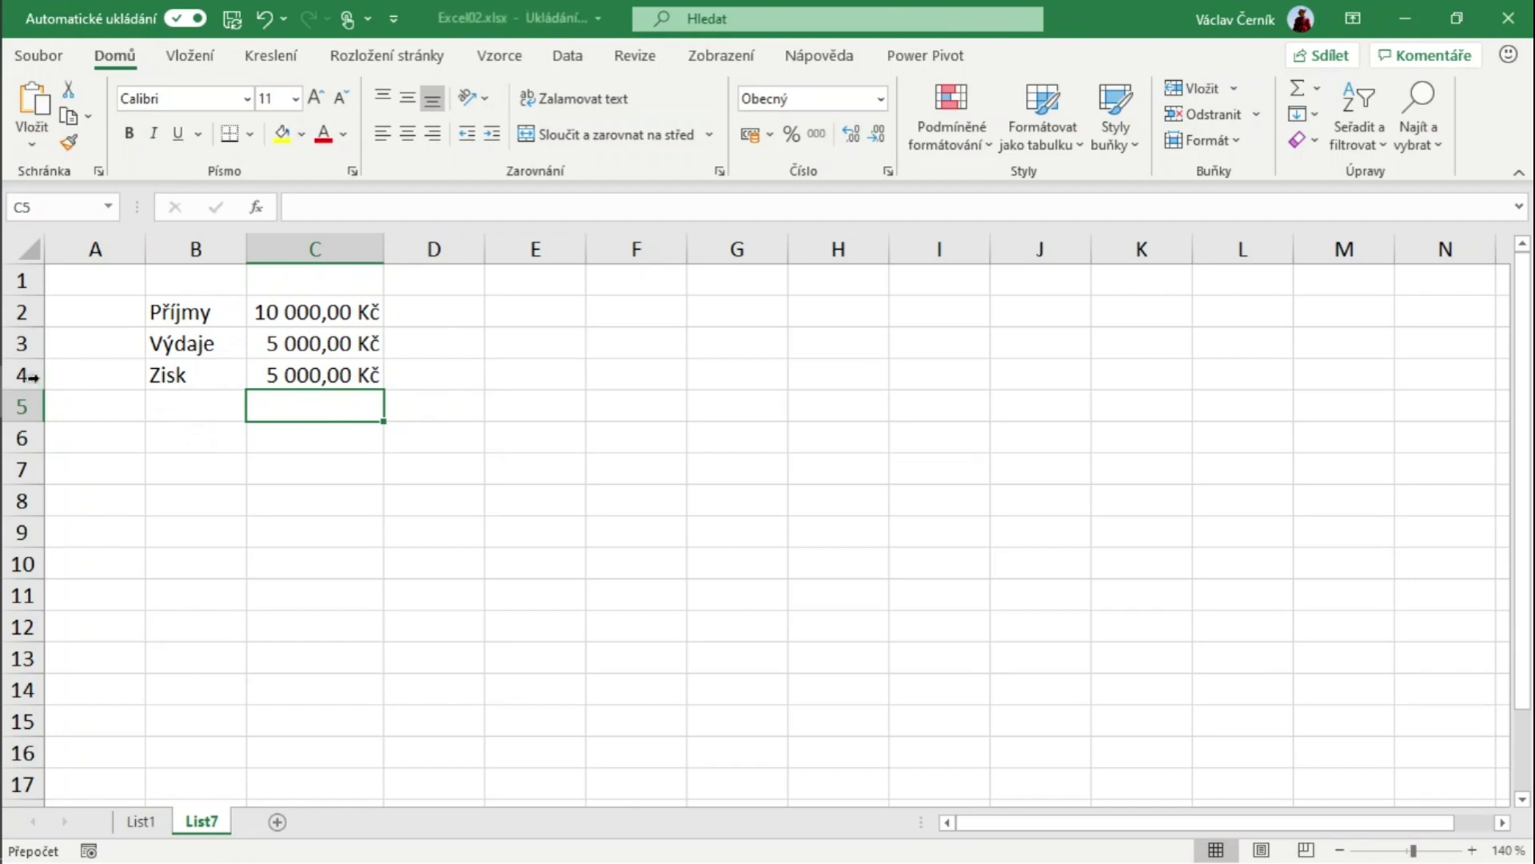
# Insert a new row above Zisk labelled Charita, with a 5% rate in E4
pyautogui.click(25, 375)
pyautogui.rightClick(25, 375)
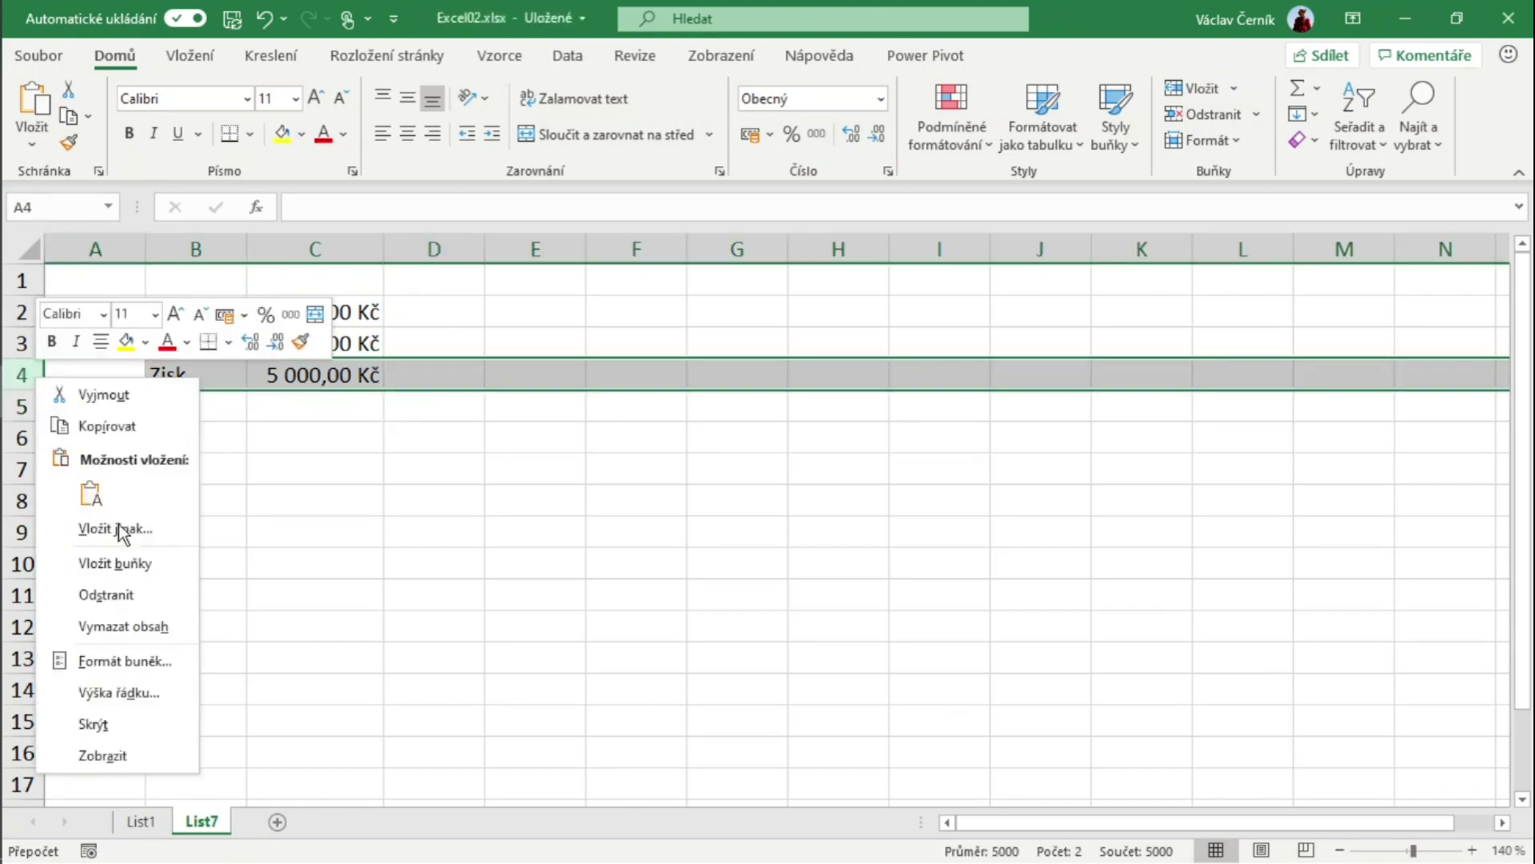
pyautogui.click(136, 564)
pyautogui.click(191, 523)
pyautogui.click(190, 374)
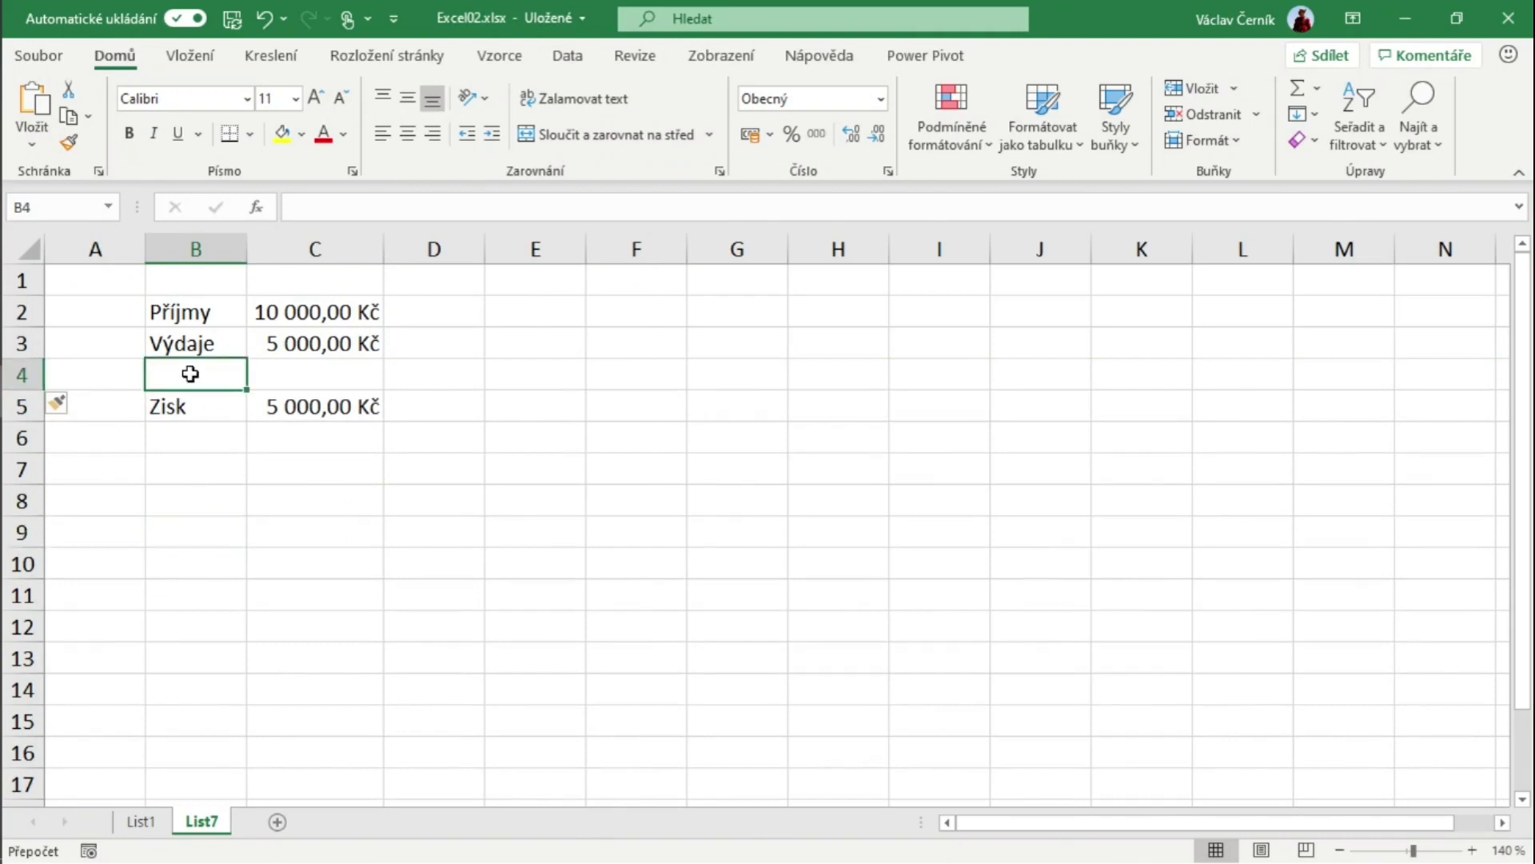
pyautogui.write('Charita')
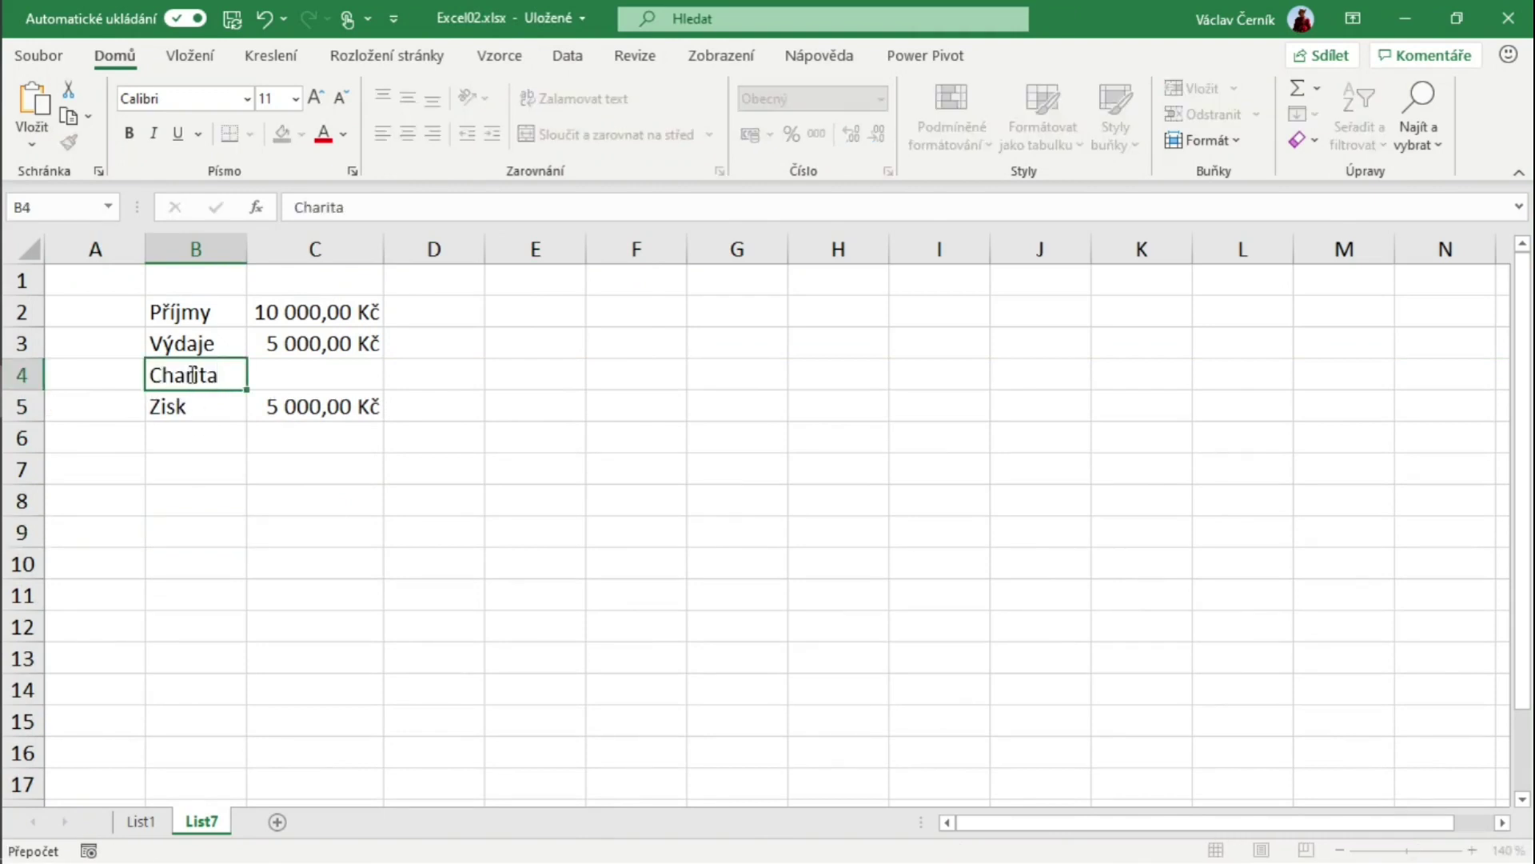
pyautogui.press('Tab')
pyautogui.press('Tab')
pyautogui.press('Tab')
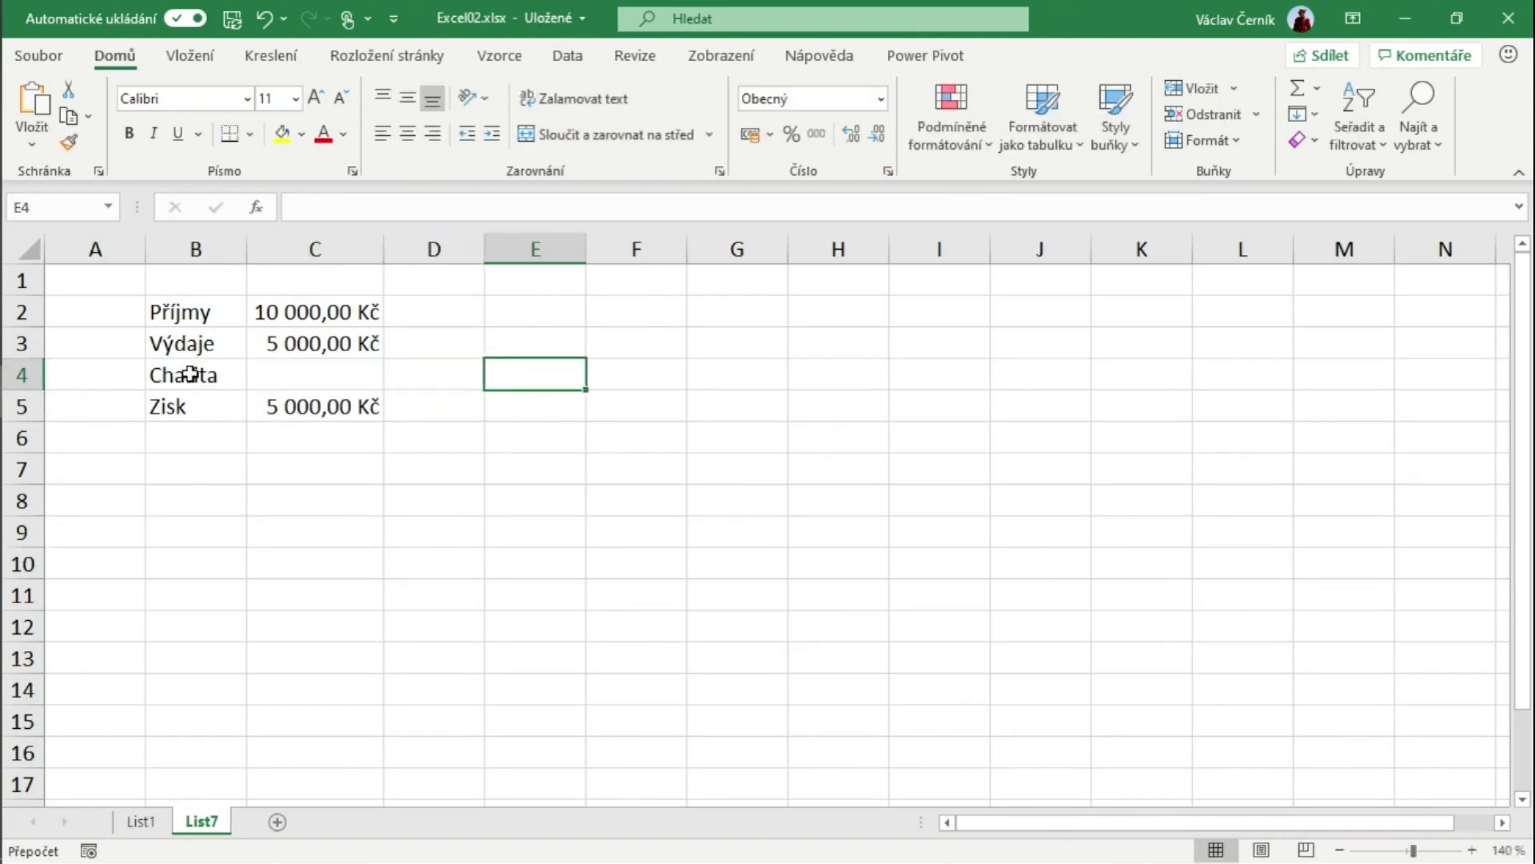
pyautogui.write('5%')
pyautogui.press('Return')
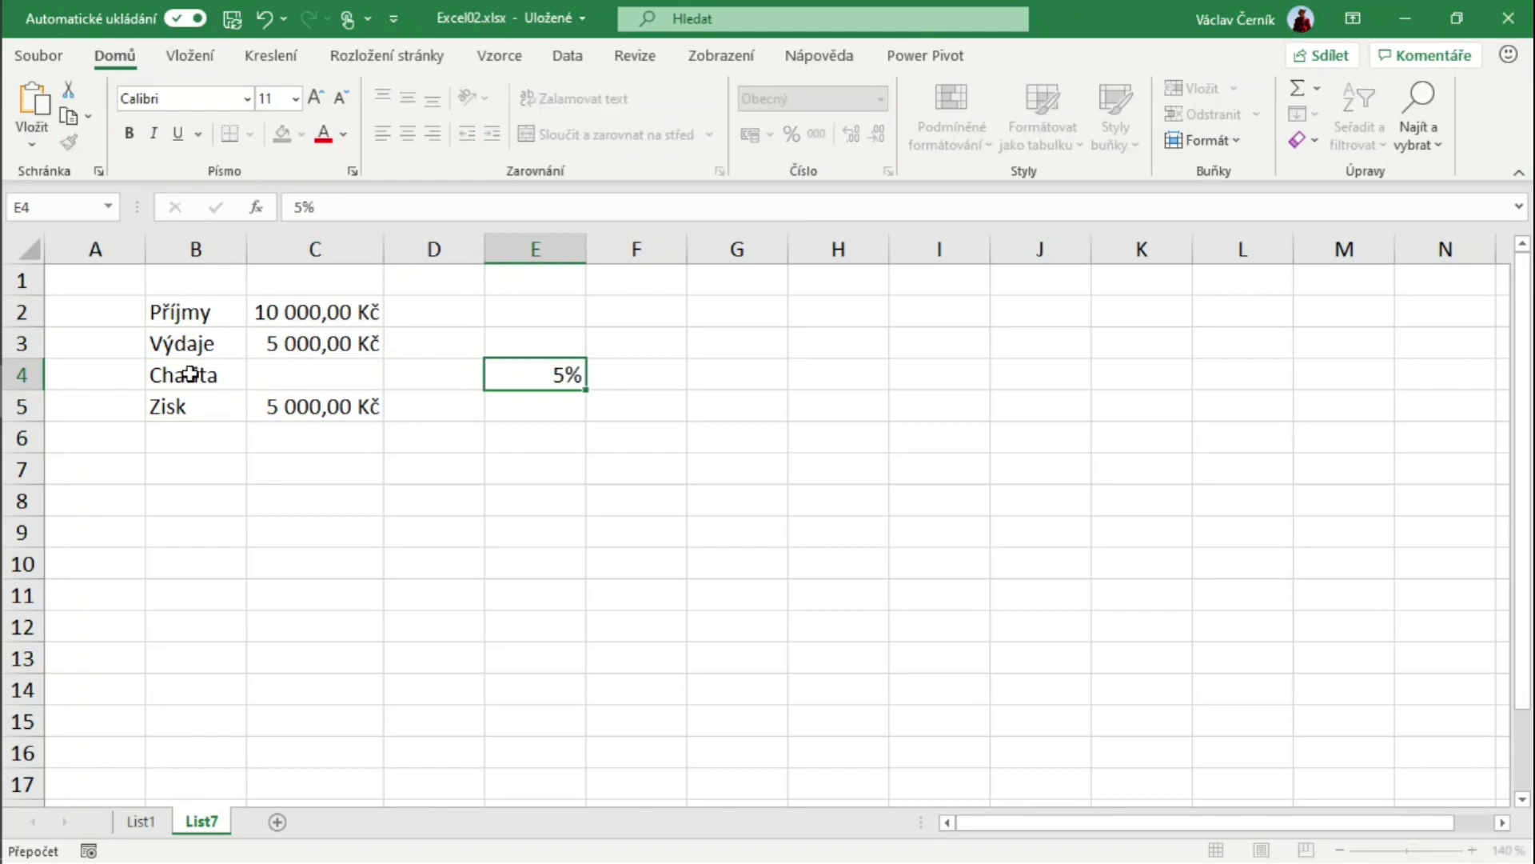
# Enter =C5*E4 in C4 so charity shows 250,00 Kč
pyautogui.press('Up')
pyautogui.press('Left')
pyautogui.press('Left')
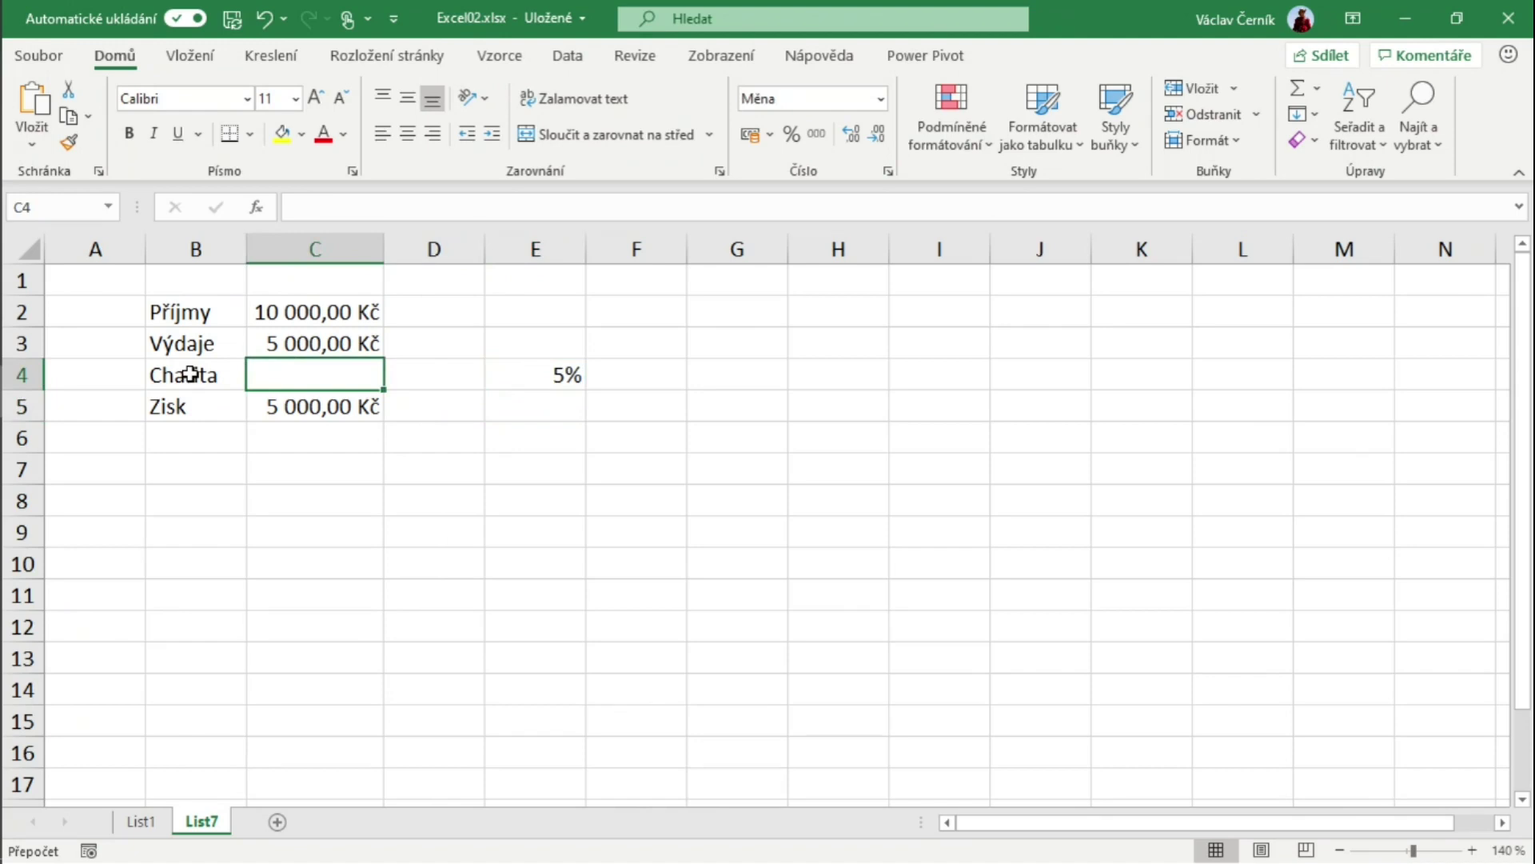
pyautogui.write('=')
pyautogui.press('Down')
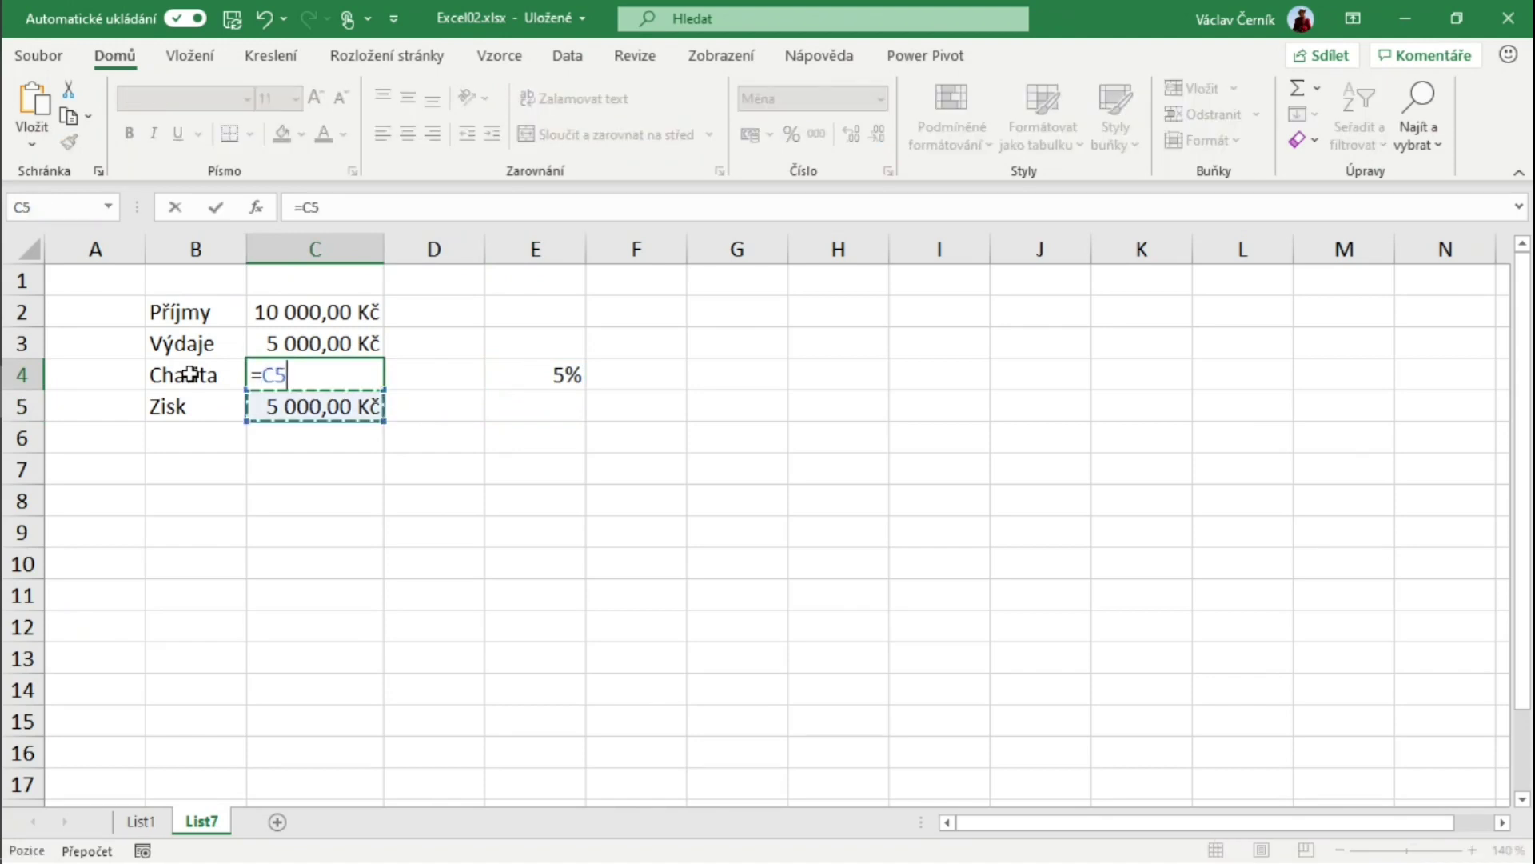
pyautogui.write('*')
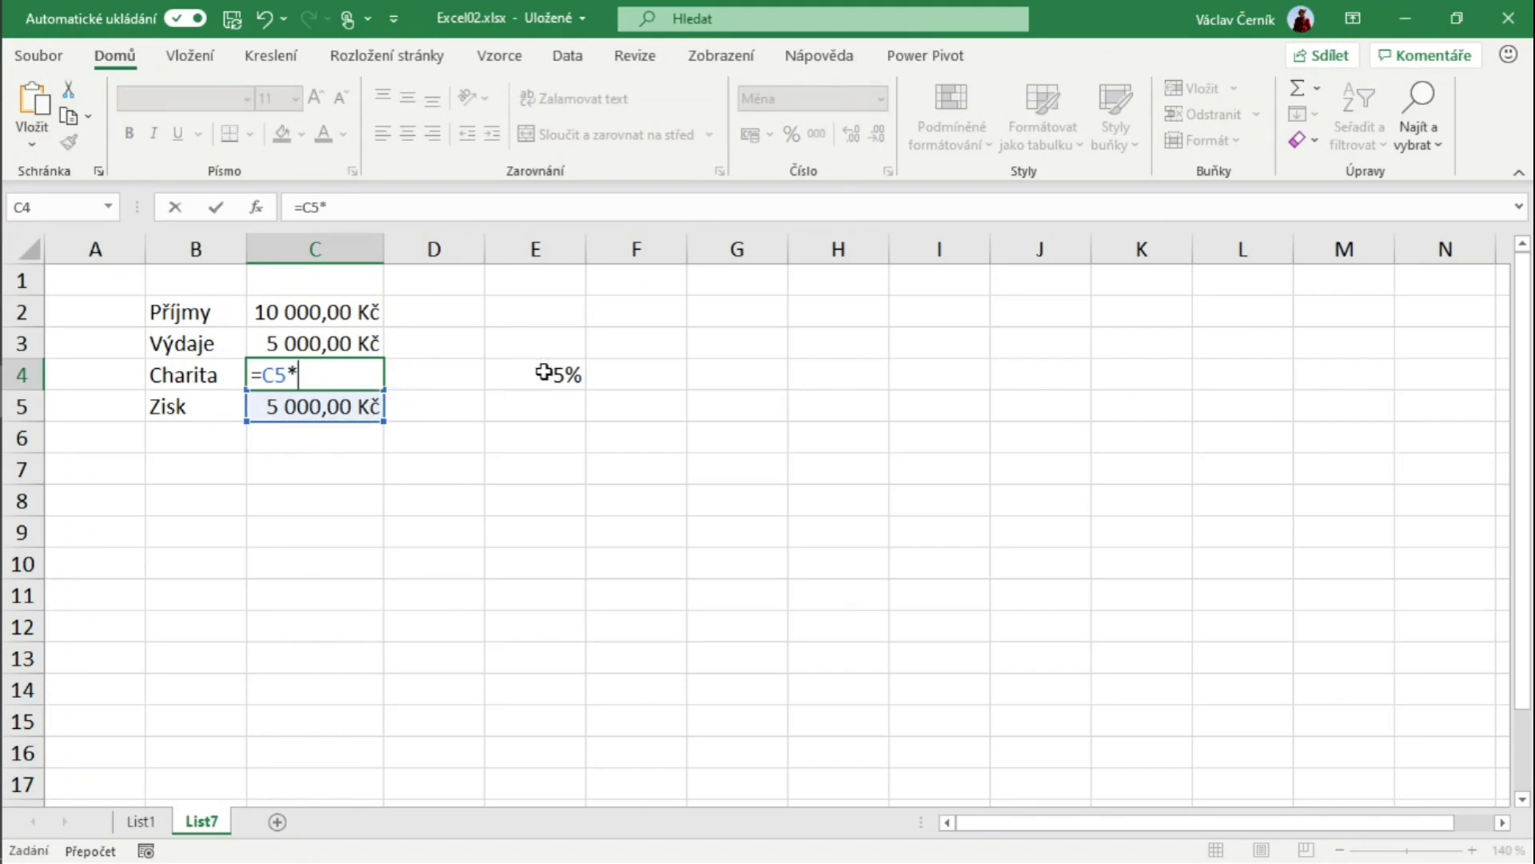
pyautogui.click(548, 390)
pyautogui.press('Return')
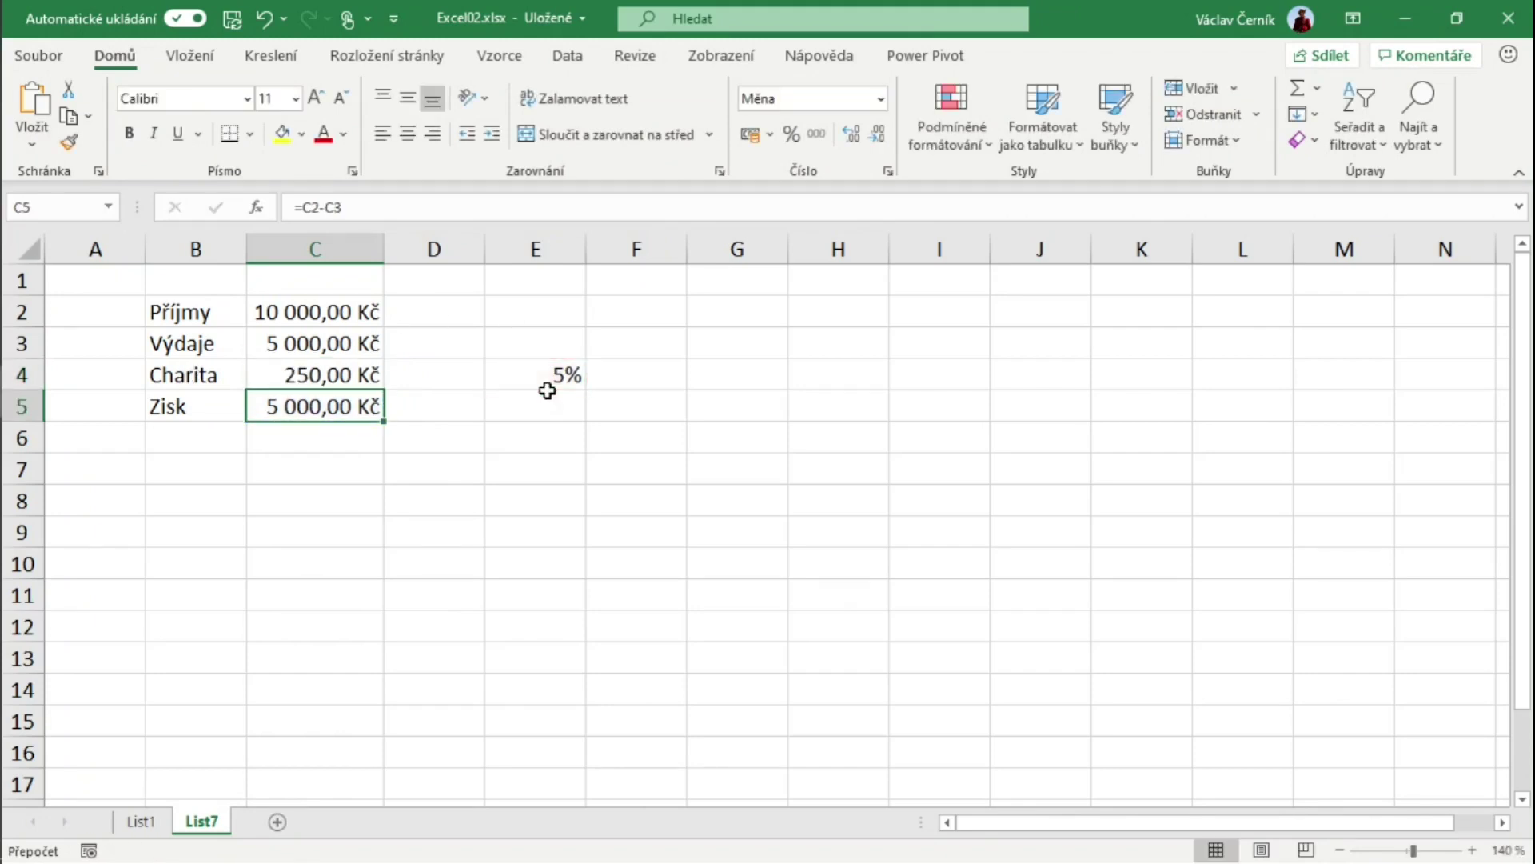
# Autofit column B, then add the headings Zisk in B8 and Charita in C8
pyautogui.click(204, 472)
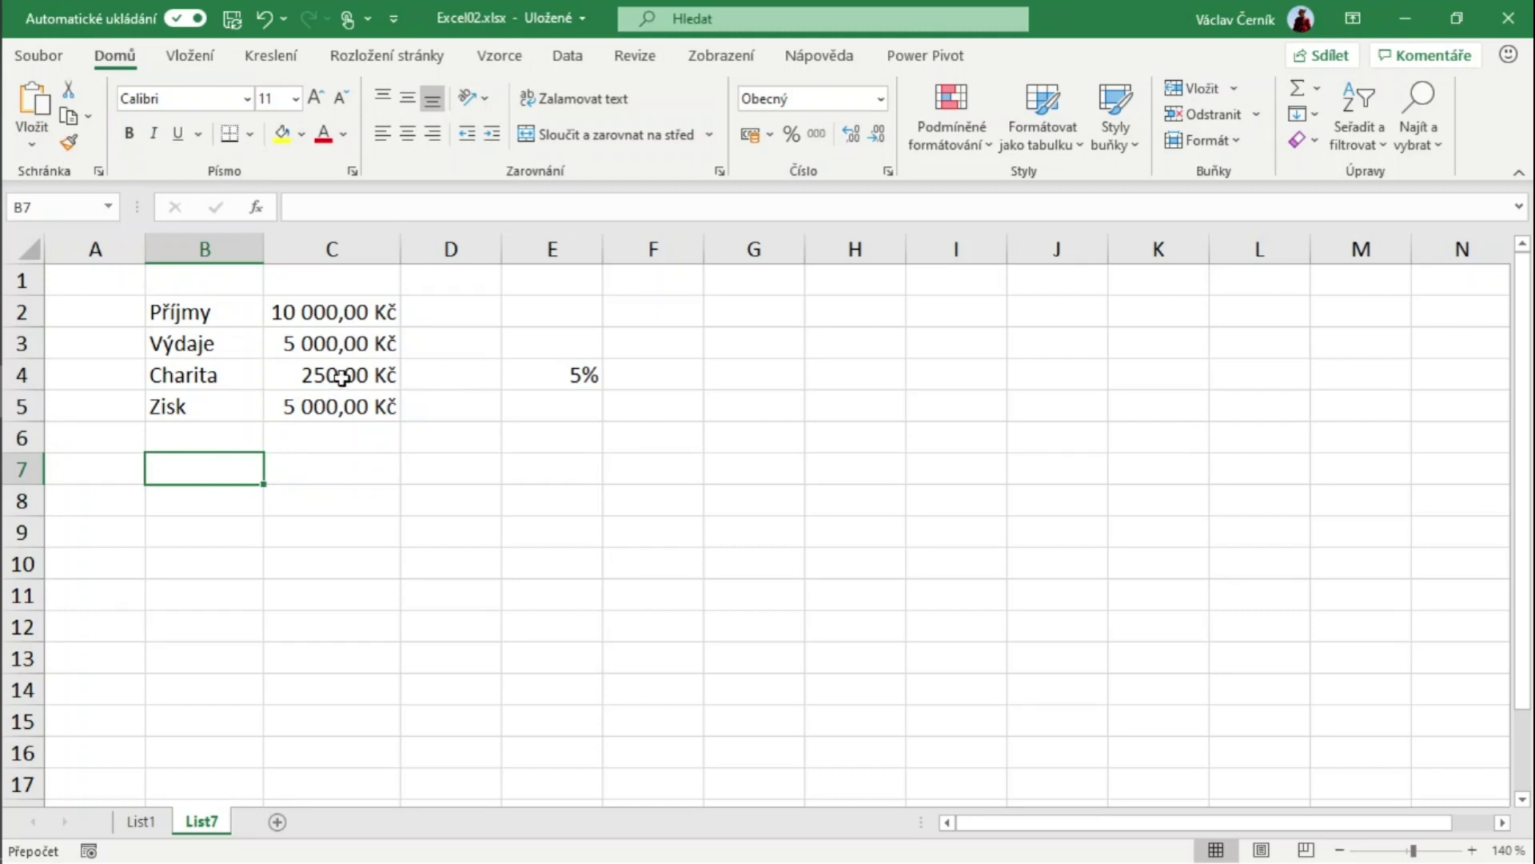
pyautogui.click(328, 415)
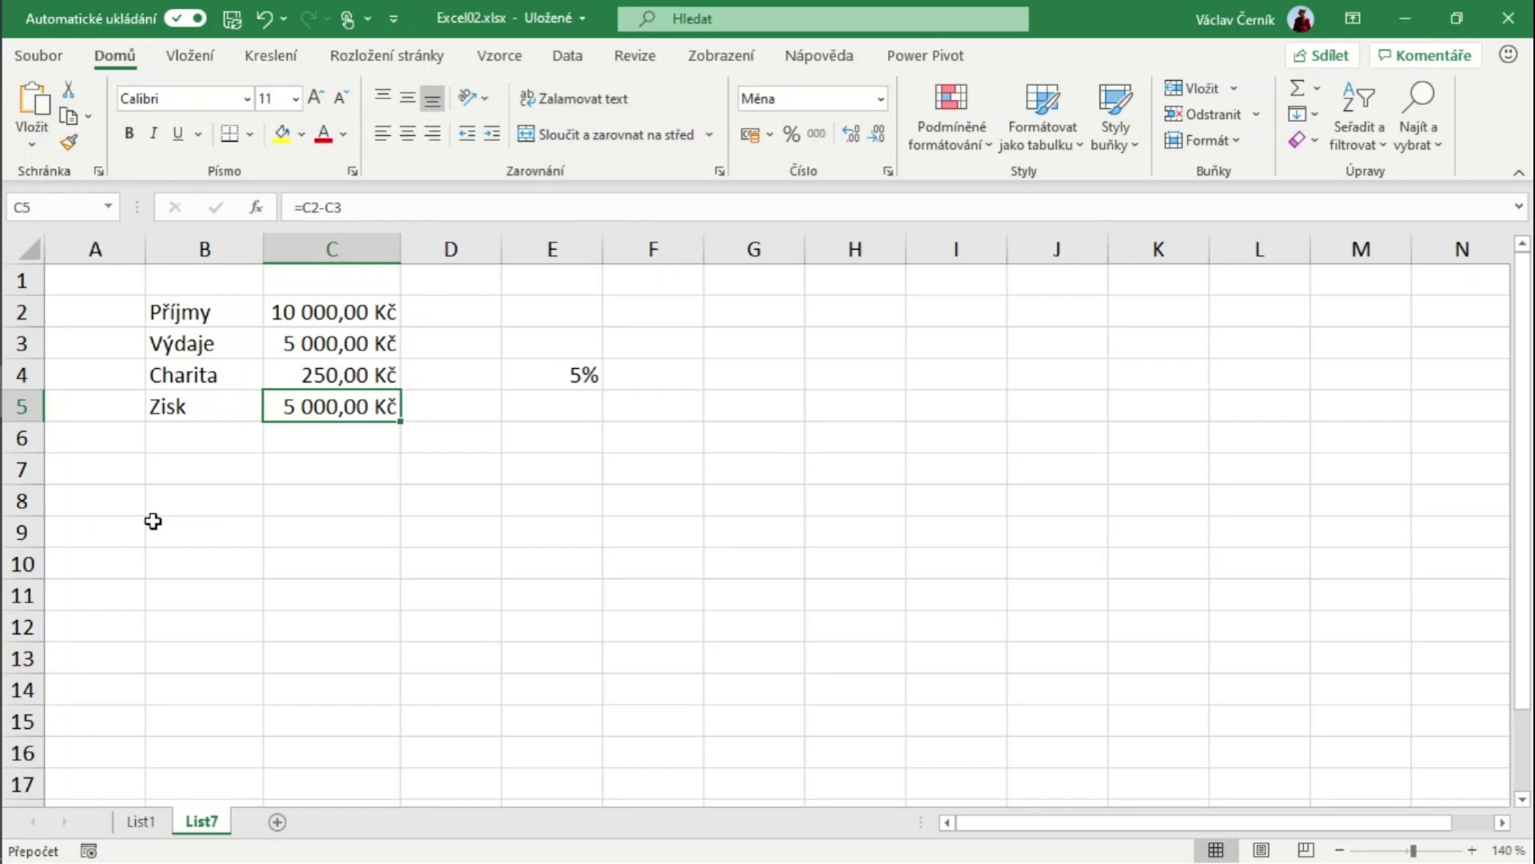
pyautogui.click(737, 375)
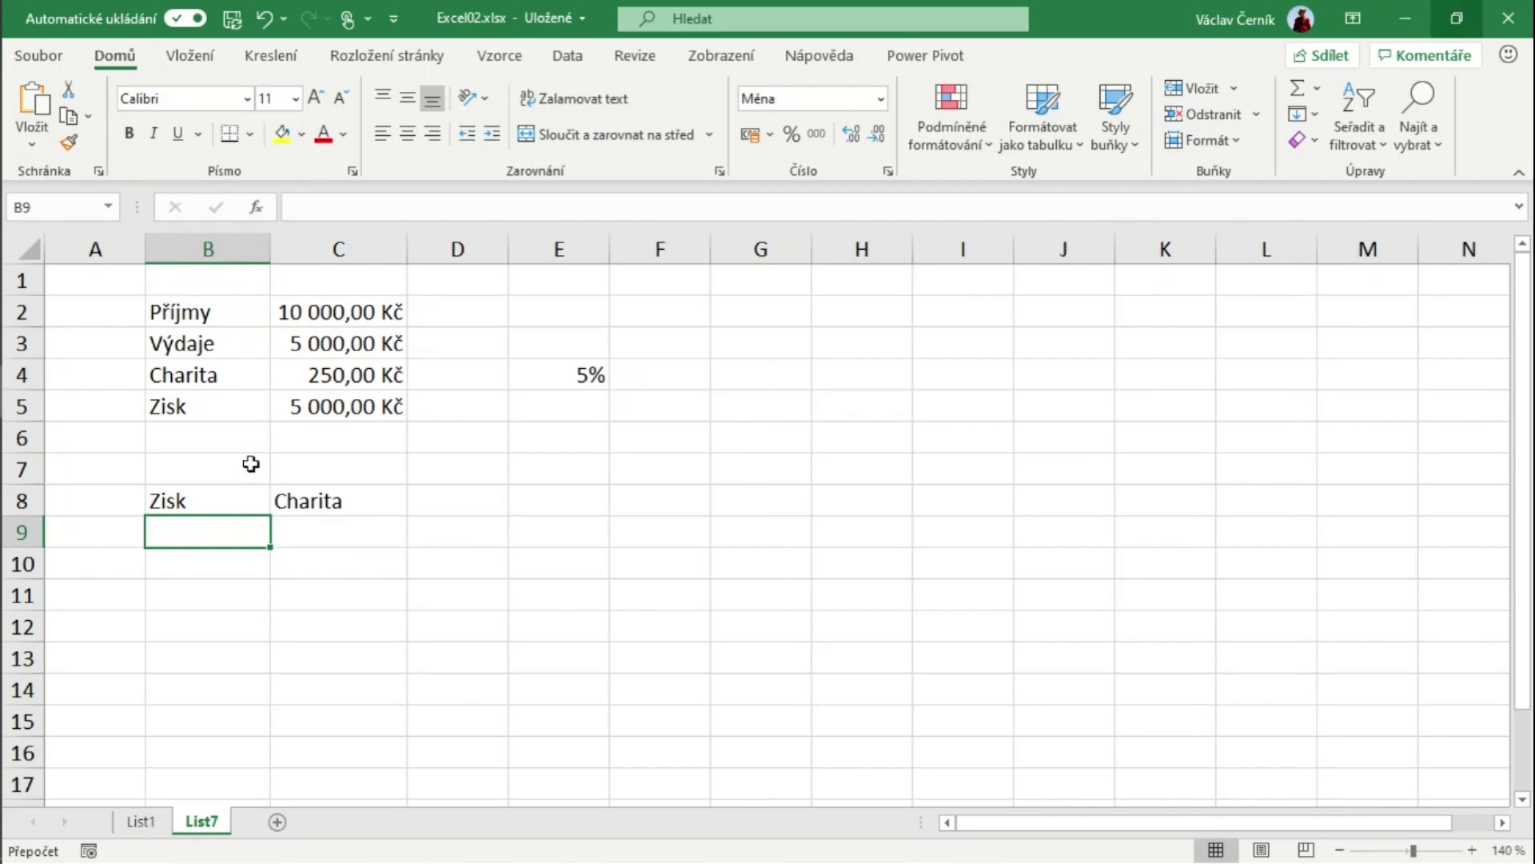
# Enter the starting profit 5 000 in B9 and the charity formula =B9*E4 in C9
pyautogui.write('5 000')
pyautogui.press('Return')
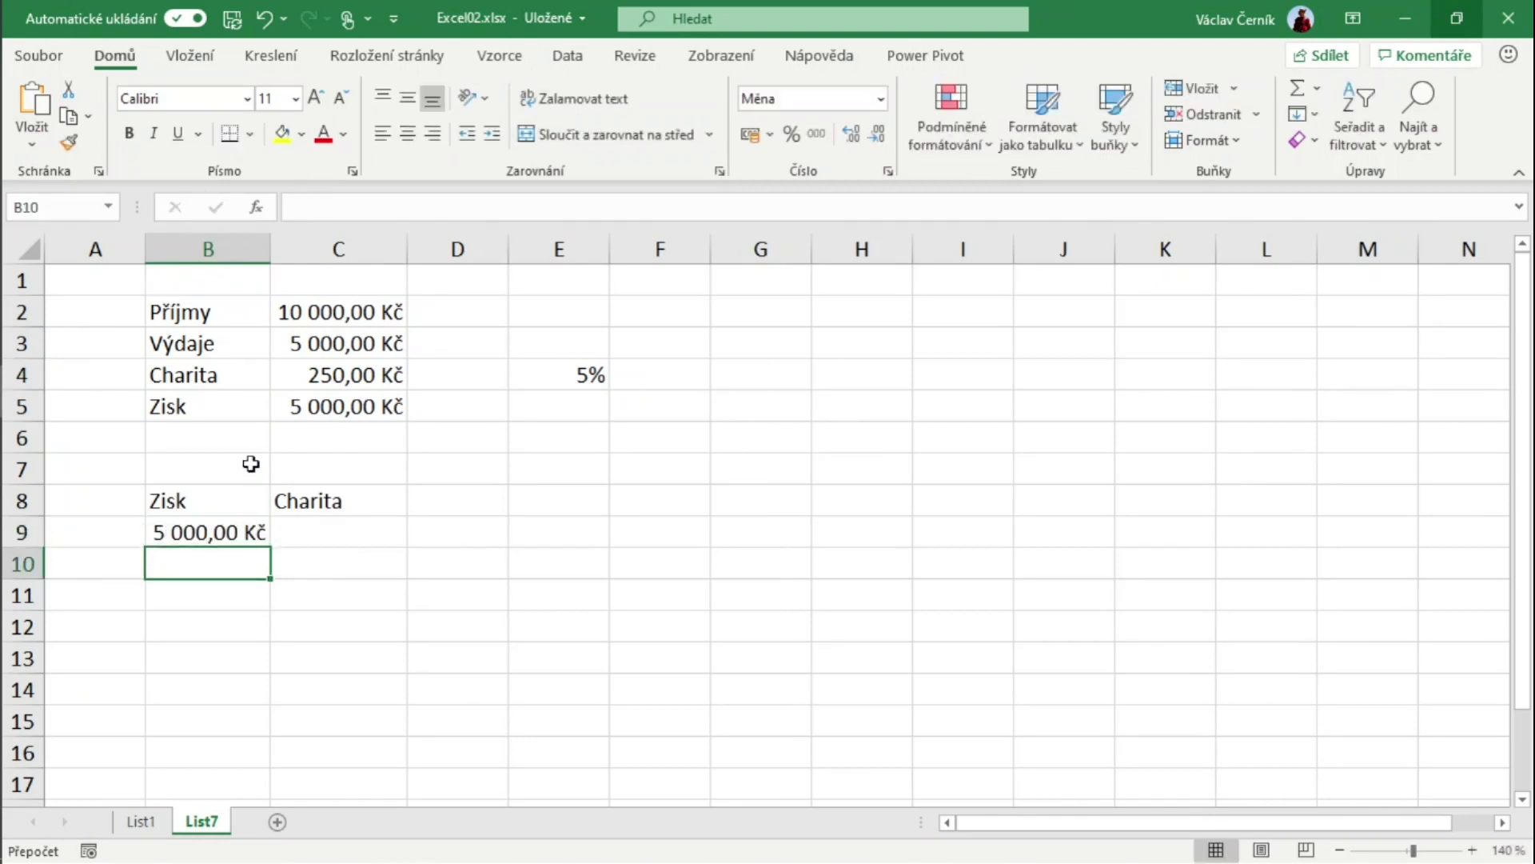
pyautogui.press('Up')
pyautogui.press('Right')
pyautogui.write('=')
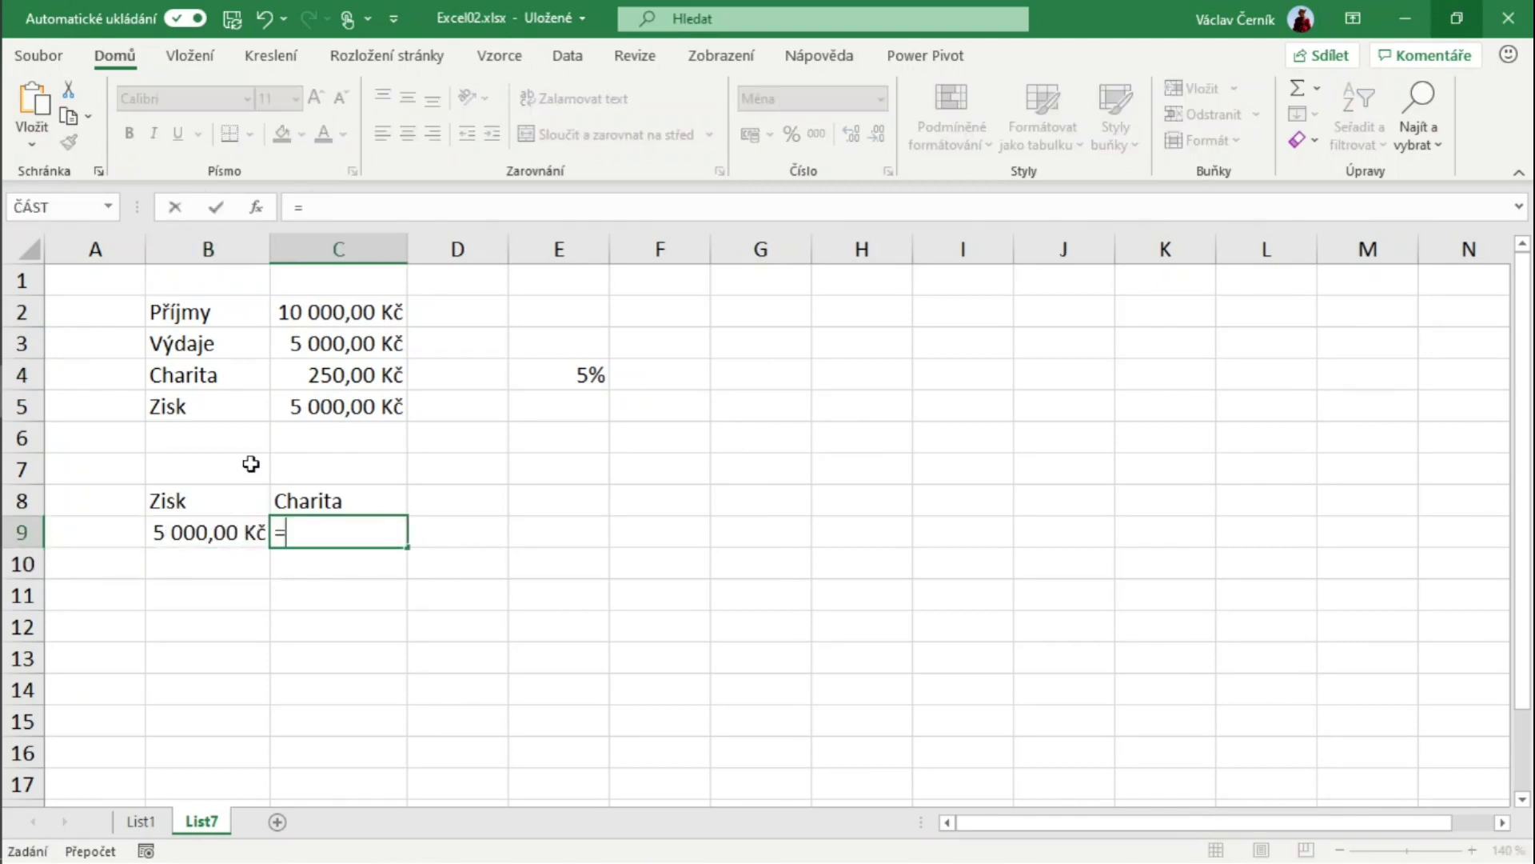
pyautogui.click(225, 531)
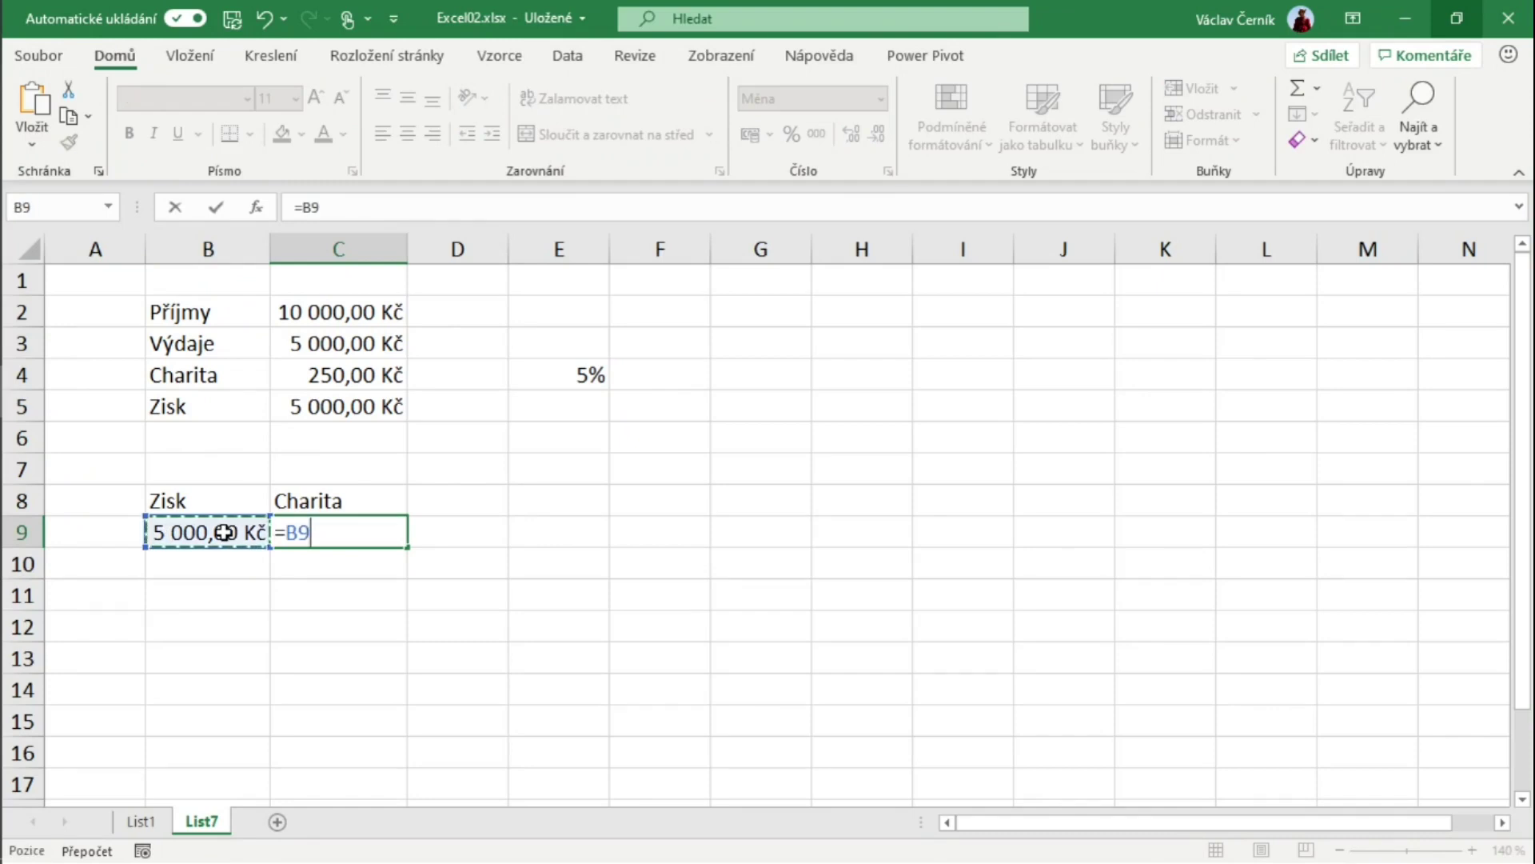
pyautogui.write('*')
pyautogui.click(550, 374)
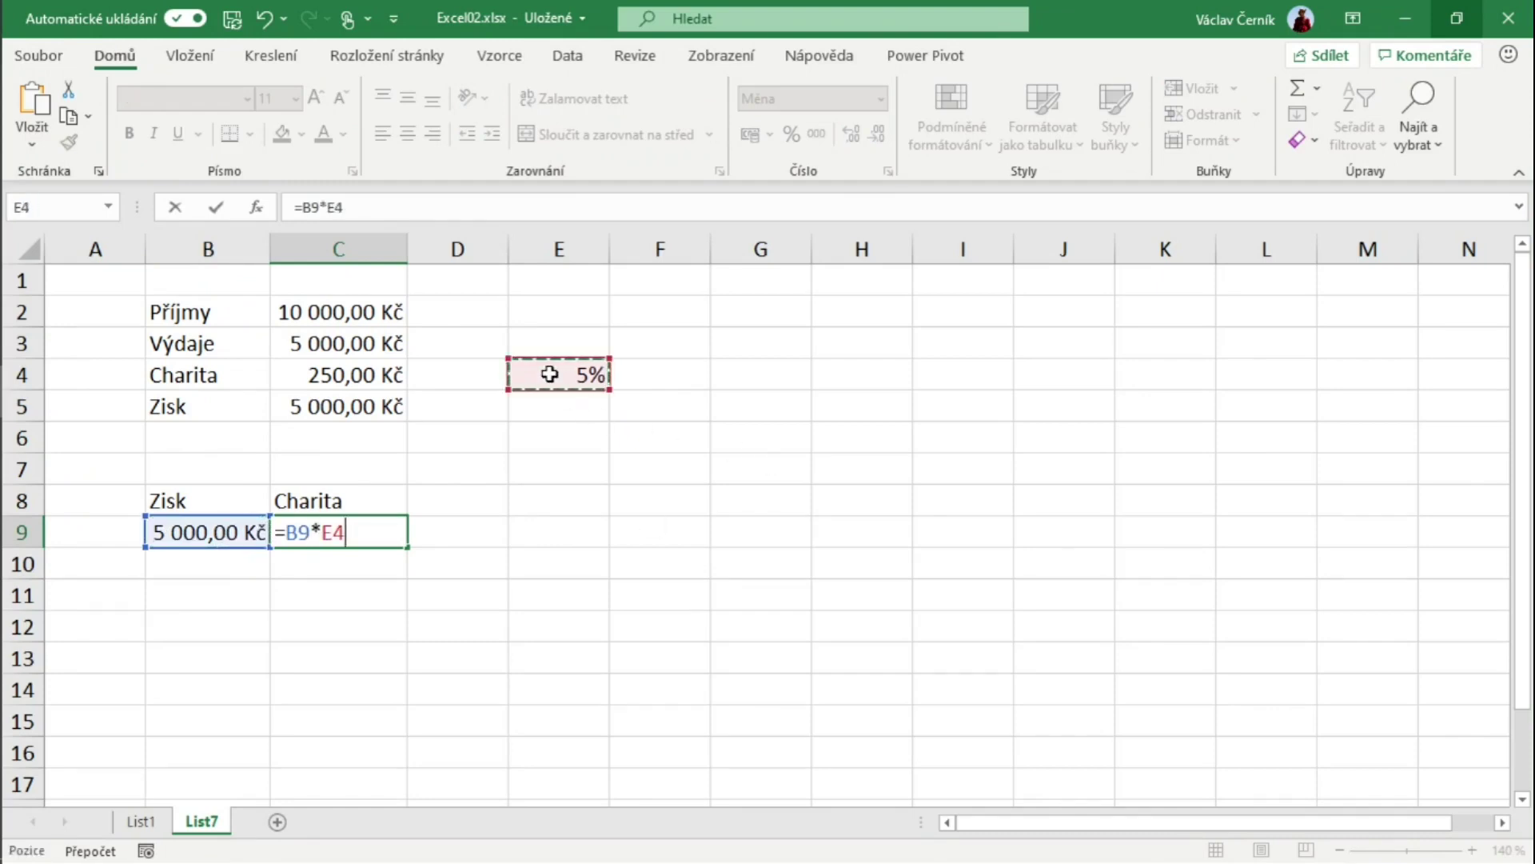
pyautogui.press('Return')
# Compute the next profit in B10 as =B9-C9, giving 4 750,00 Kč
pyautogui.click(240, 562)
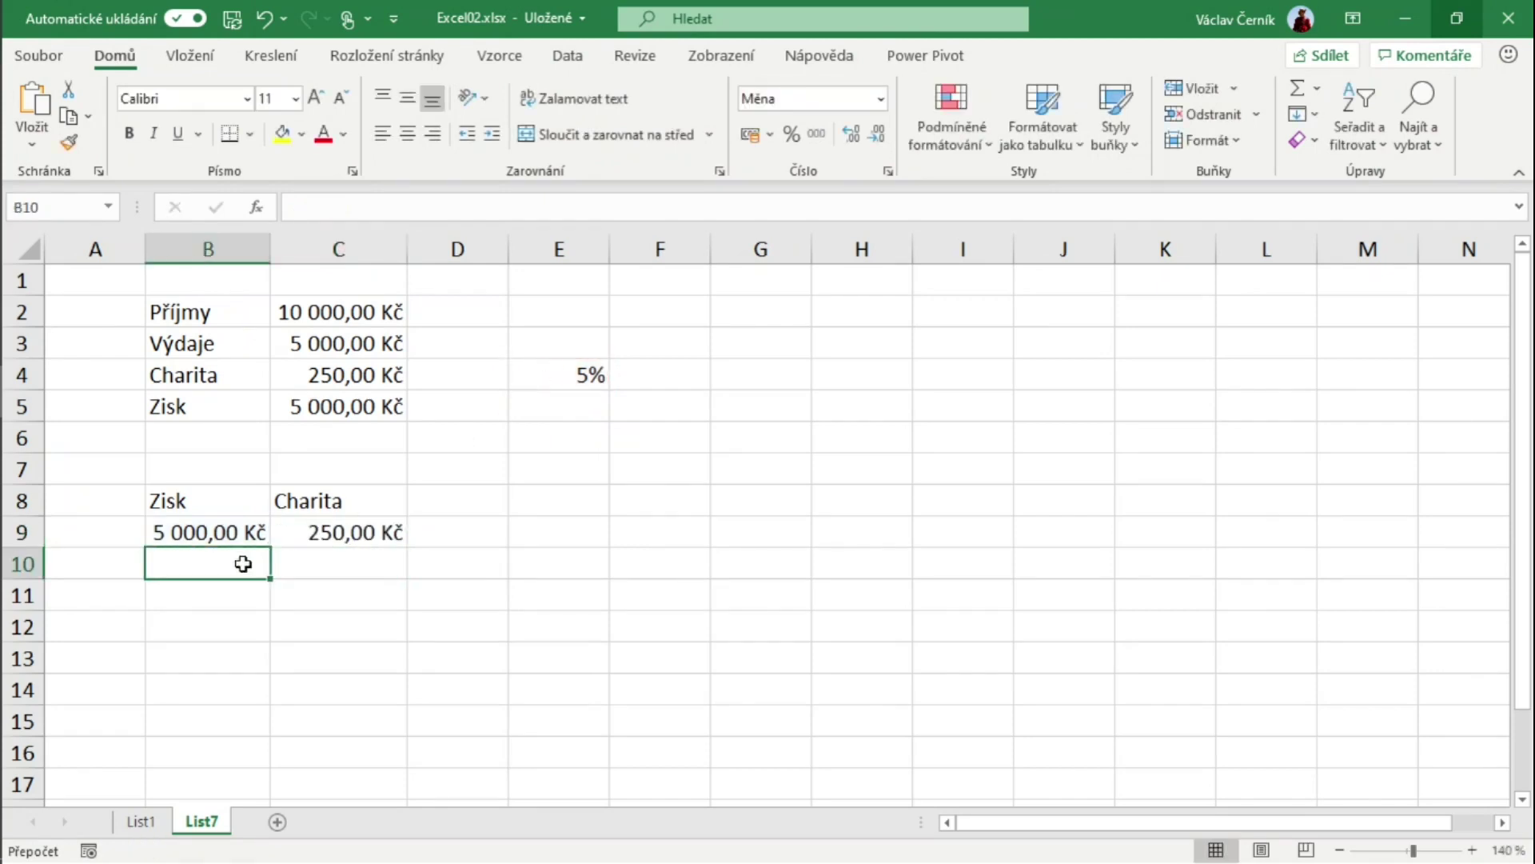
pyautogui.write('=')
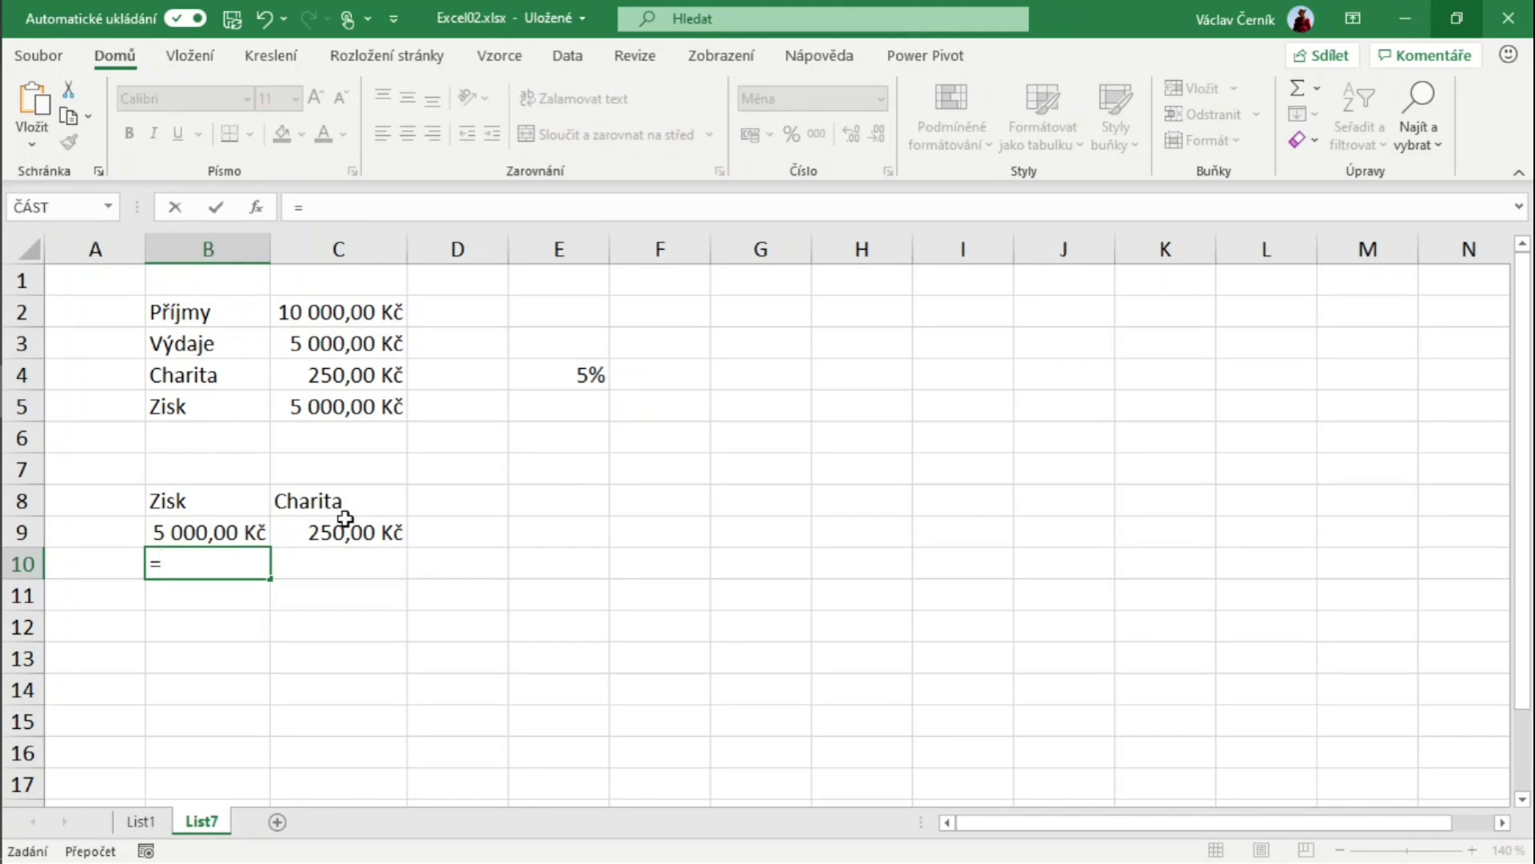
pyautogui.press('Up')
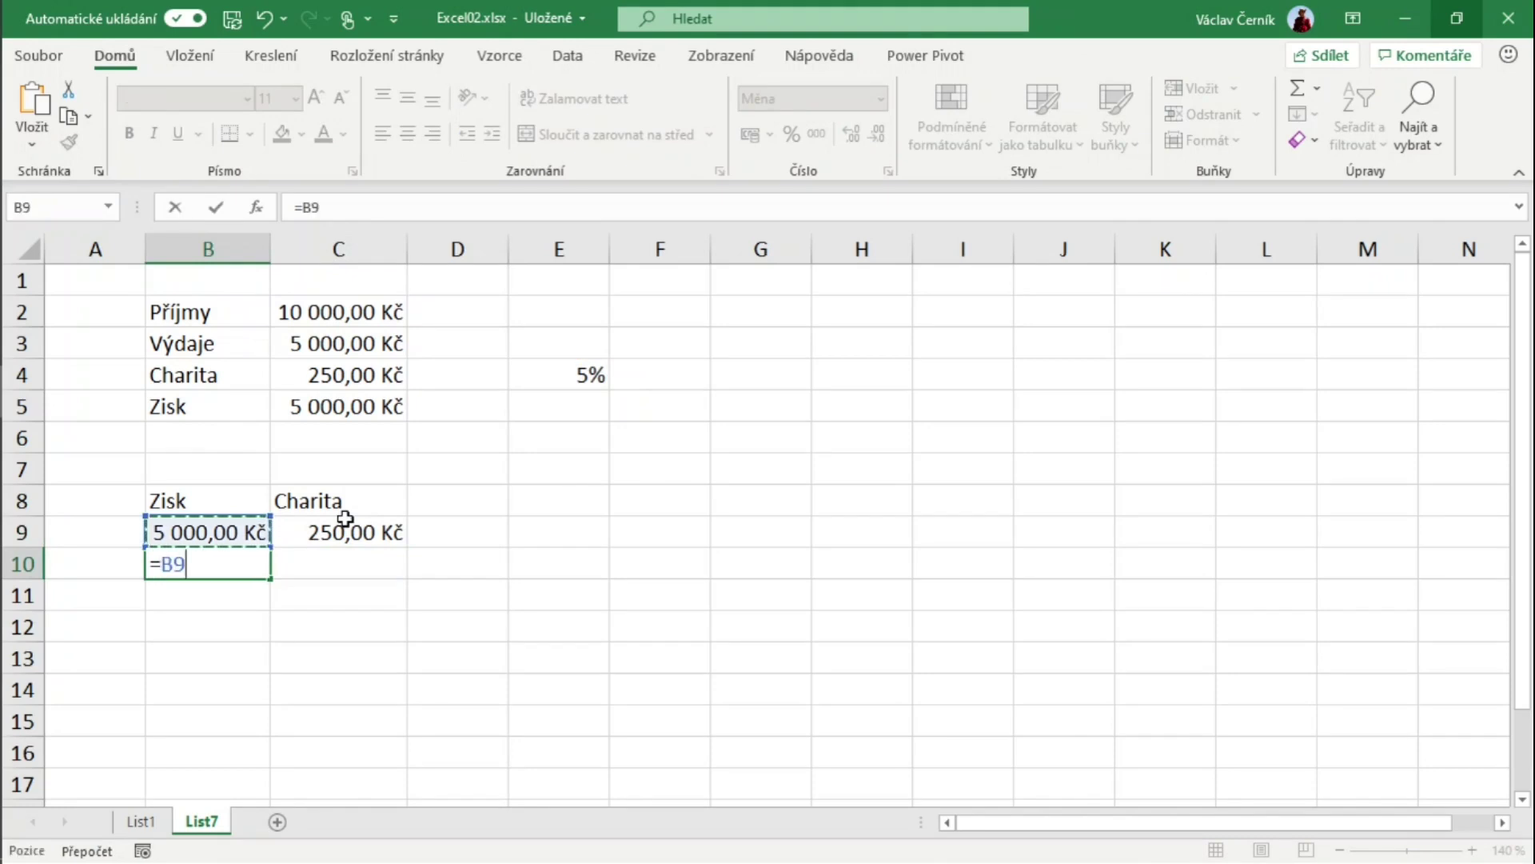
pyautogui.write('-')
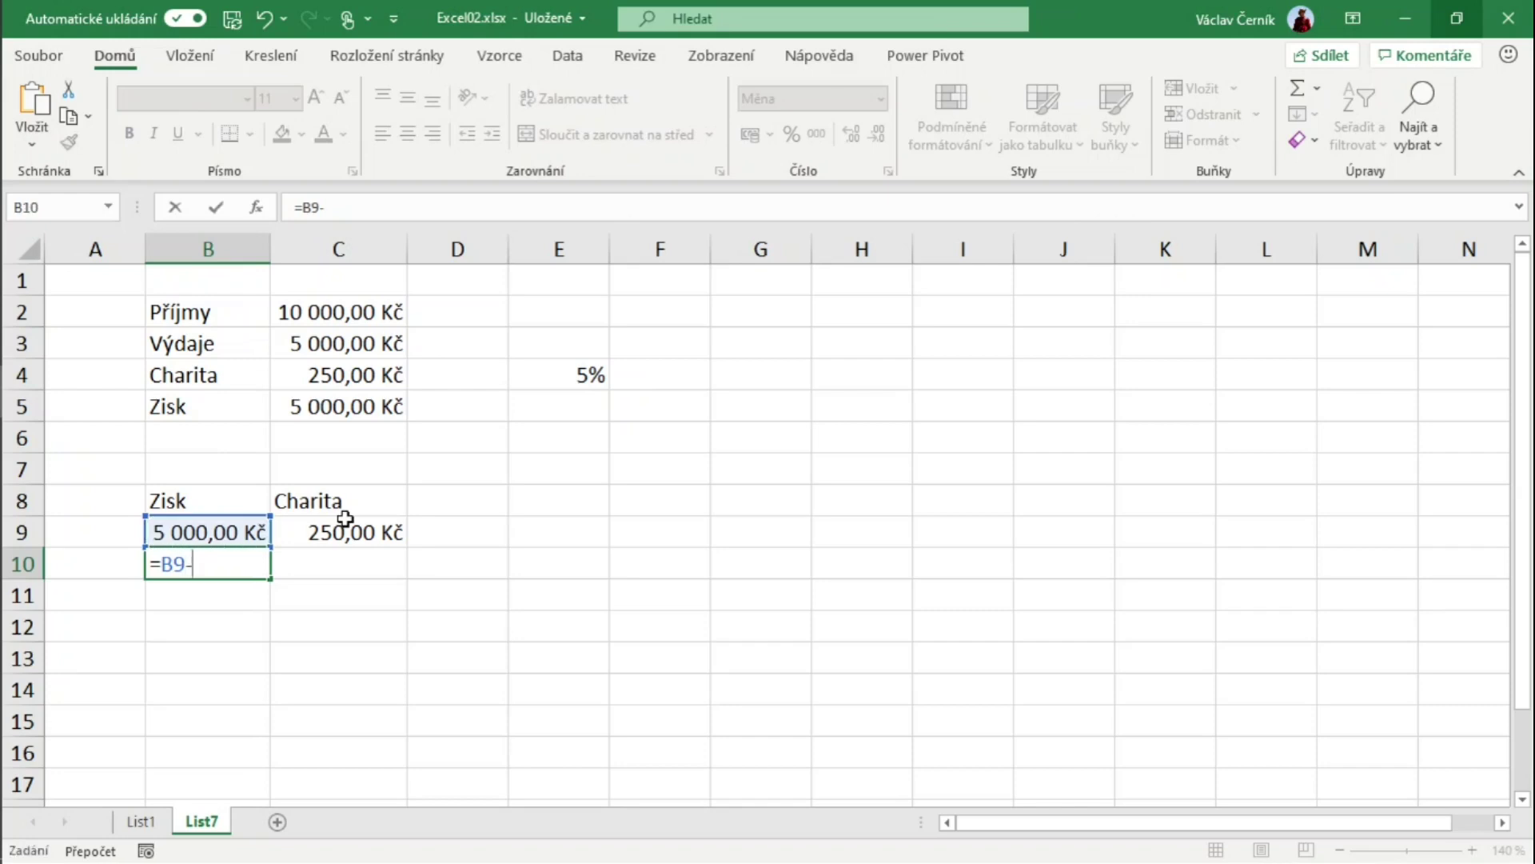
pyautogui.click(330, 533)
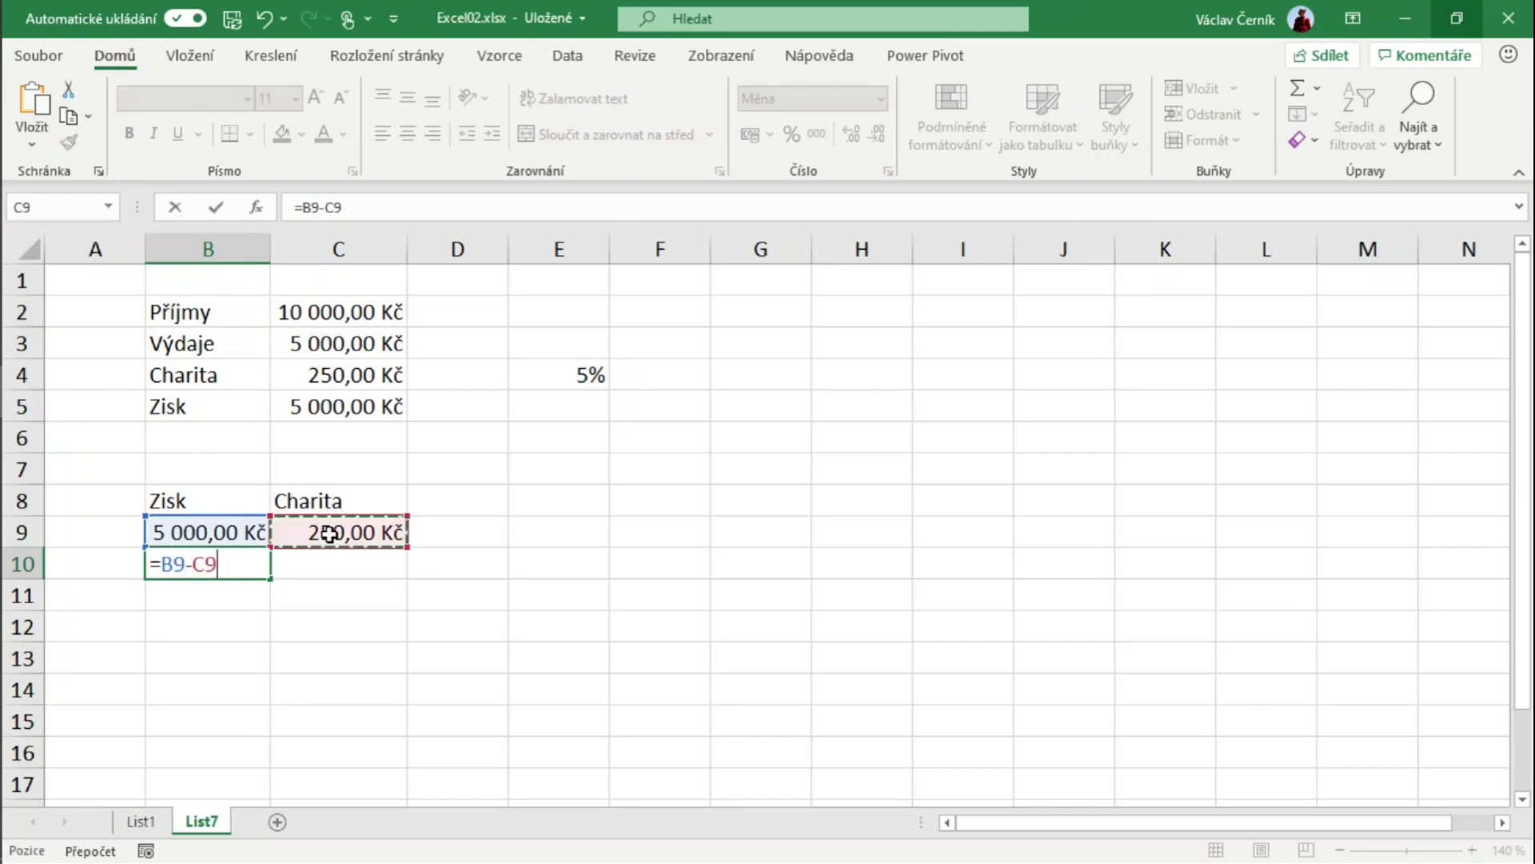
pyautogui.press('Return')
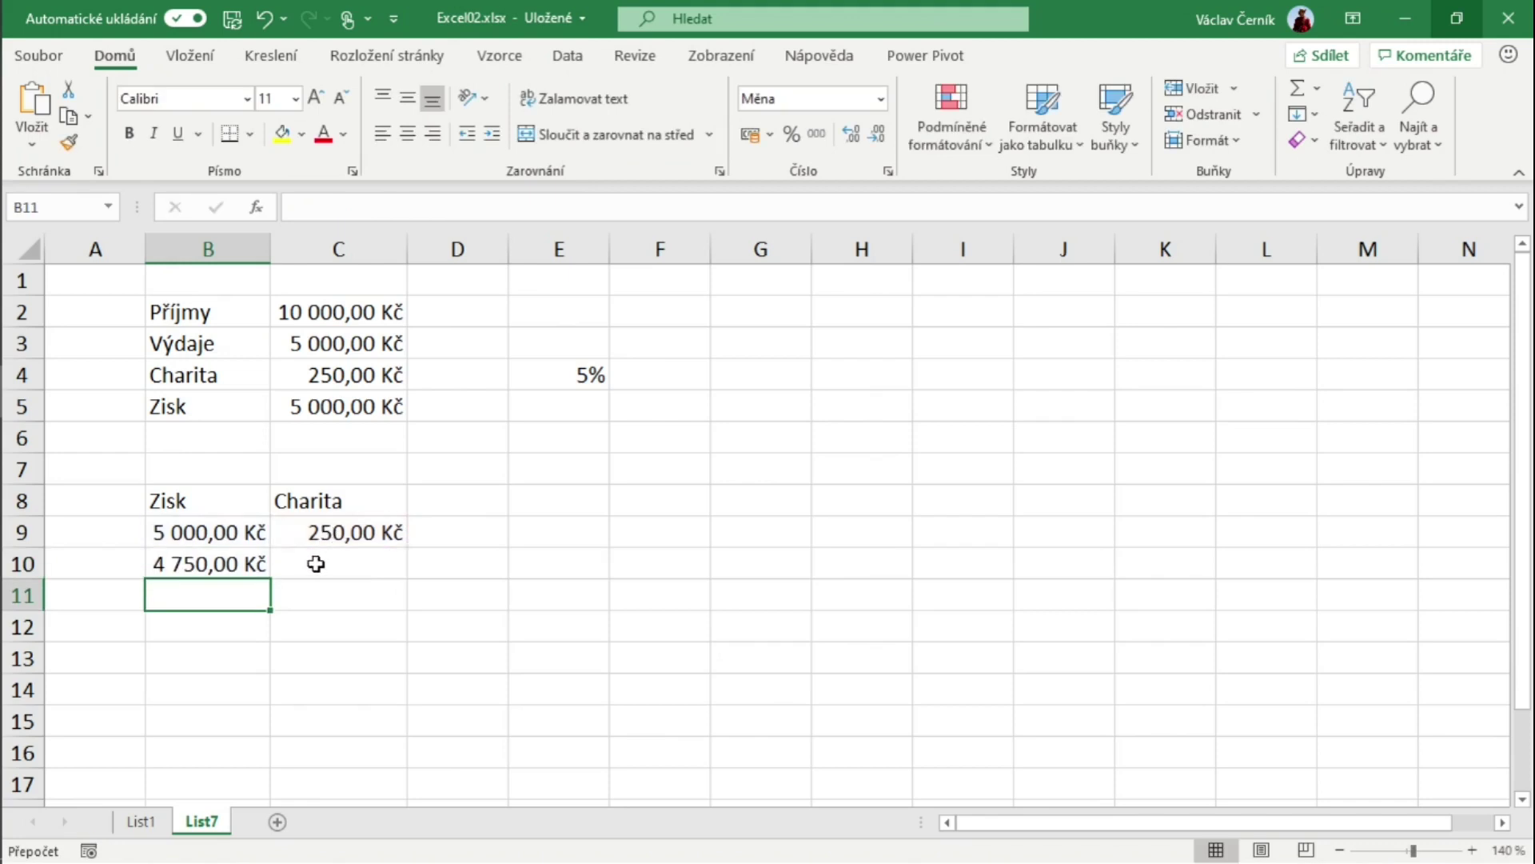
pyautogui.click(311, 565)
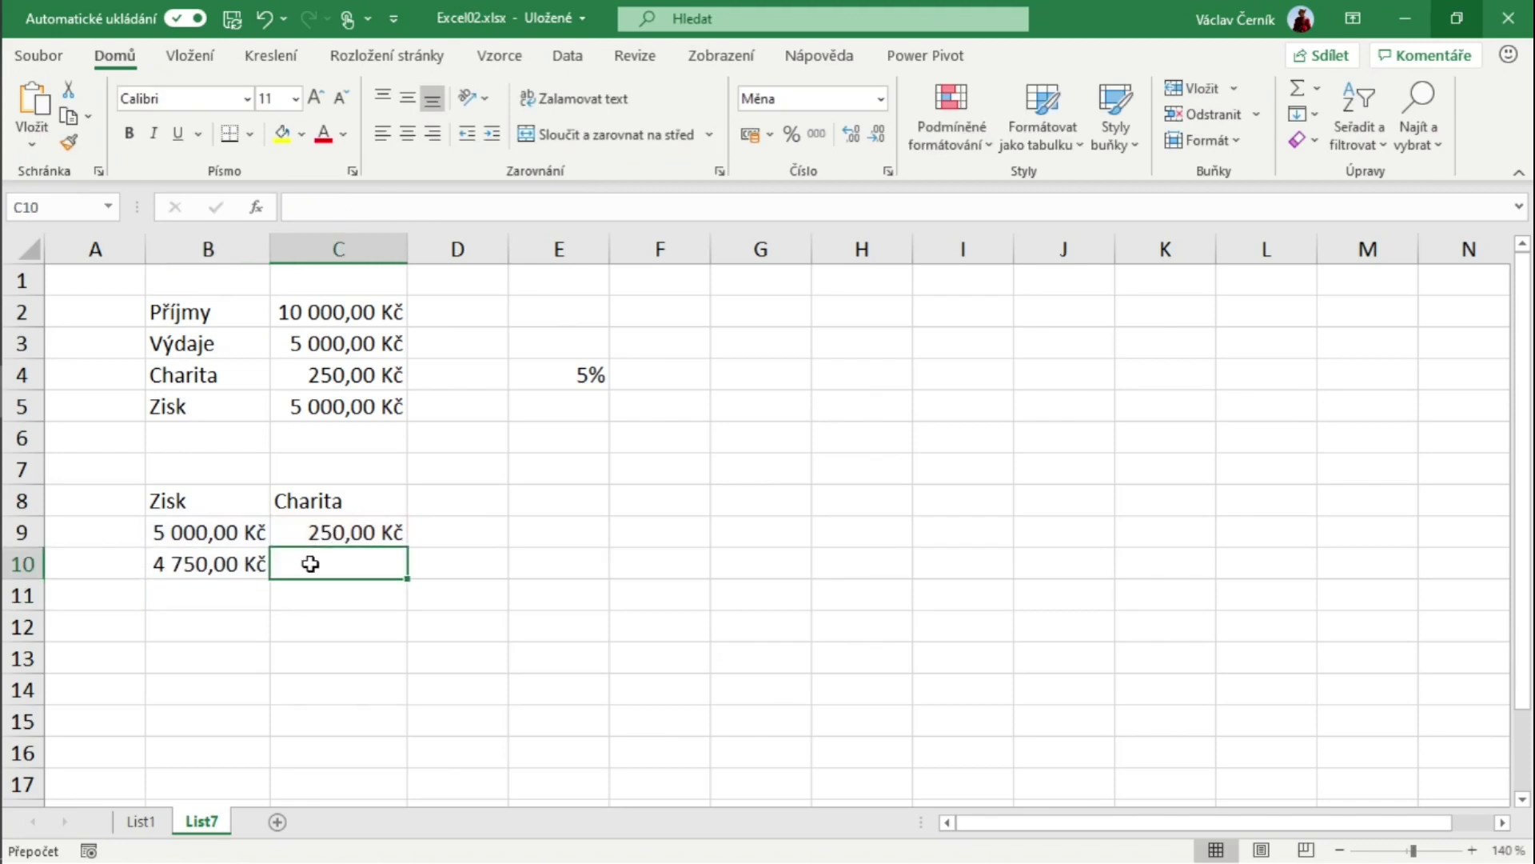
# Enter the charity formula =B10*$E$4 in C10, giving 237,50 Kč
pyautogui.write('=')
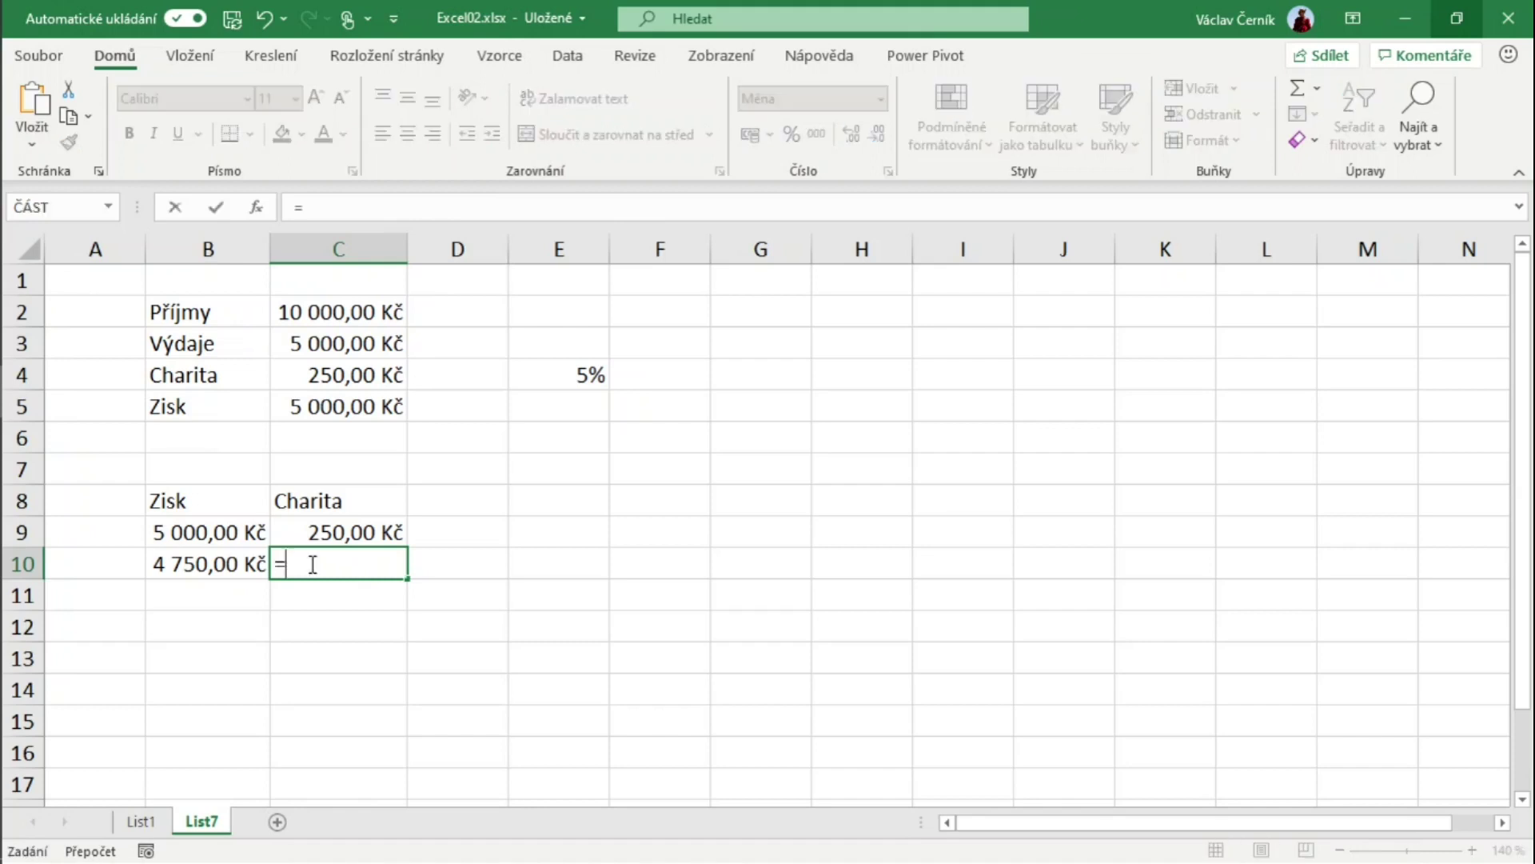
pyautogui.click(240, 565)
pyautogui.write('*')
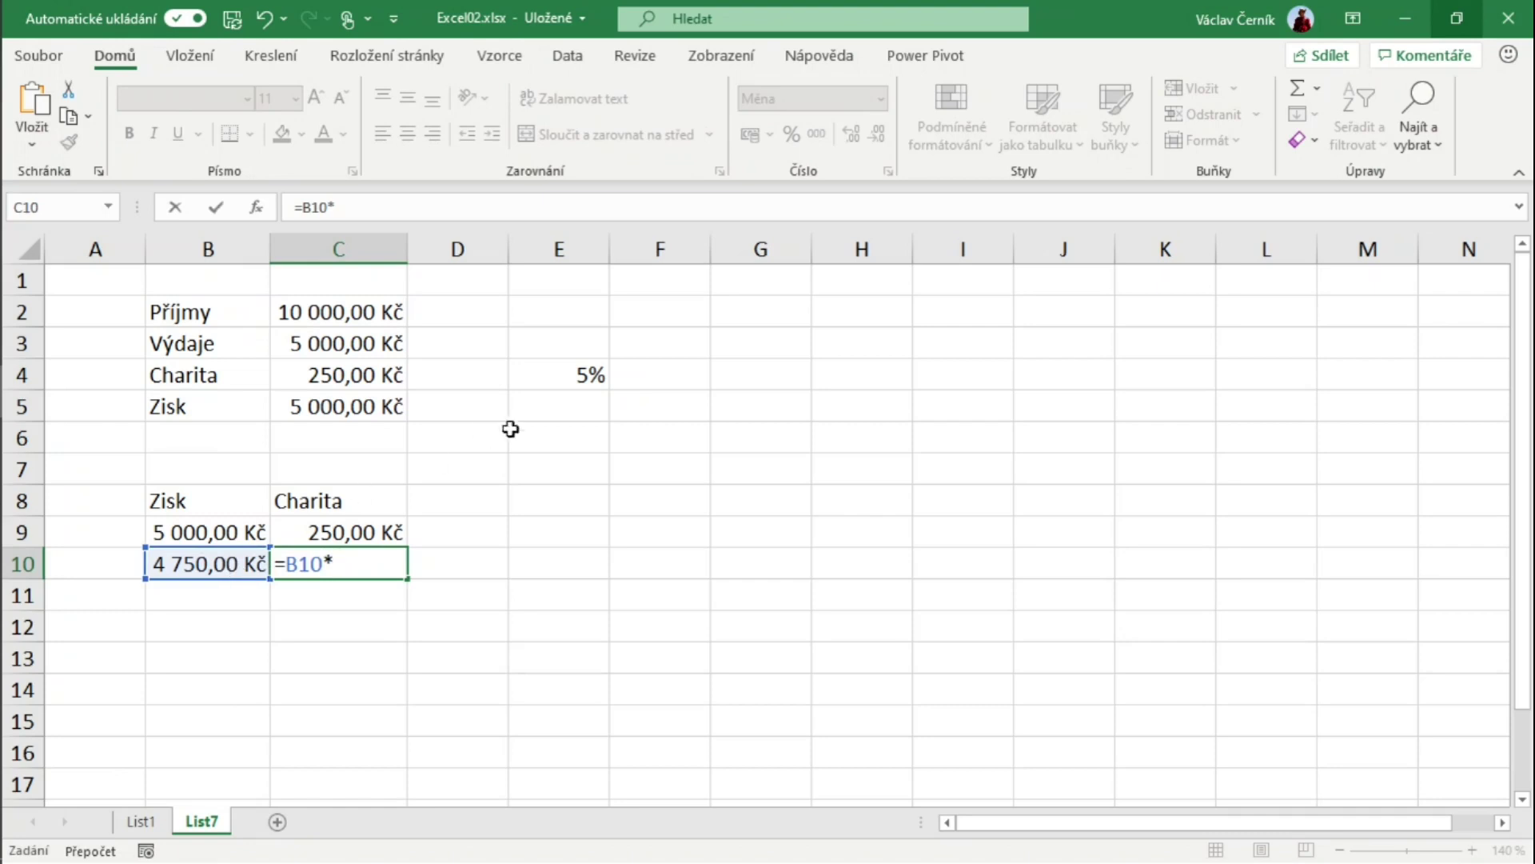
pyautogui.click(564, 374)
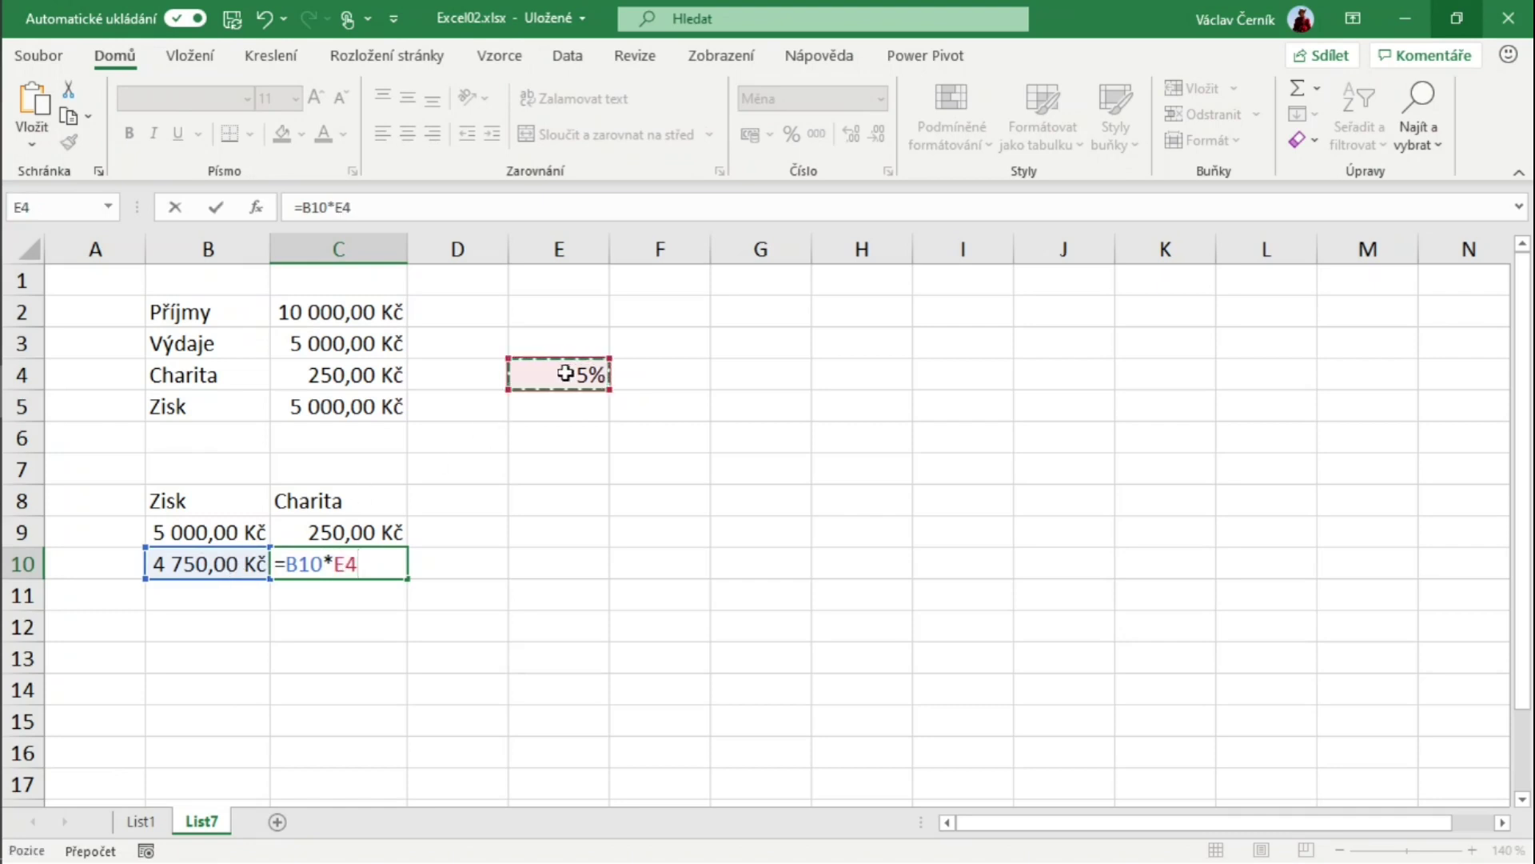
pyautogui.press('F4')
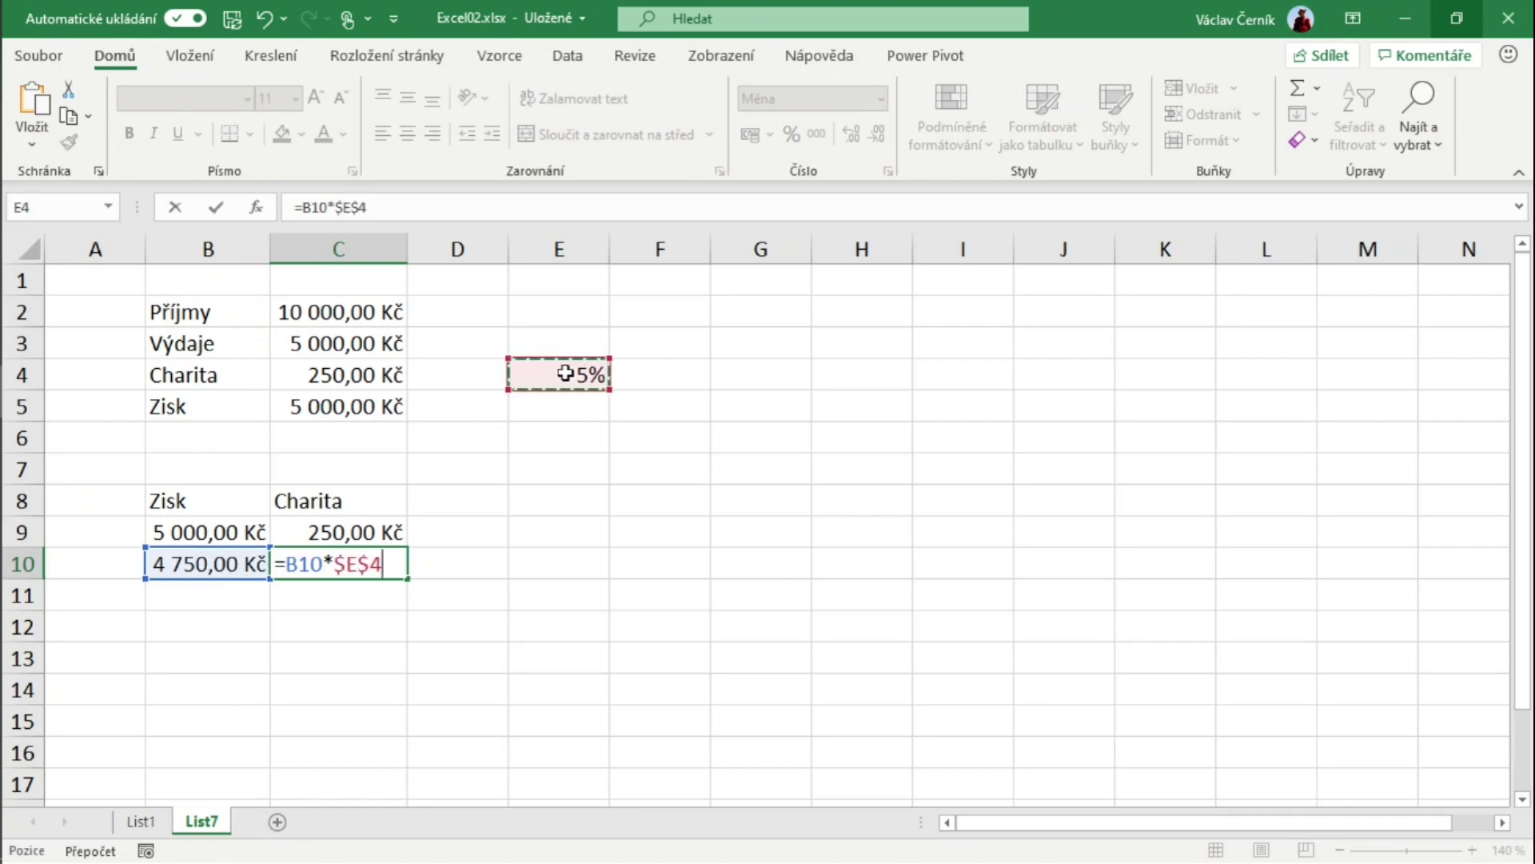
pyautogui.press('Return')
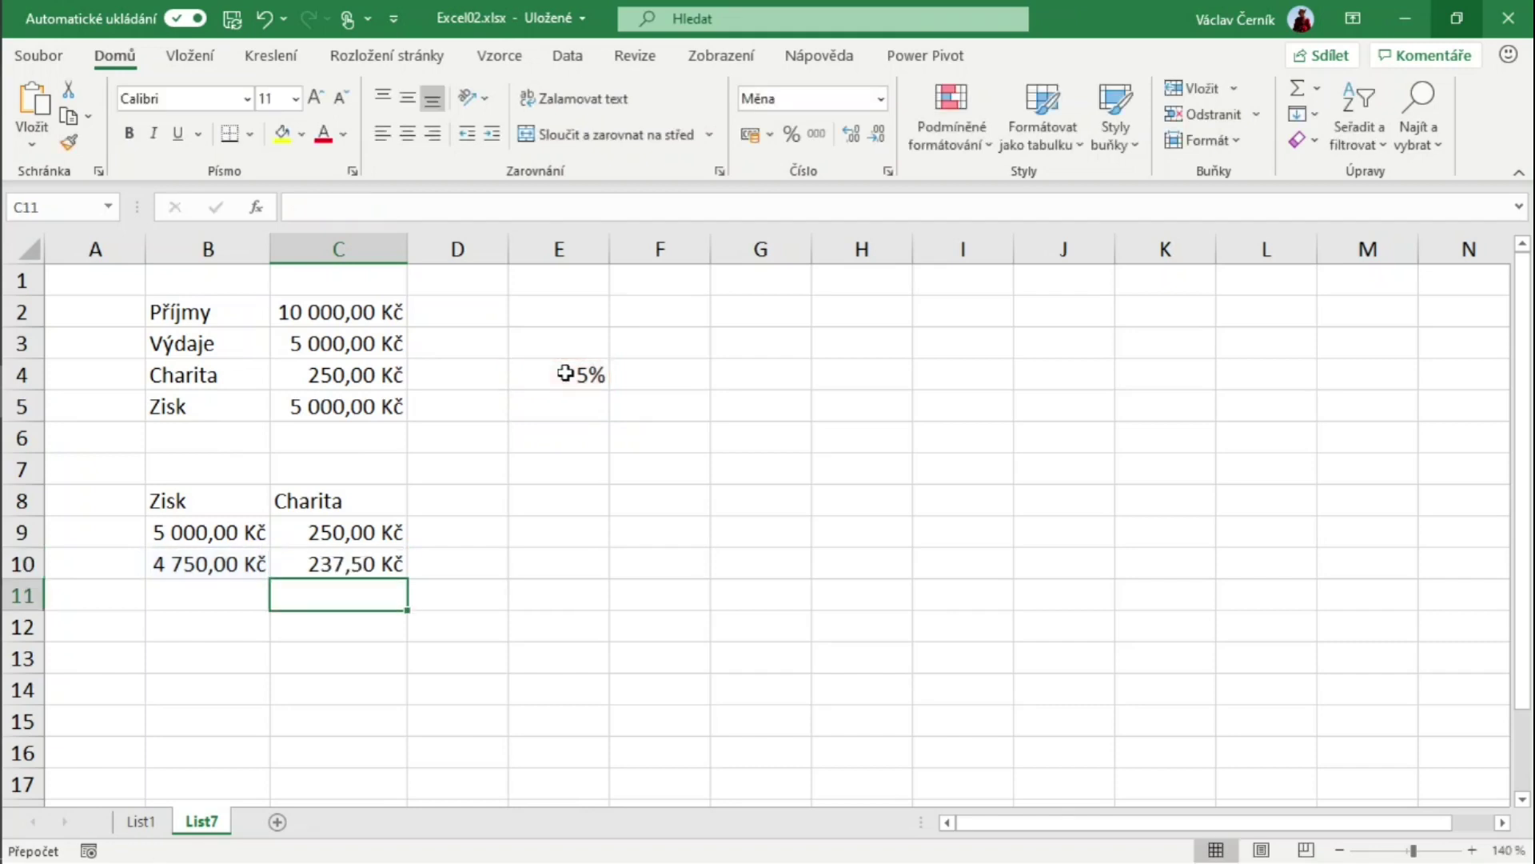
# Enter the profit formula =$B$9-C10 in B11, giving 4 762,50 Kč
pyautogui.click(231, 592)
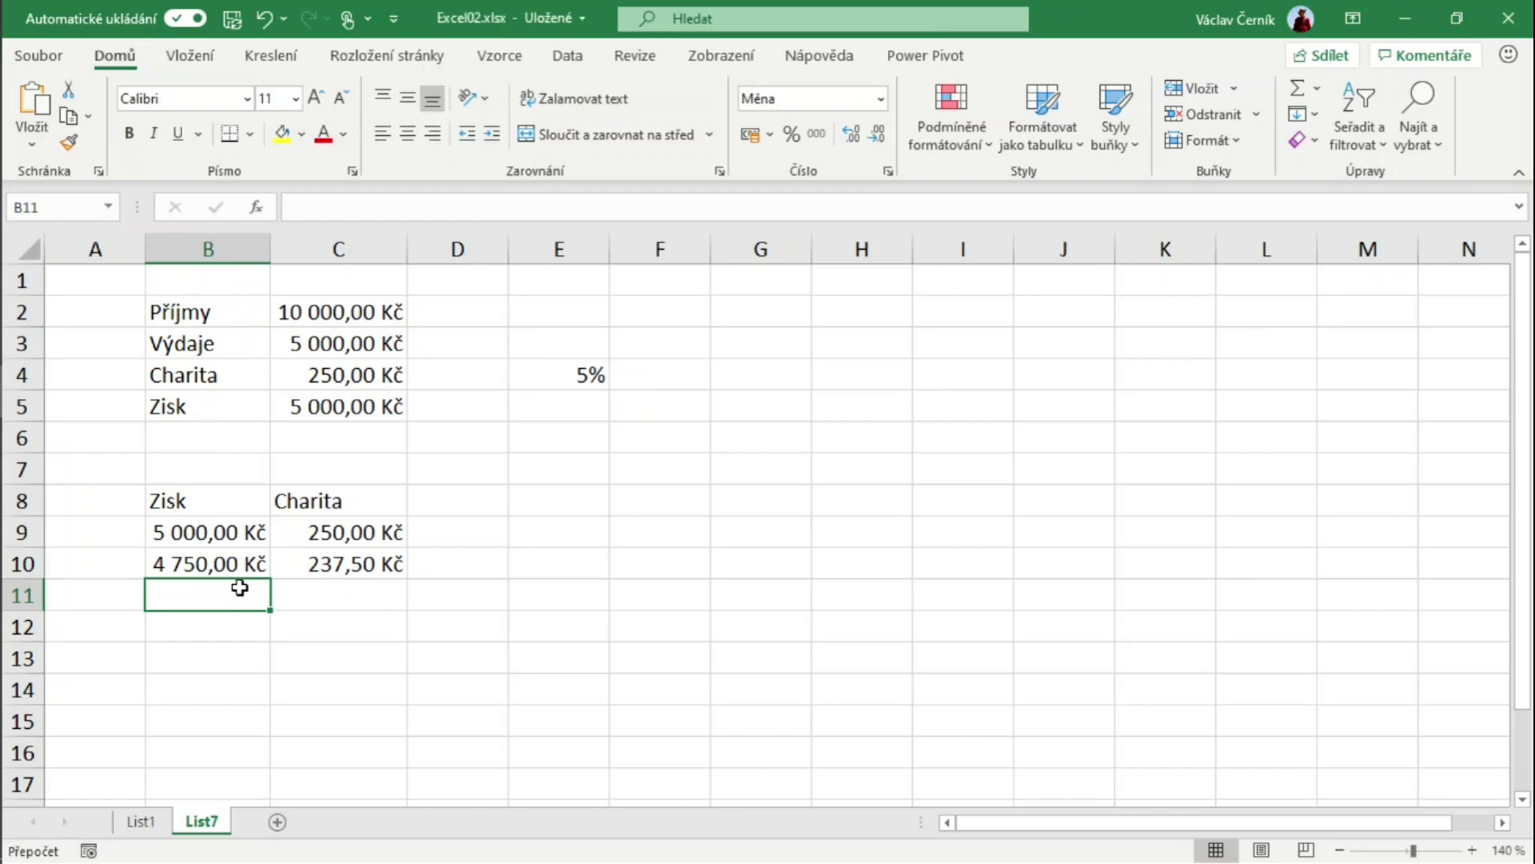
pyautogui.write('=')
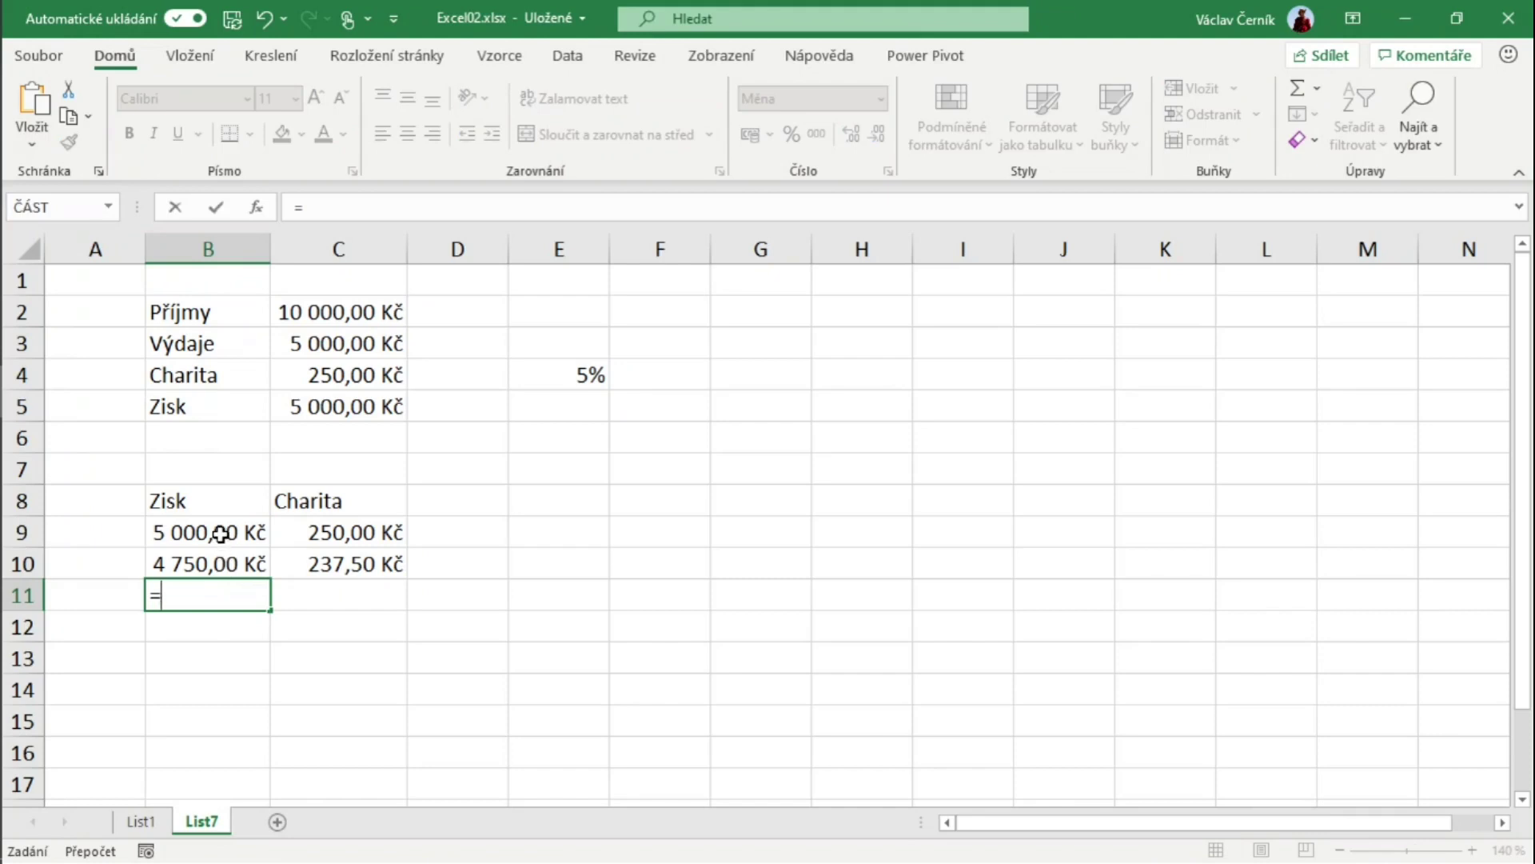
pyautogui.click(221, 534)
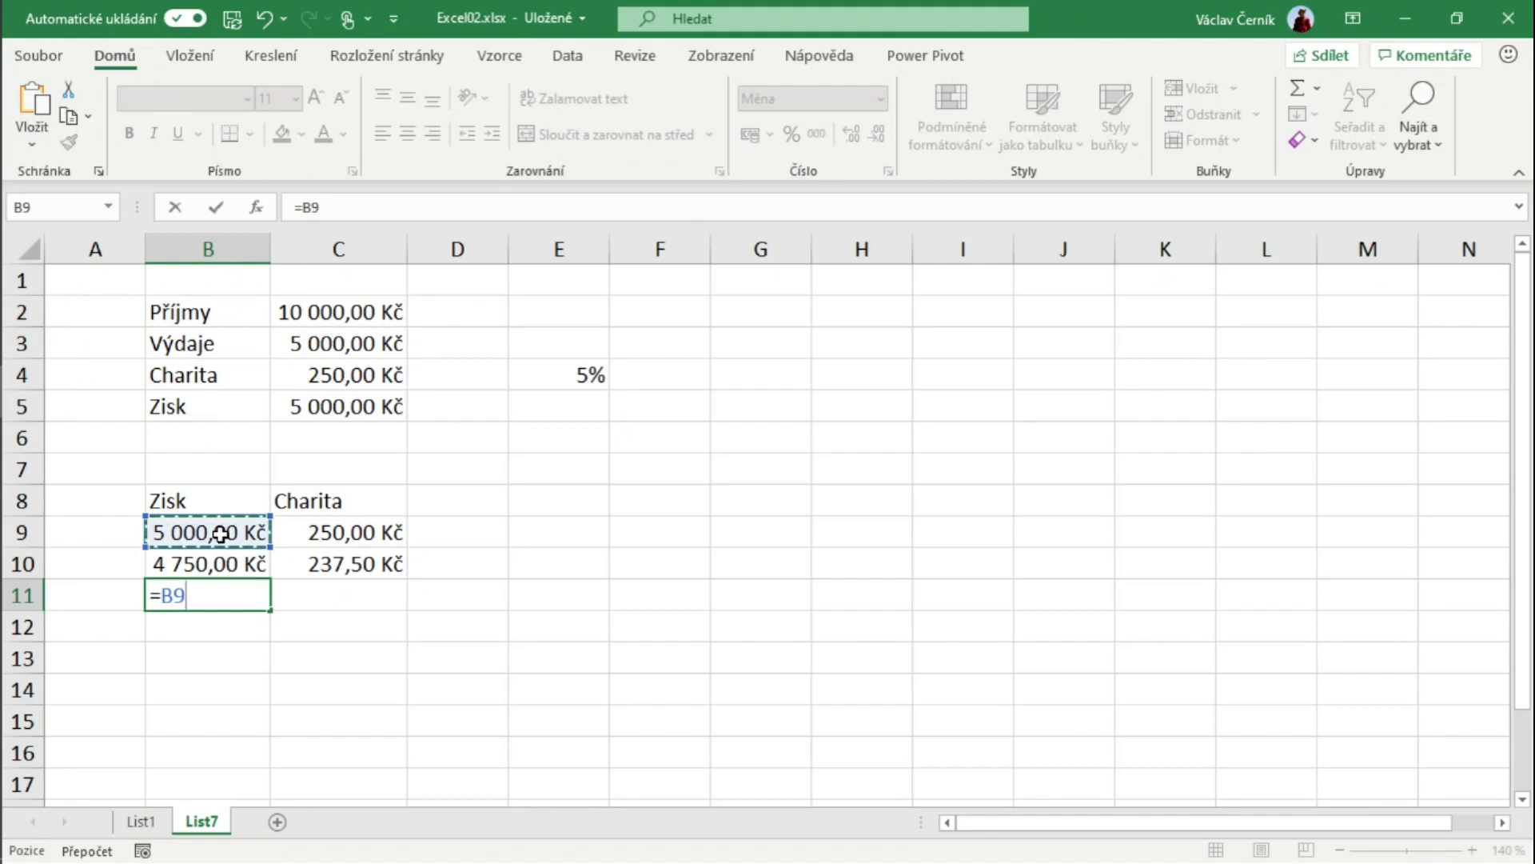
pyautogui.press('F4')
pyautogui.write('$B$9-')
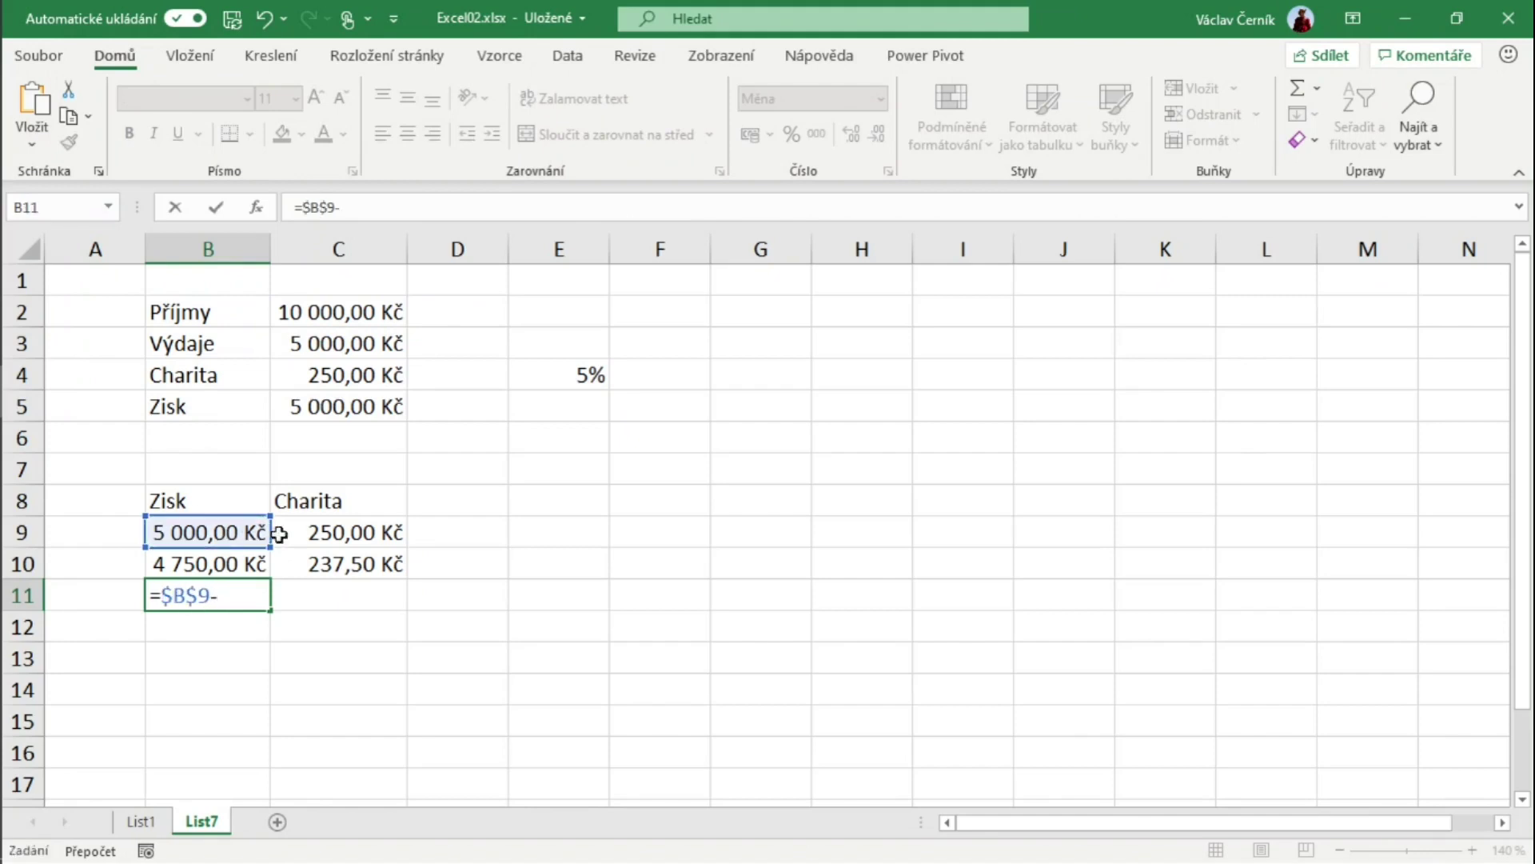
pyautogui.click(324, 565)
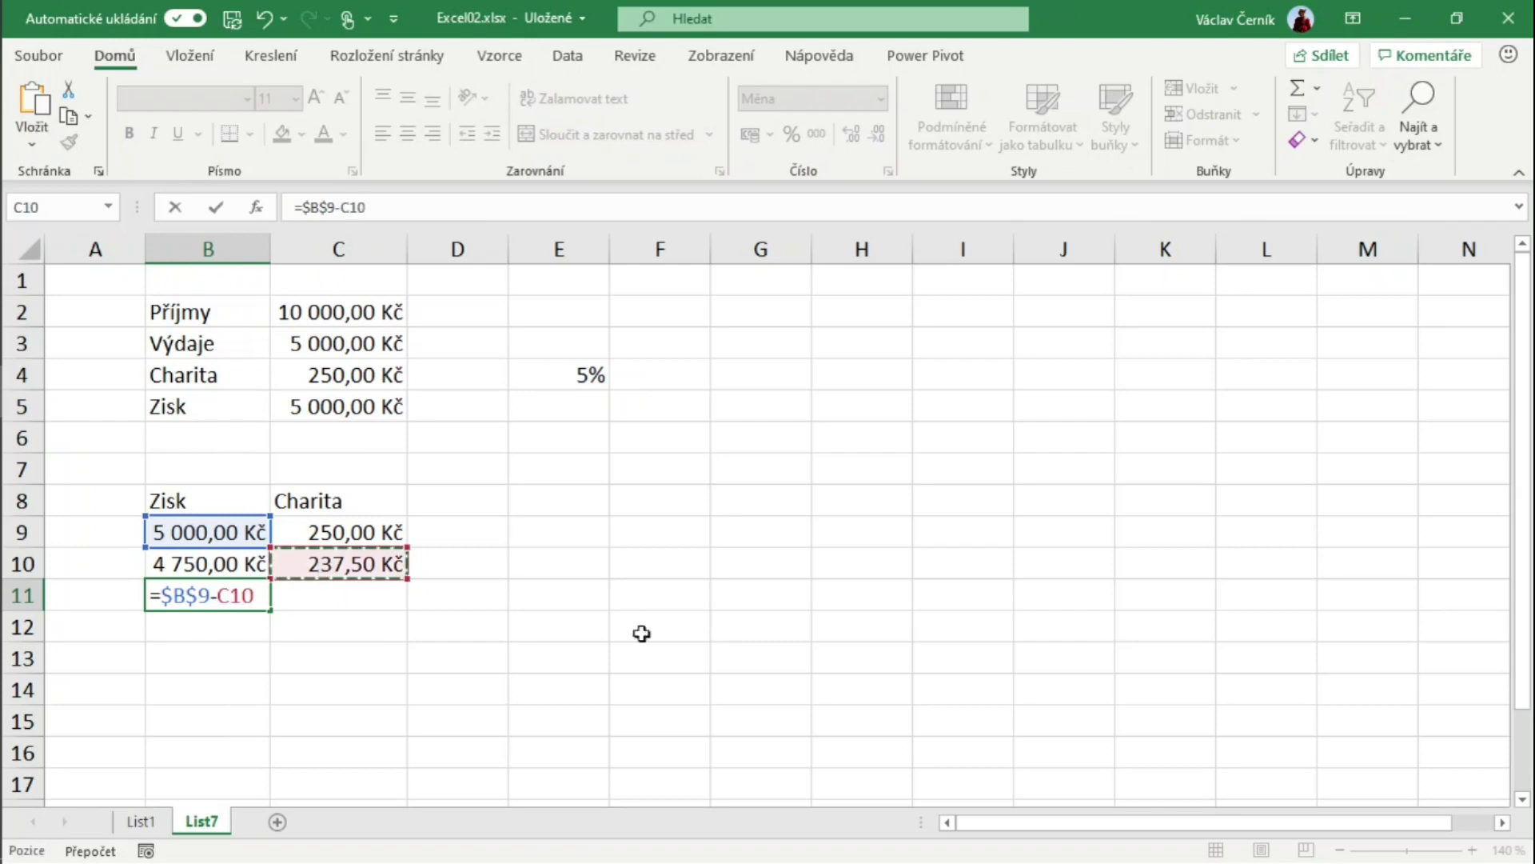
pyautogui.press('Return')
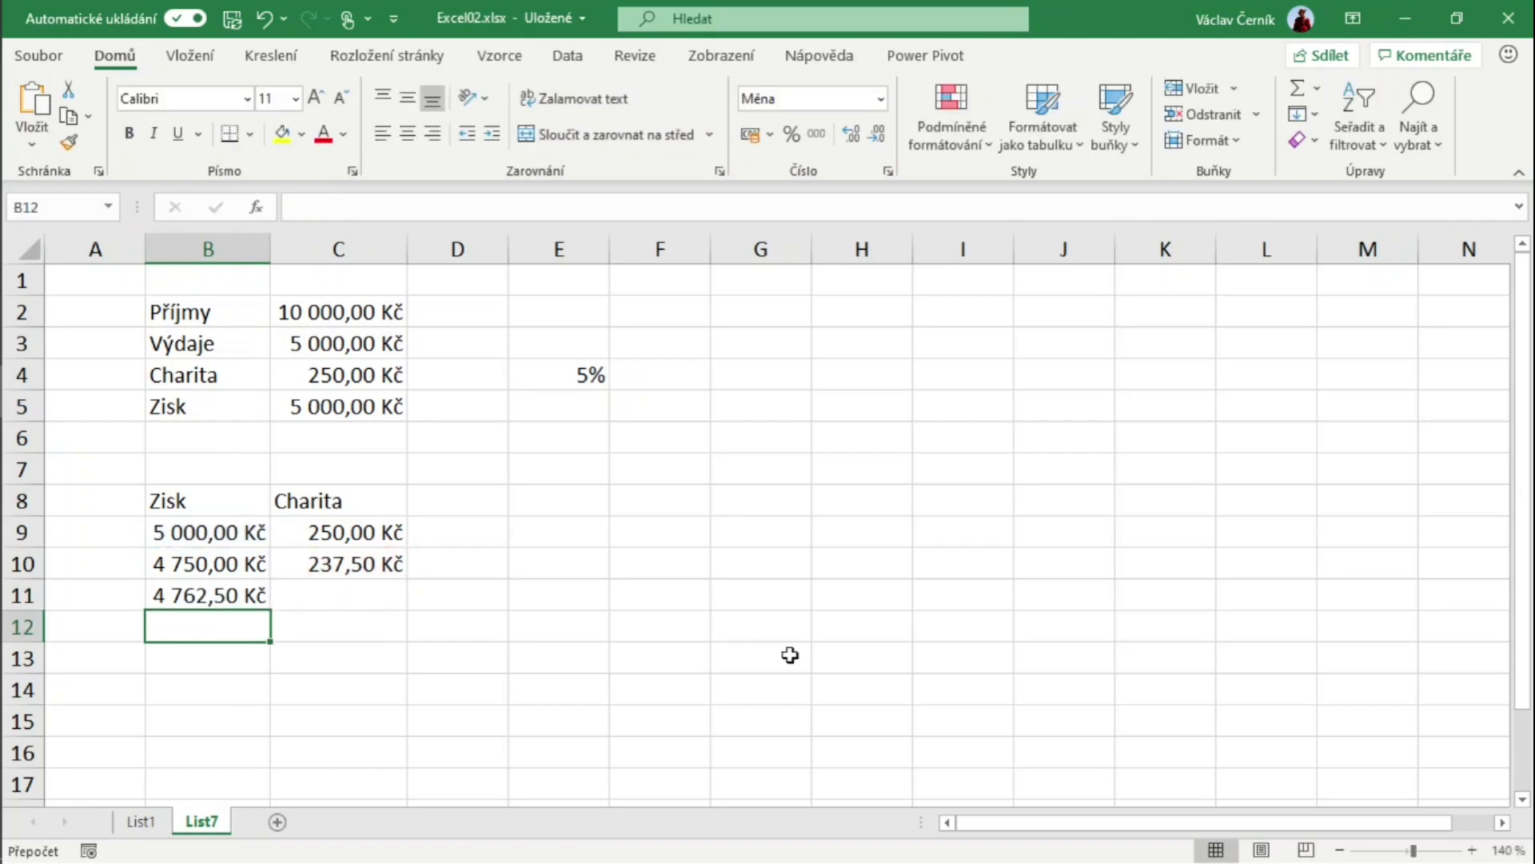
pyautogui.click(244, 597)
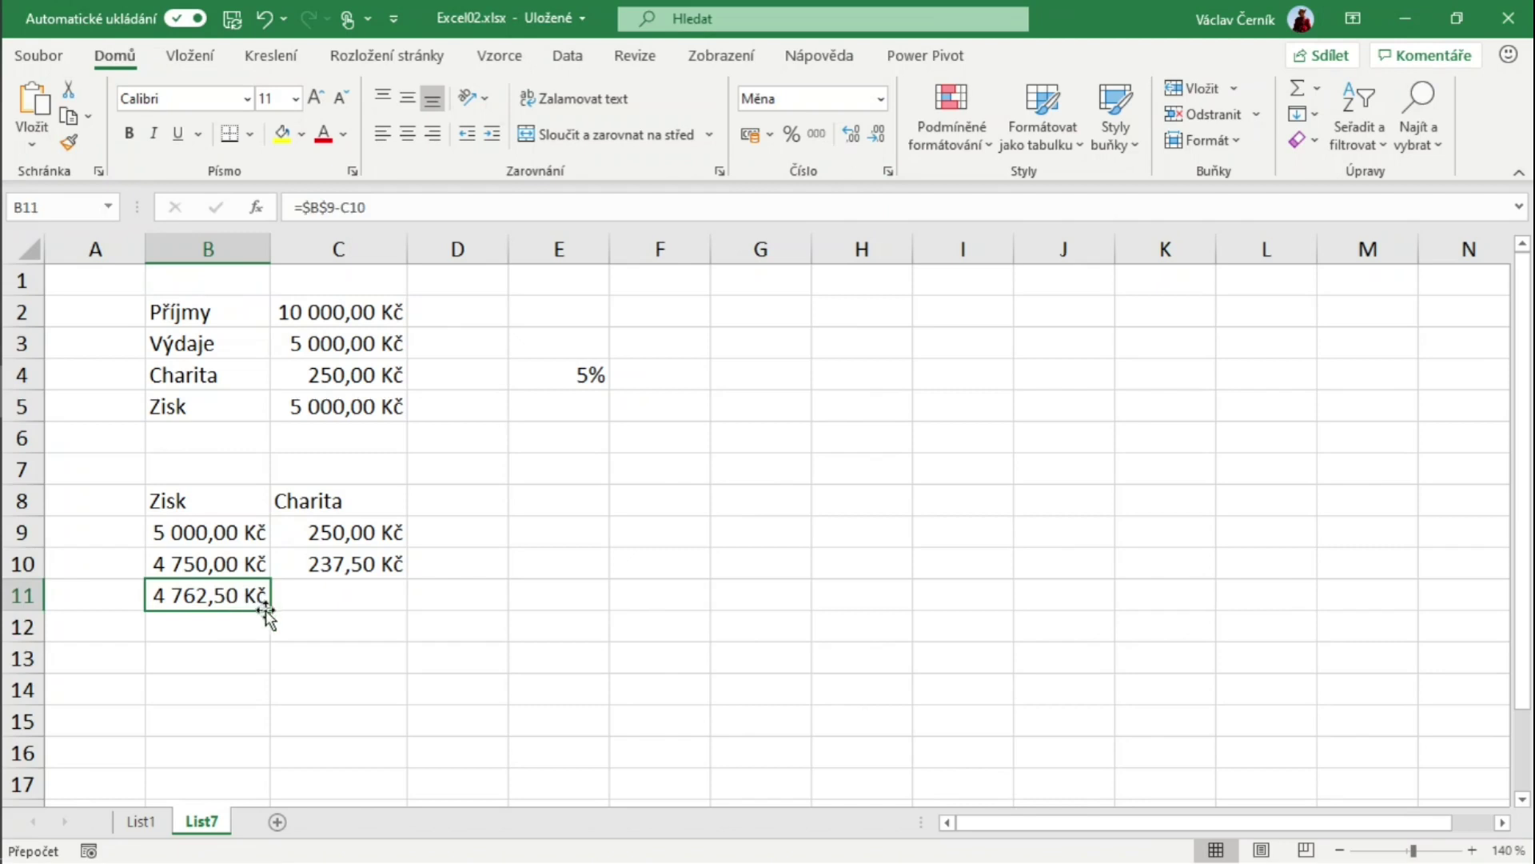
# Fill the charity formula from C10 down to C11 and select both row 11 formulas
pyautogui.click(330, 569)
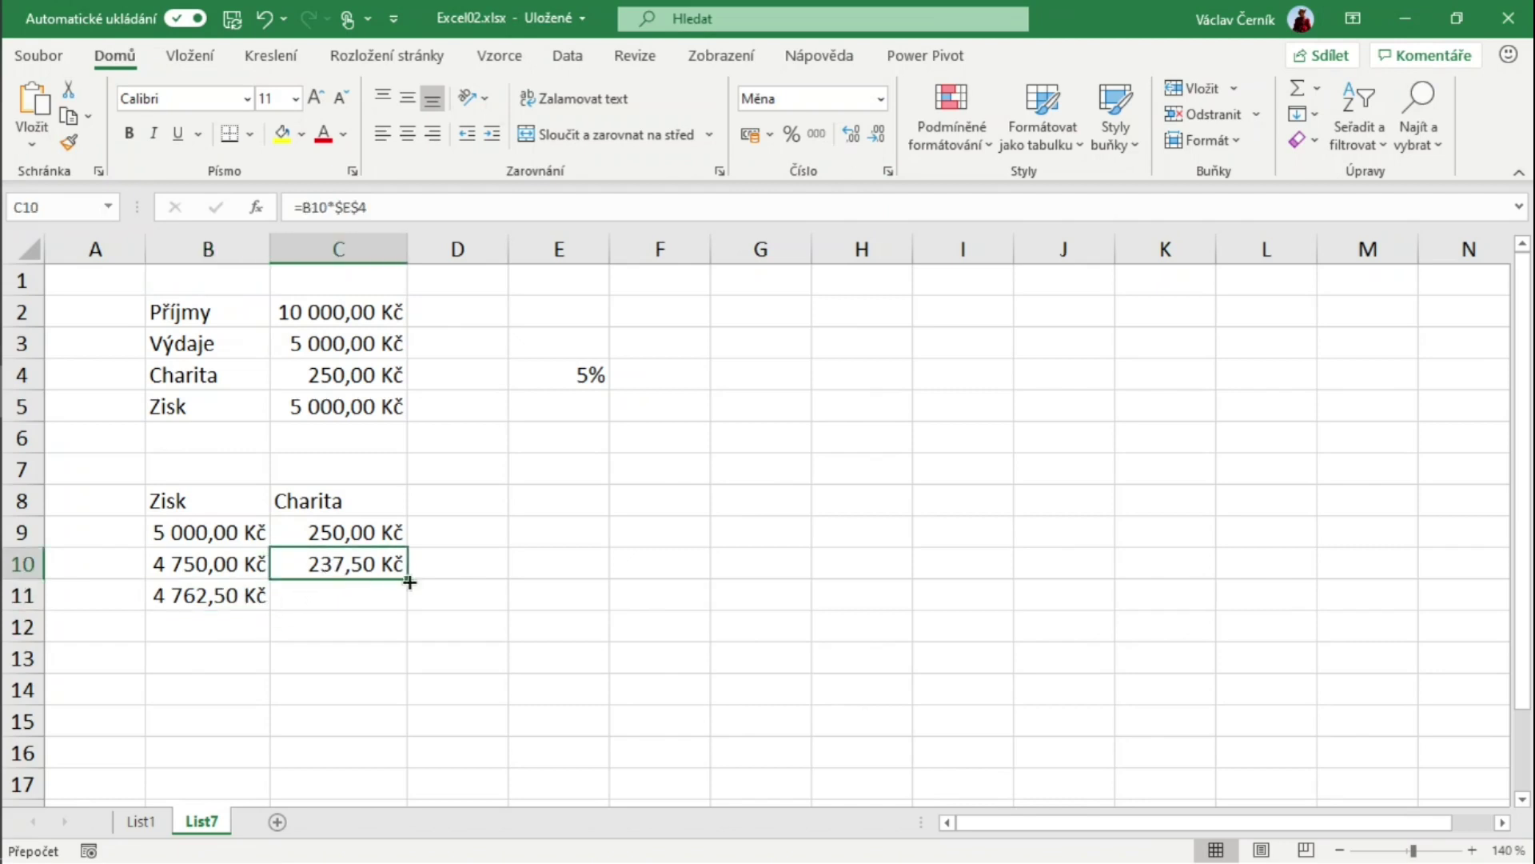
pyautogui.moveTo(408, 583); pyautogui.dragTo(411, 608)
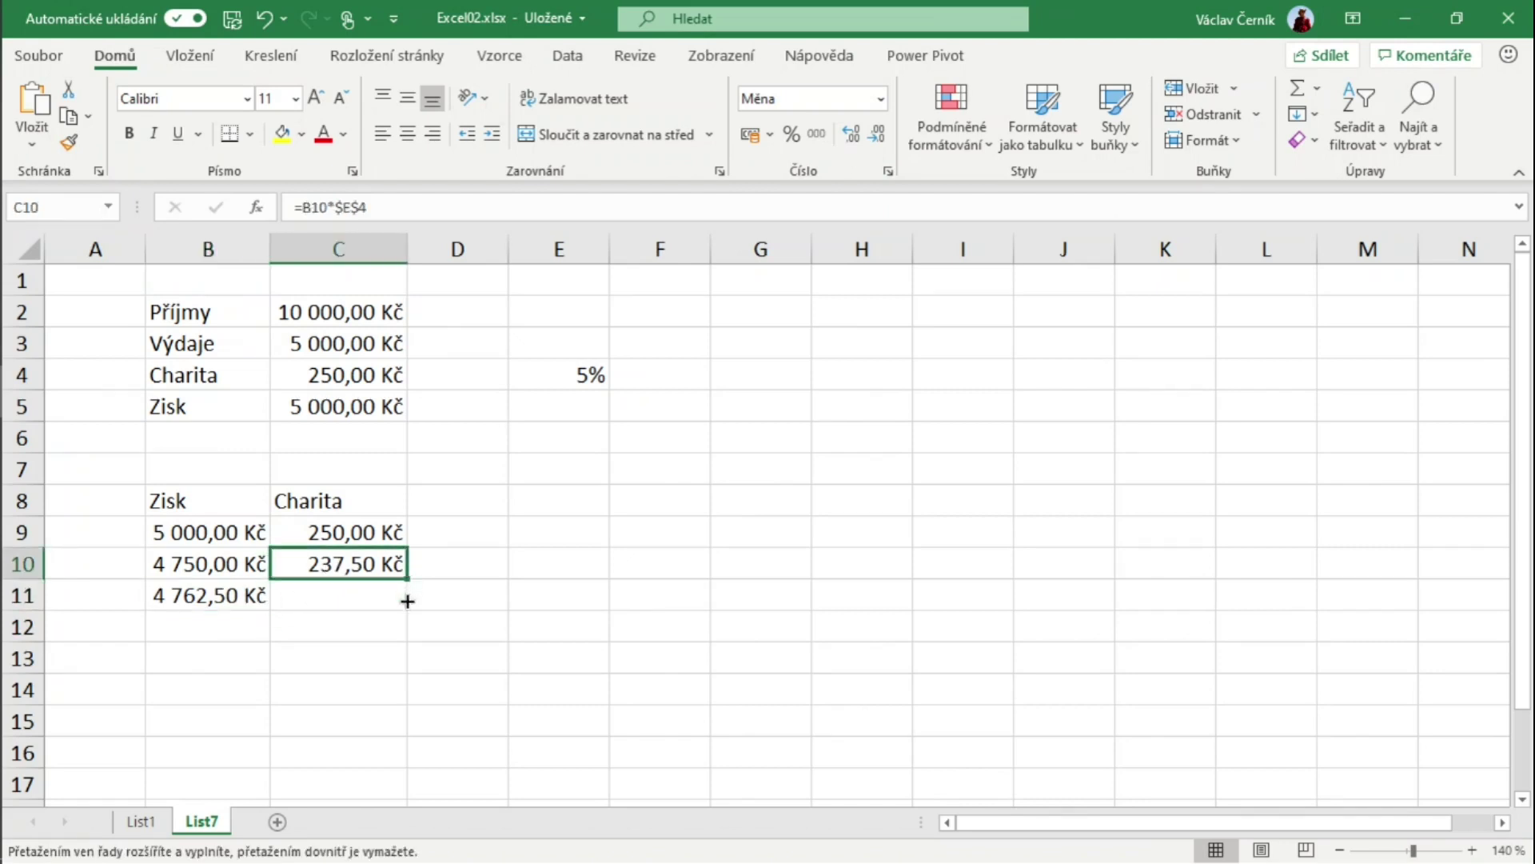
pyautogui.click(367, 646)
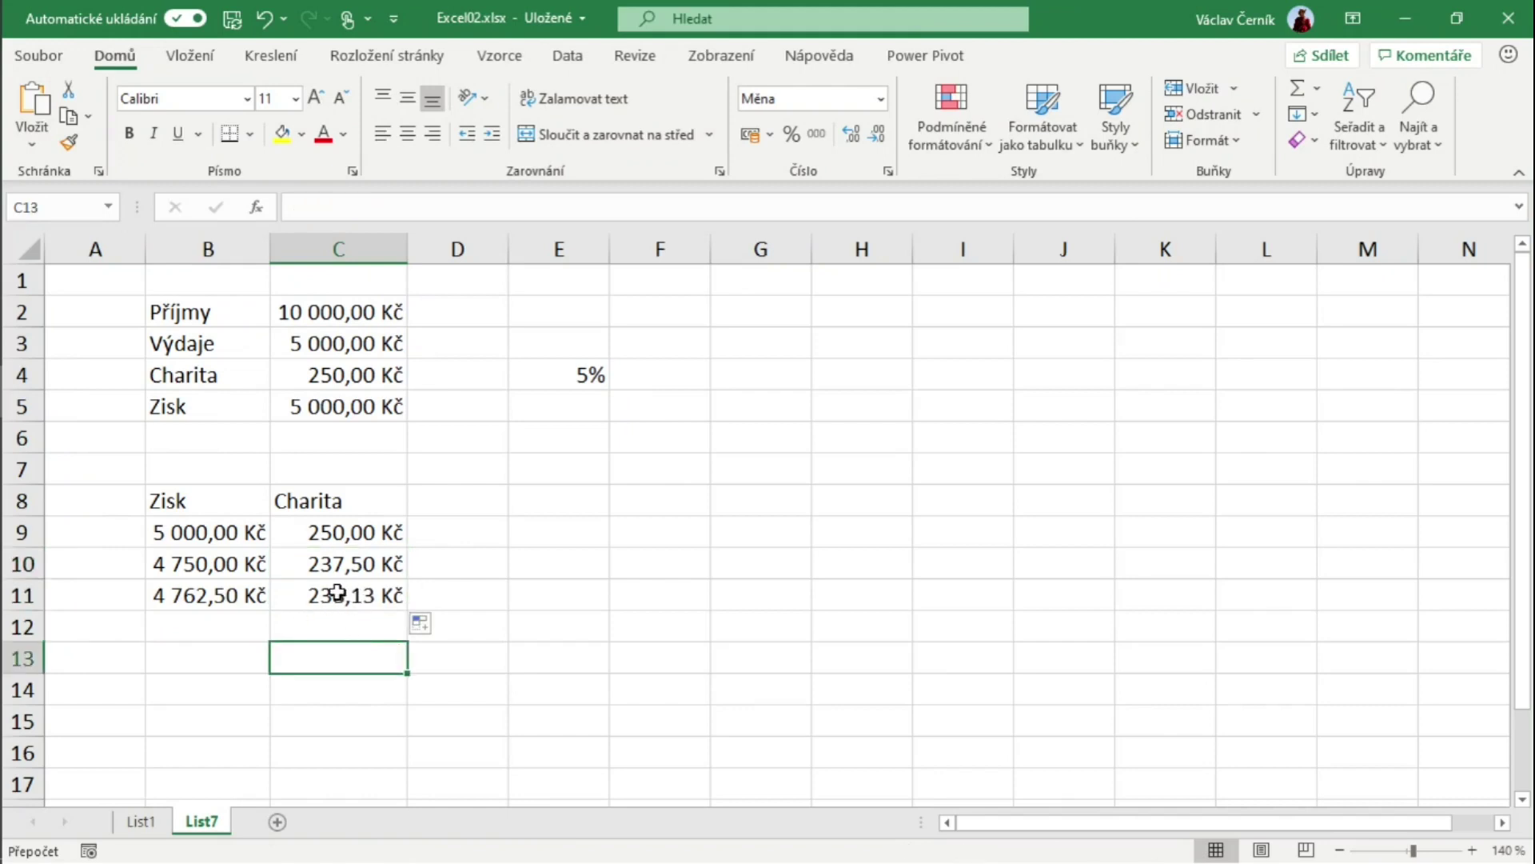
pyautogui.click(252, 599)
pyautogui.click(302, 595)
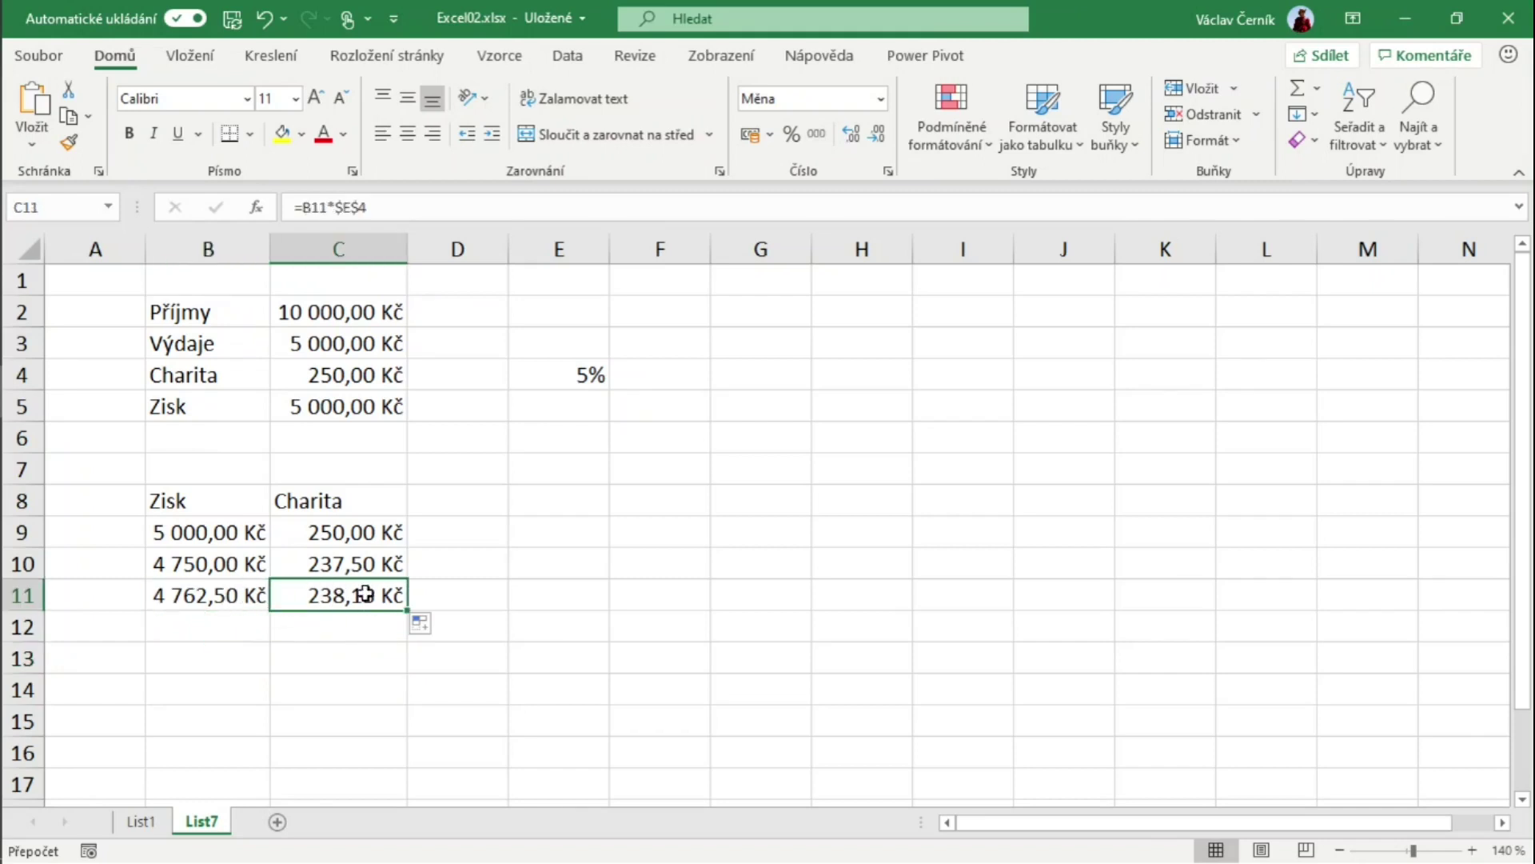
pyautogui.keyDown('shift'); pyautogui.click(254, 595); pyautogui.keyUp('shift')
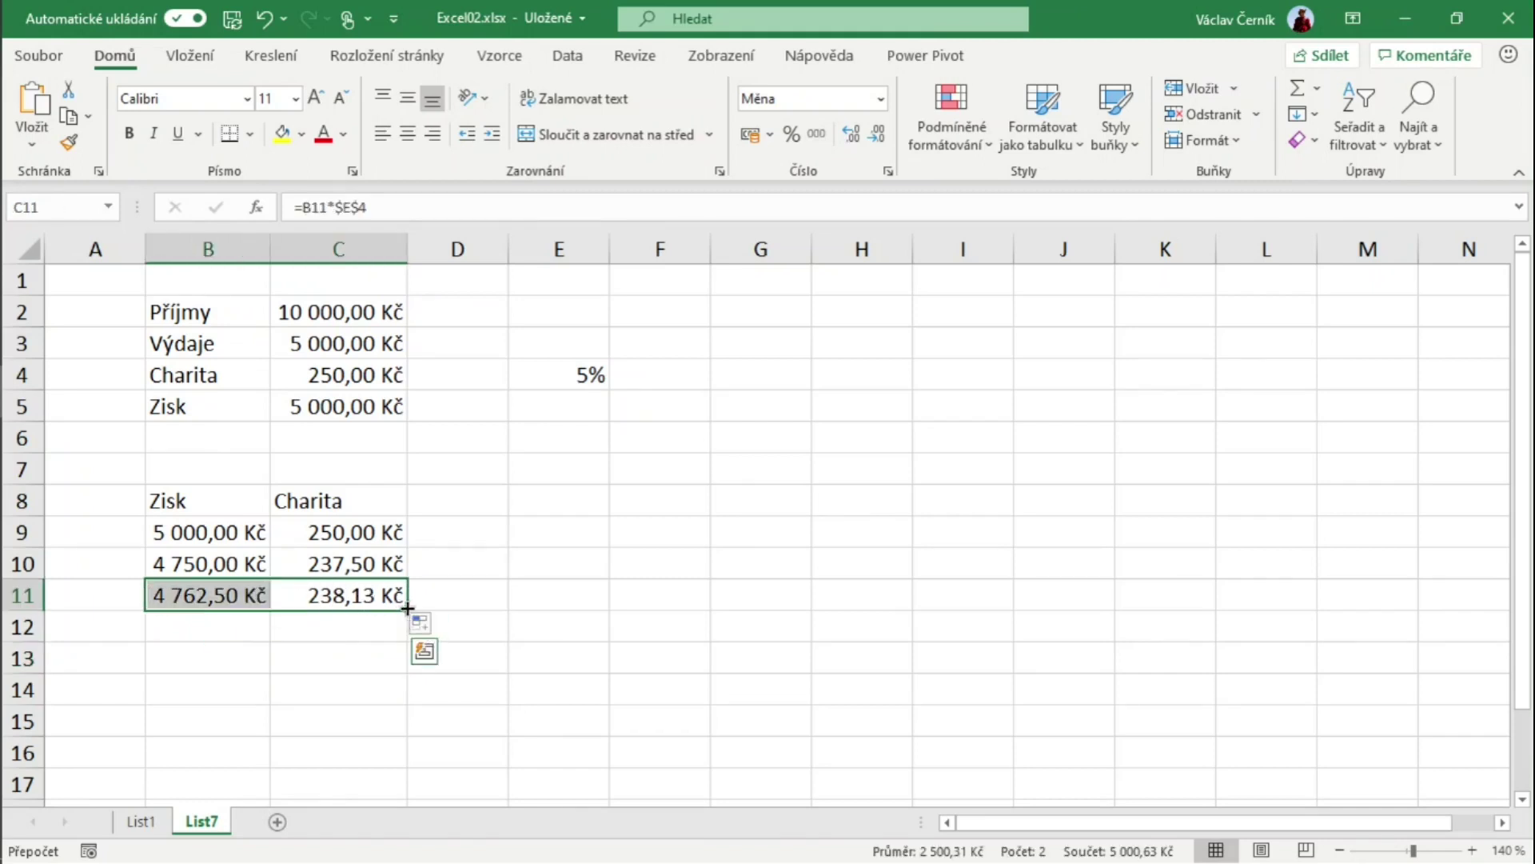
# Fill the row 11 Zisk and Charita formulas down to row 26
pyautogui.moveTo(406, 613); pyautogui.dragTo(406, 787)
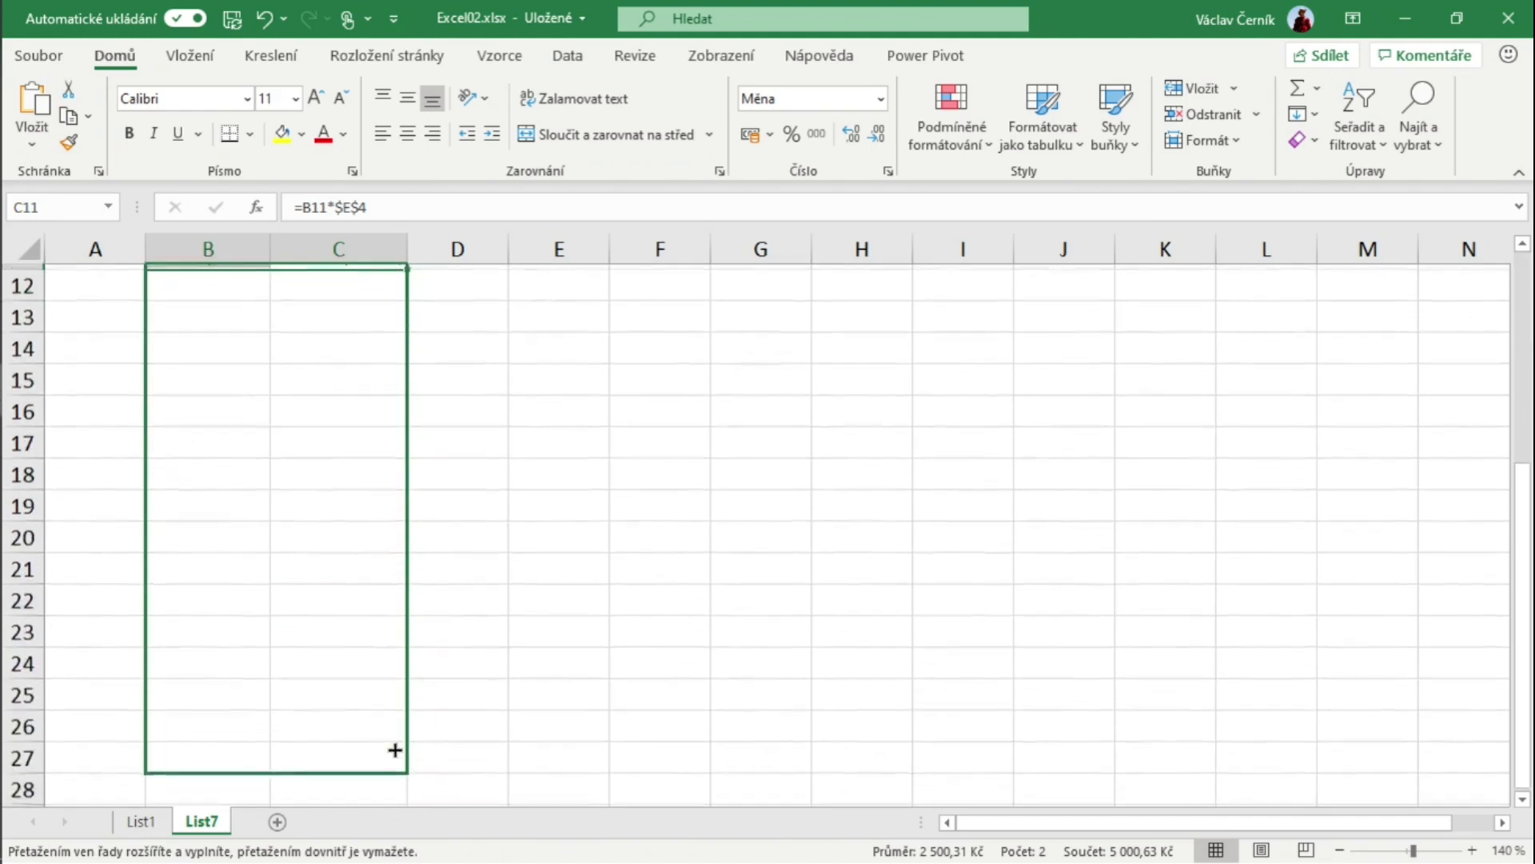
pyautogui.moveTo(396, 815); pyautogui.dragTo(394, 745)
pyautogui.scroll(2, 373, 693)
pyautogui.scroll(1, 373, 692)
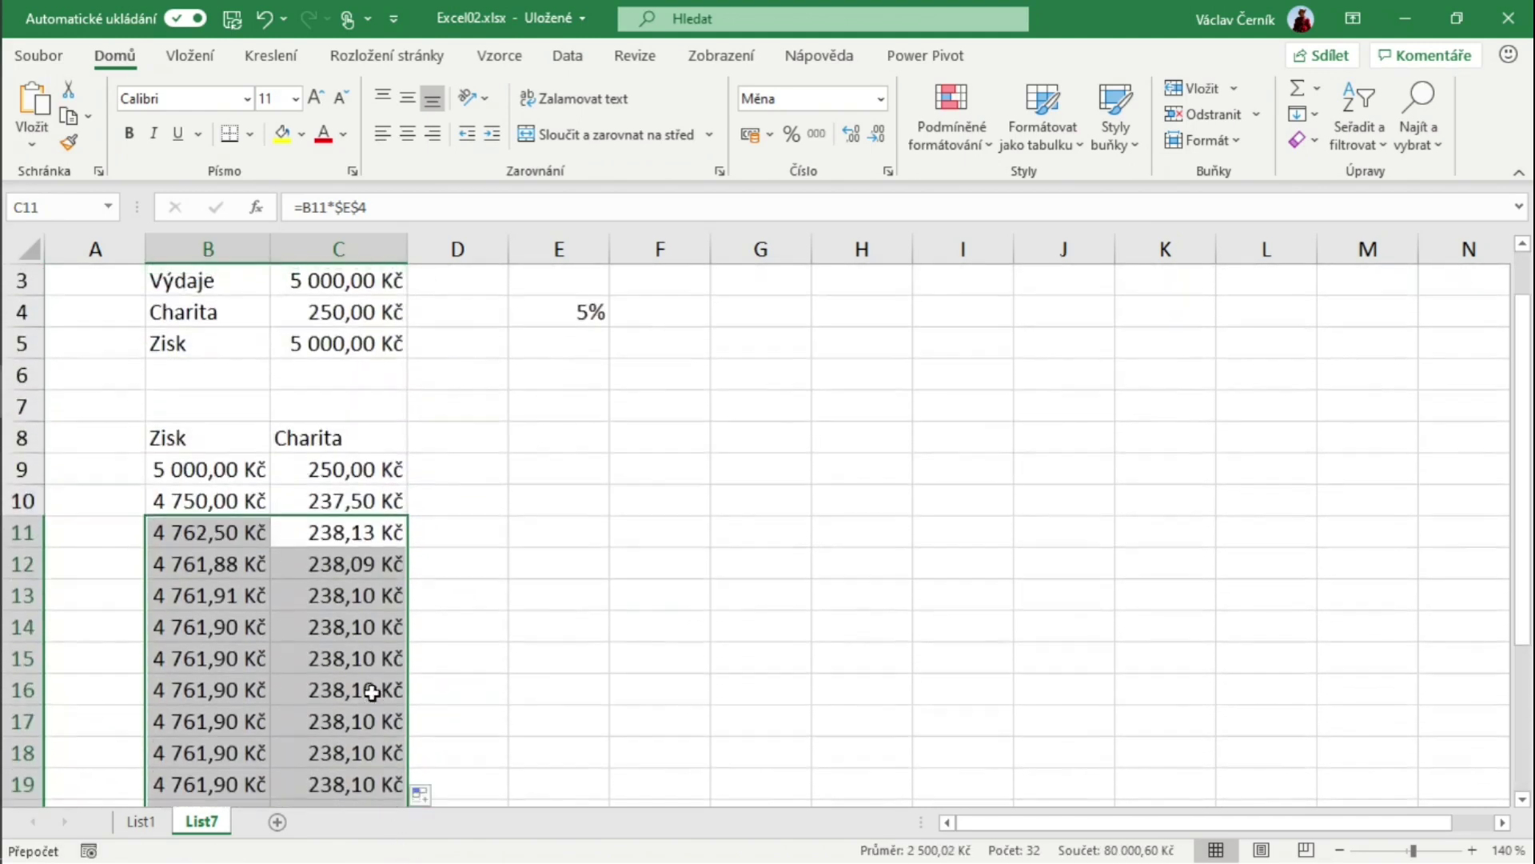
pyautogui.scroll(1, 373, 693)
pyautogui.click(357, 689)
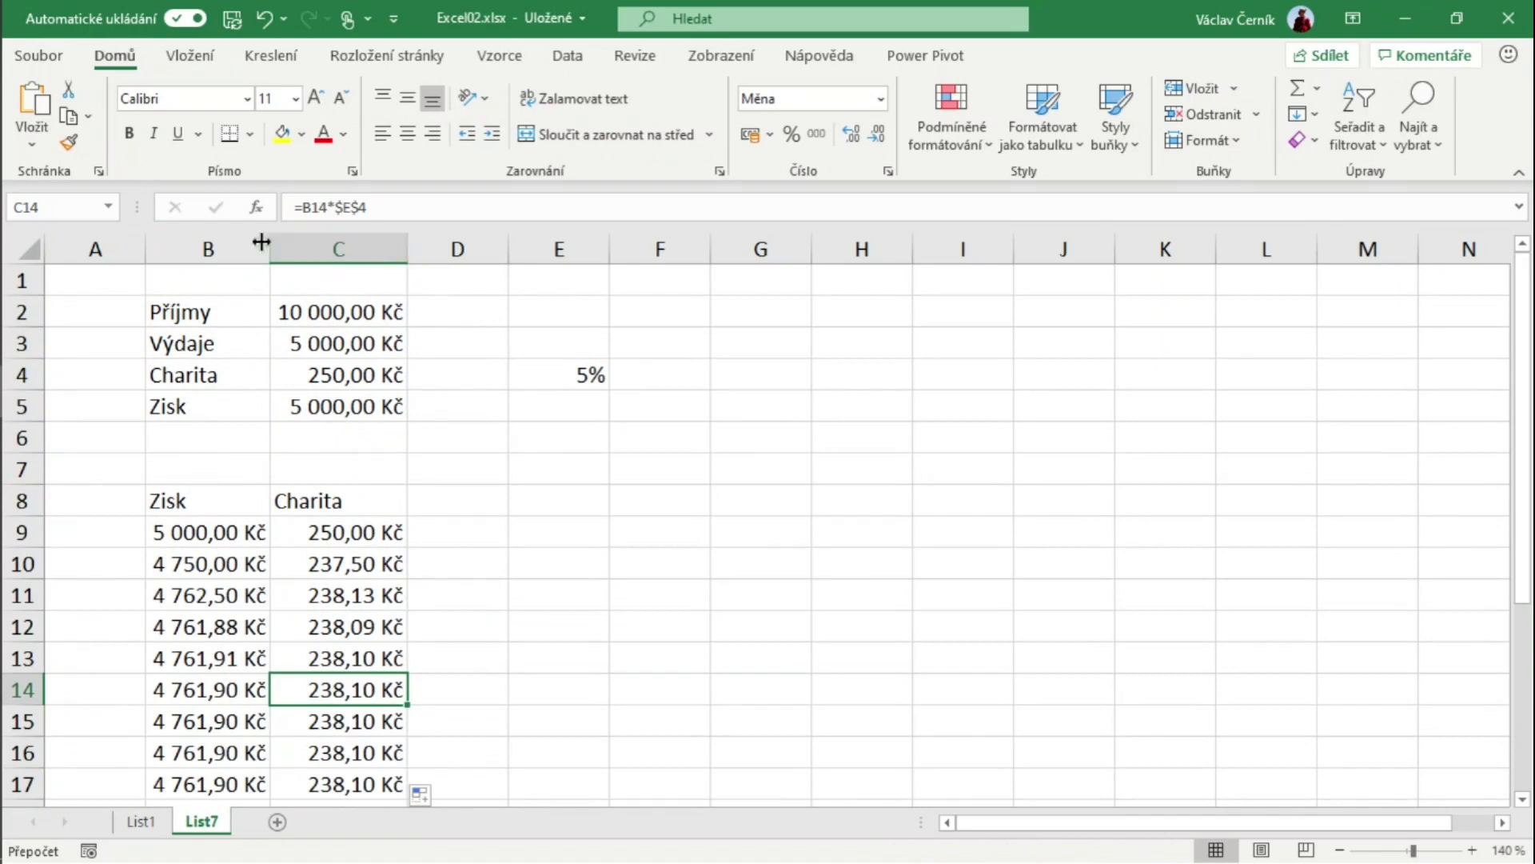
# Widen column B slightly and select the profit values B9:B20
pyautogui.moveTo(270, 241); pyautogui.dragTo(279, 241)
pyautogui.scroll(-2, 272, 568)
pyautogui.scroll(-1, 279, 584)
pyautogui.scroll(2, 279, 585)
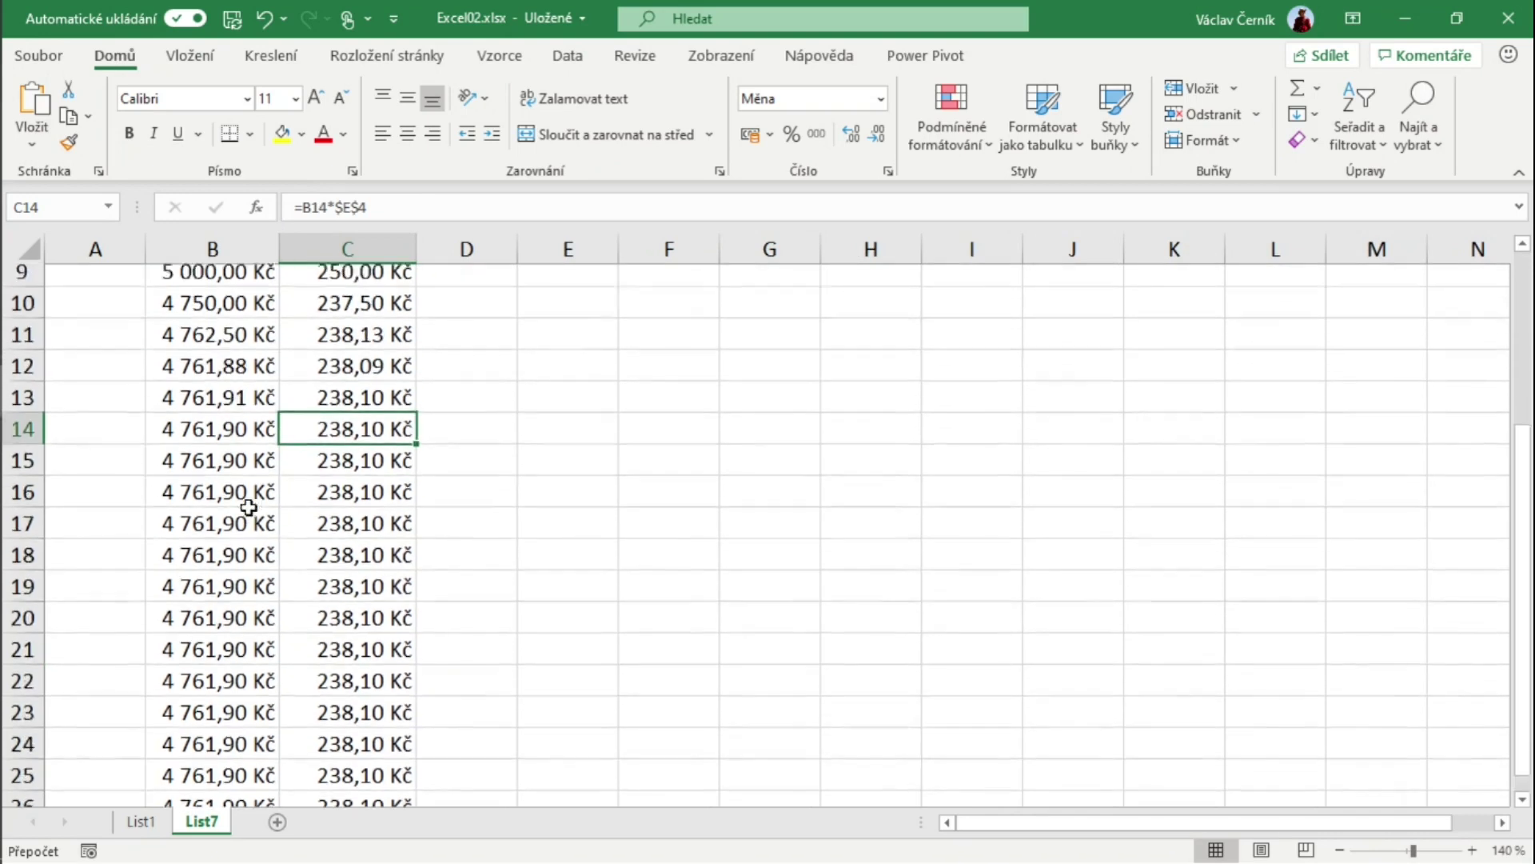
pyautogui.scroll(-3, 276, 588)
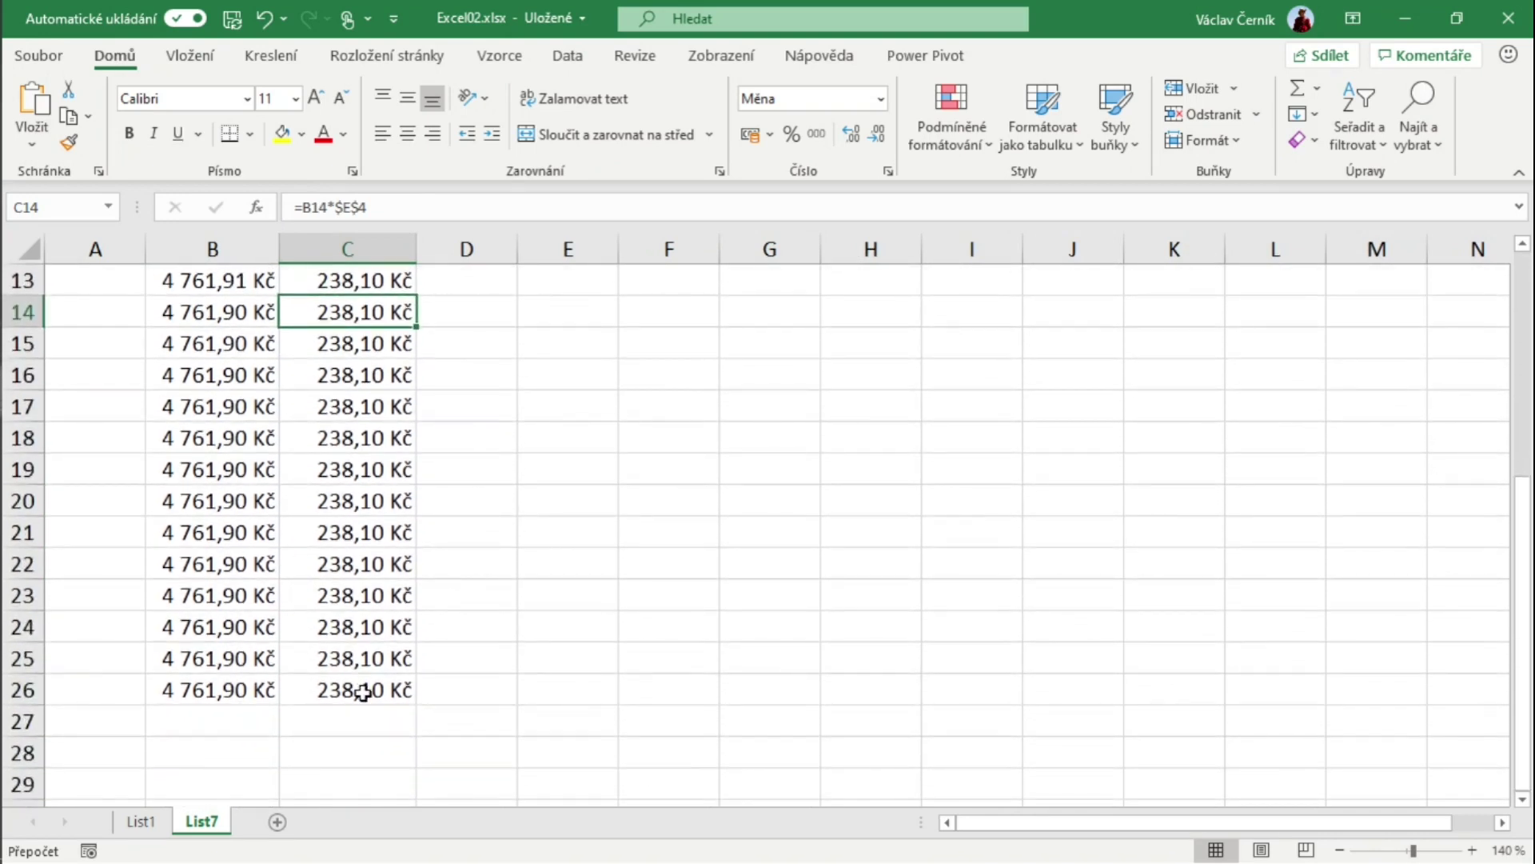
pyautogui.scroll(1, 363, 693)
pyautogui.scroll(1, 363, 693)
pyautogui.scroll(1, 363, 693)
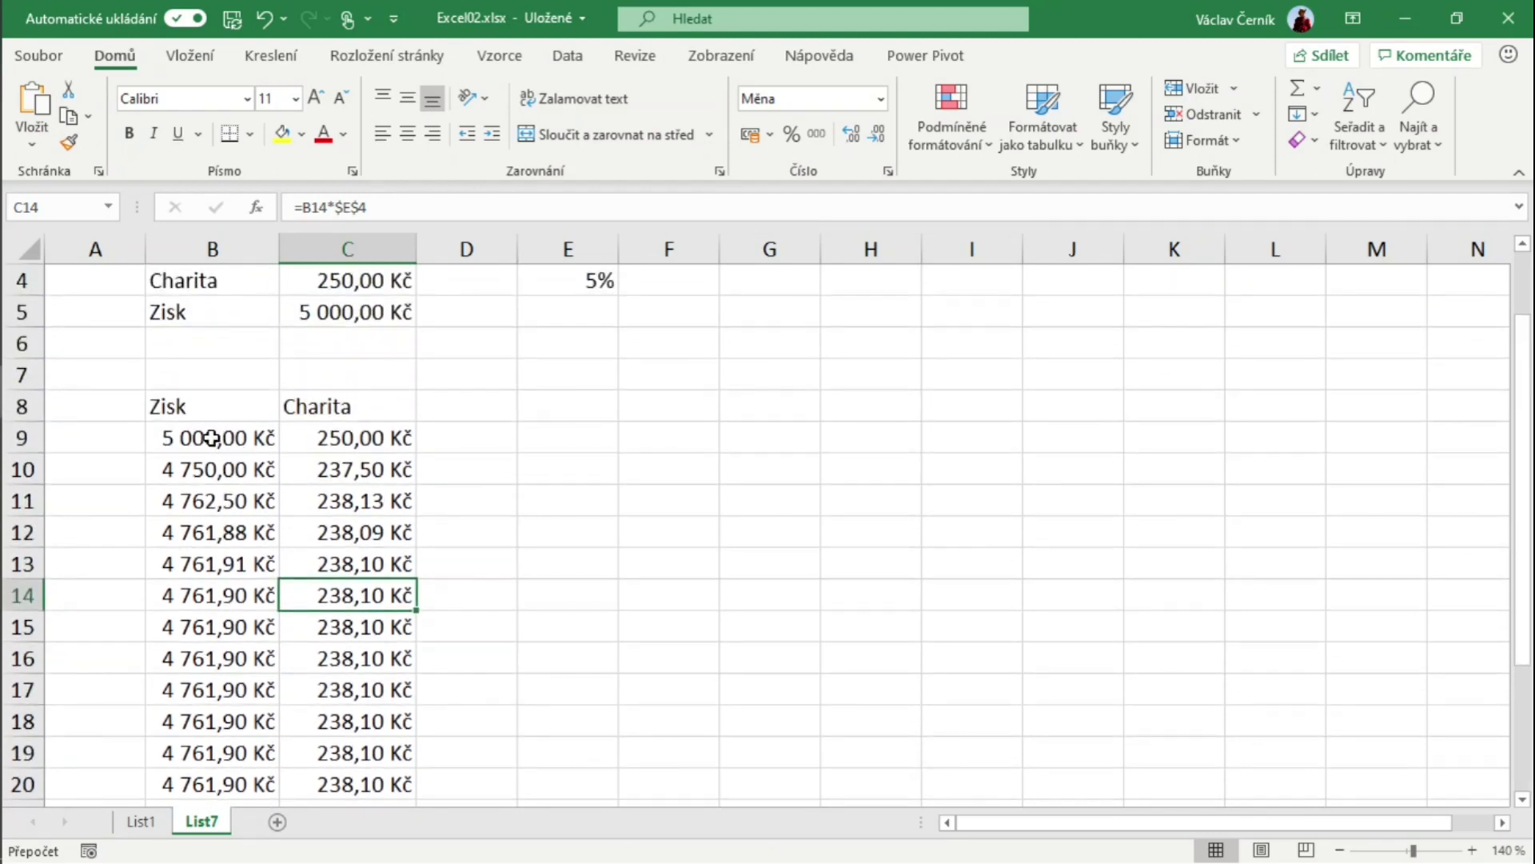
pyautogui.moveTo(211, 438); pyautogui.dragTo(392, 566)
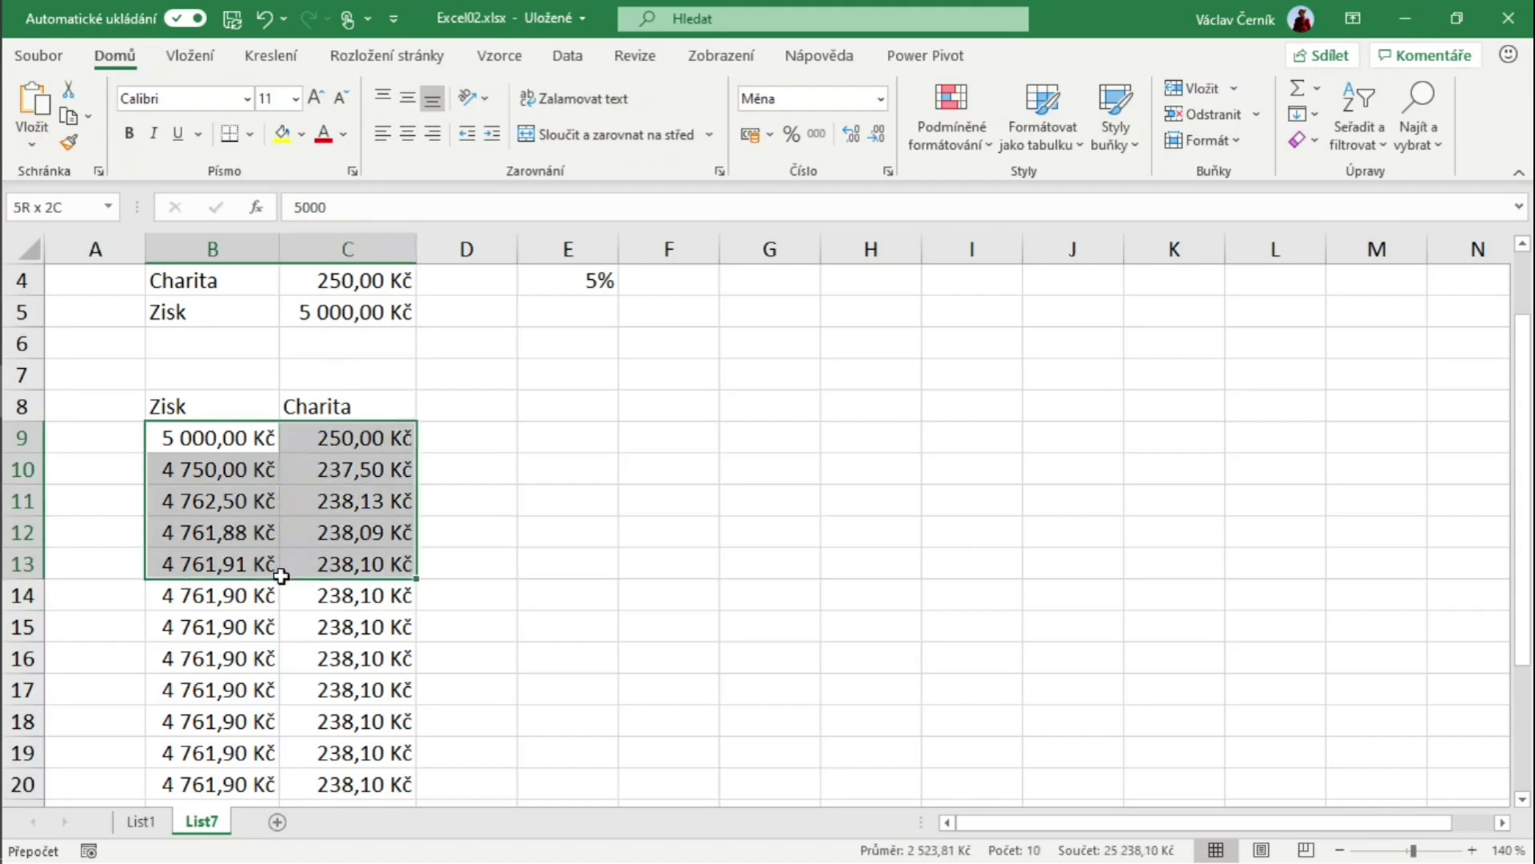
pyautogui.click(564, 564)
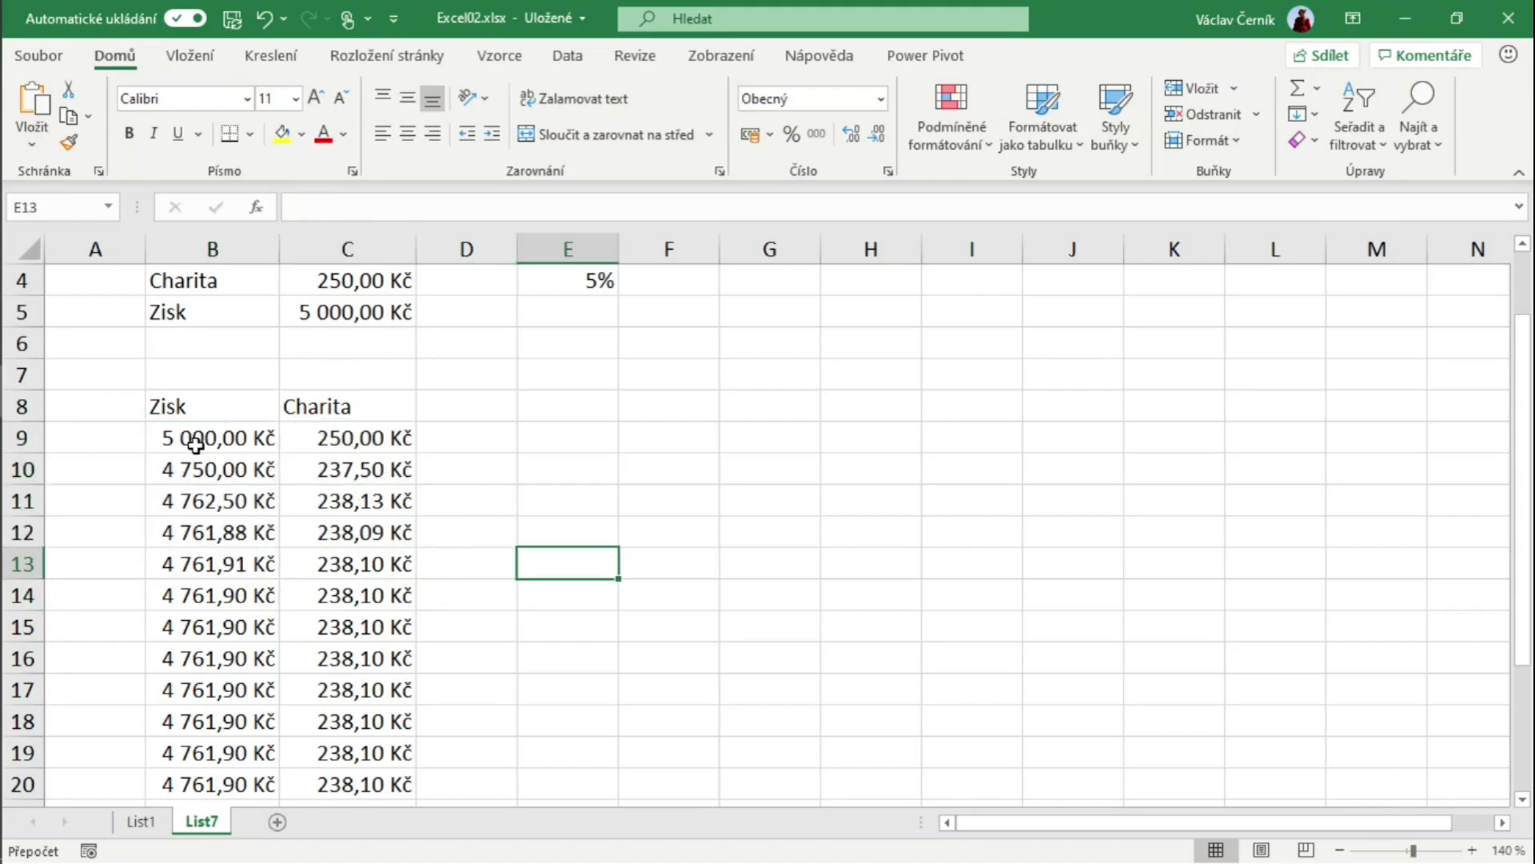
pyautogui.moveTo(230, 437); pyautogui.dragTo(215, 786)
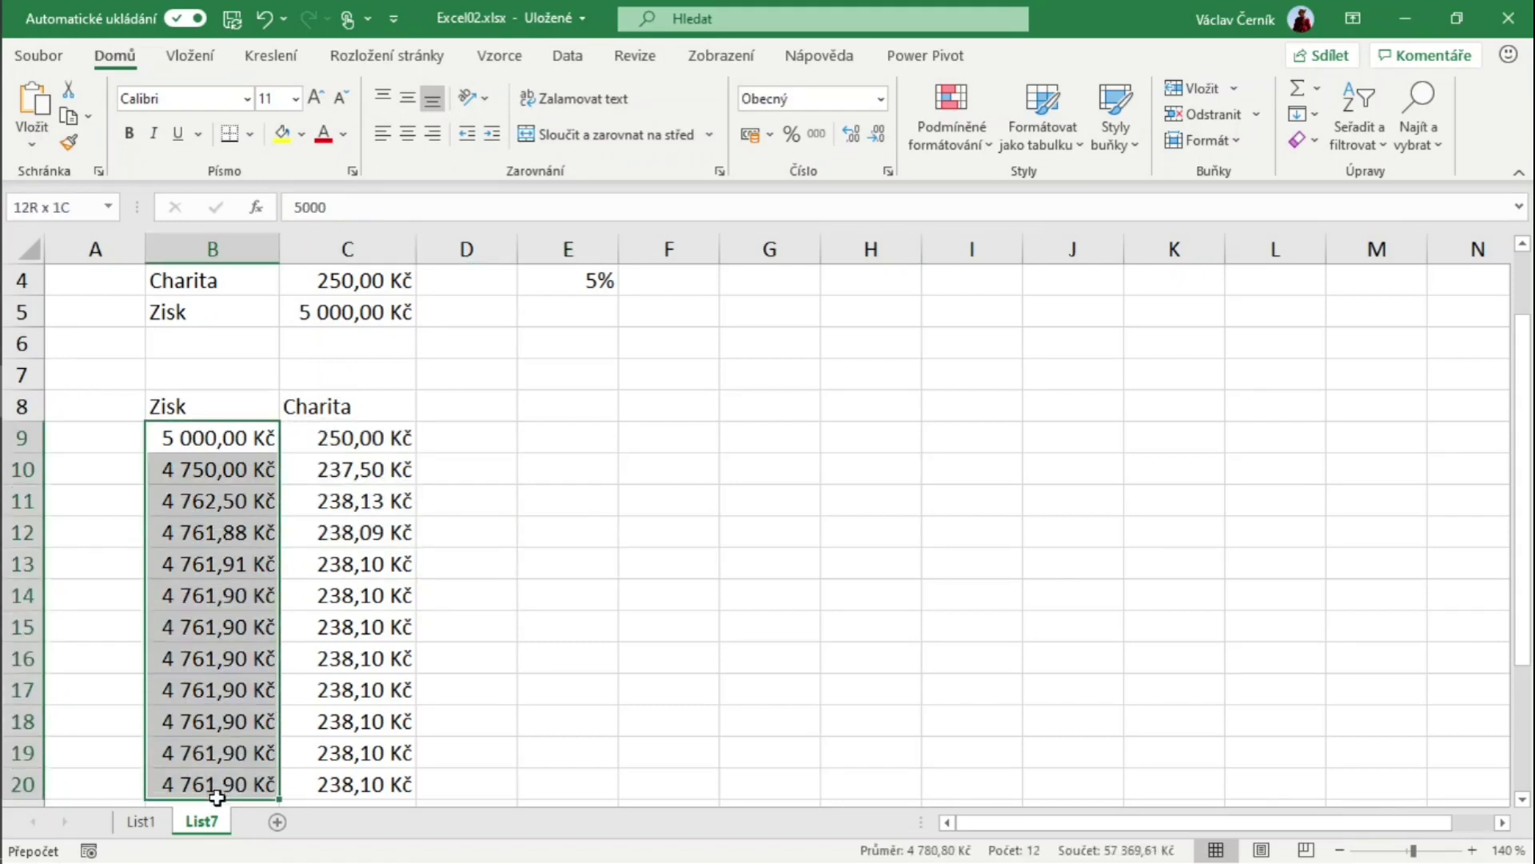
# Insert a line chart of the profit values and place it right of the table
pyautogui.click(182, 58)
pyautogui.click(640, 100)
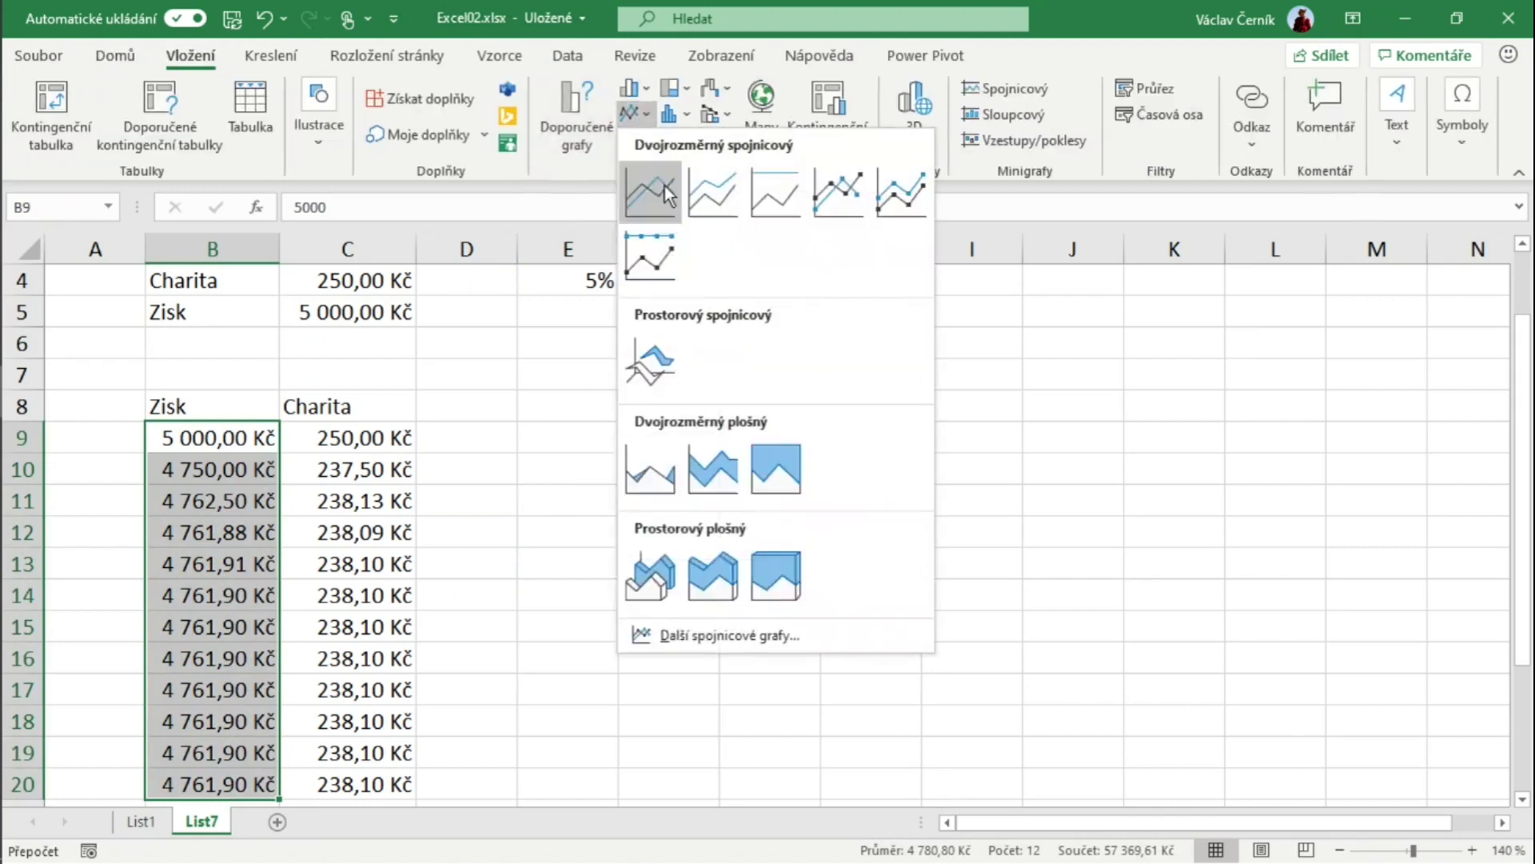
pyautogui.click(668, 192)
pyautogui.moveTo(631, 335); pyautogui.dragTo(844, 296)
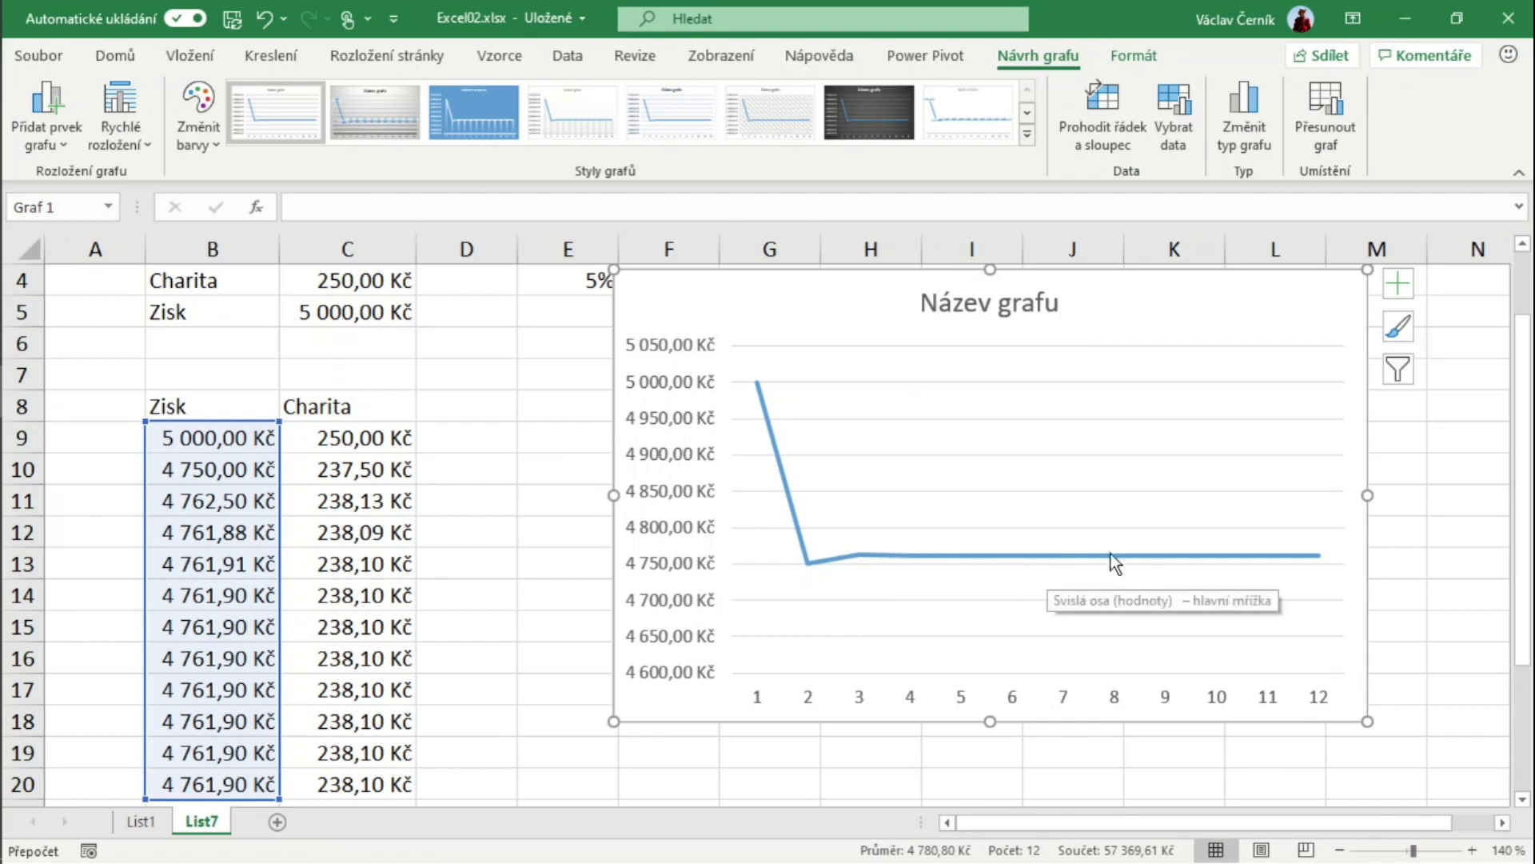
# Delete the convergence line chart
pyautogui.click(1389, 568)
pyautogui.click(1262, 318)
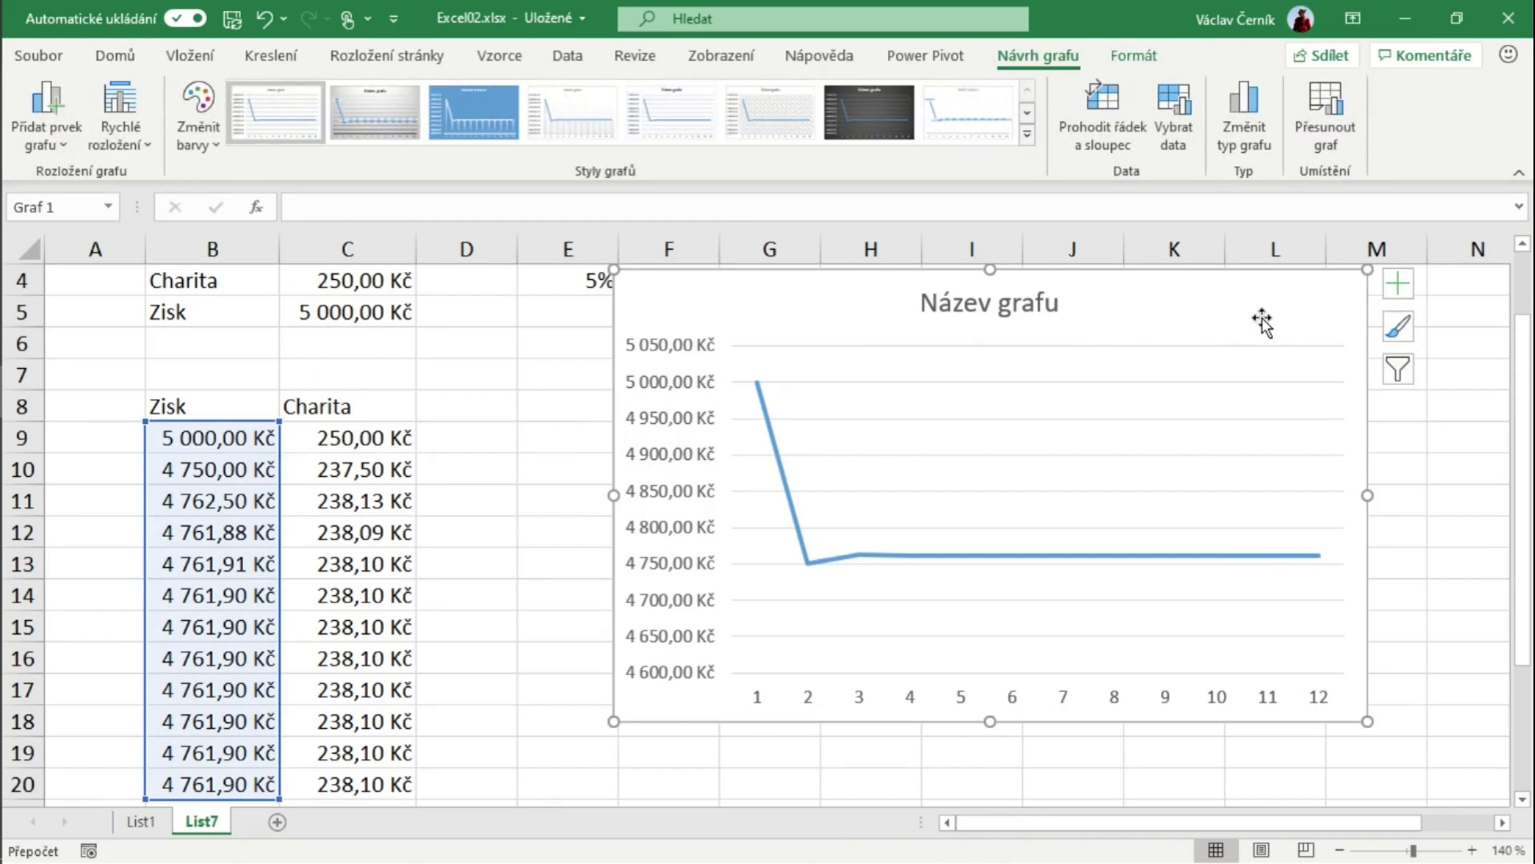
pyautogui.press('Delete')
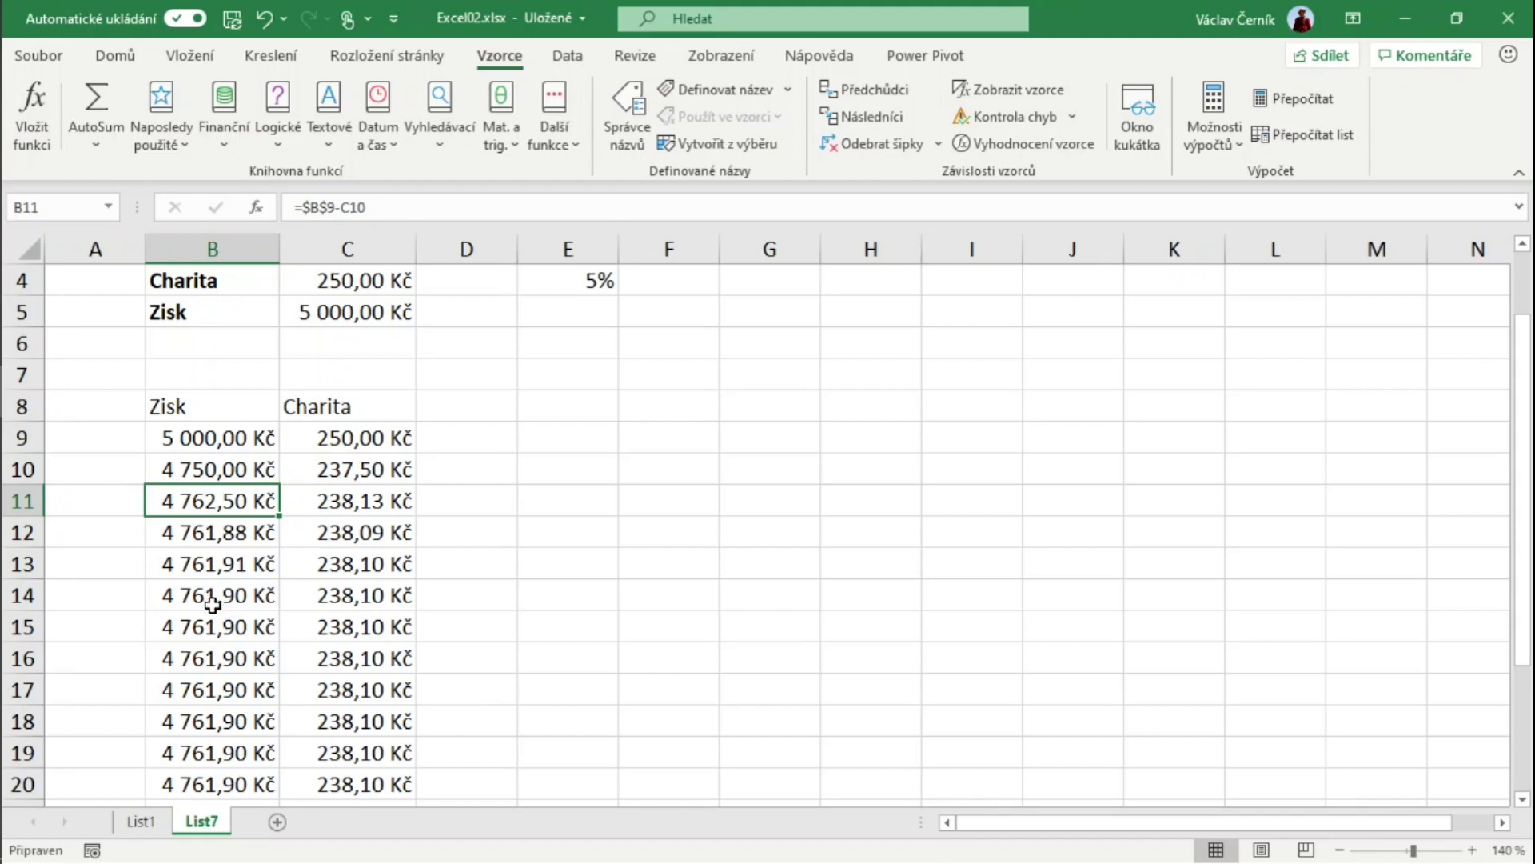
# Review the Příjmy and Výdaje values in C2 and C3
pyautogui.click(420, 632)
pyautogui.scroll(1, 415, 639)
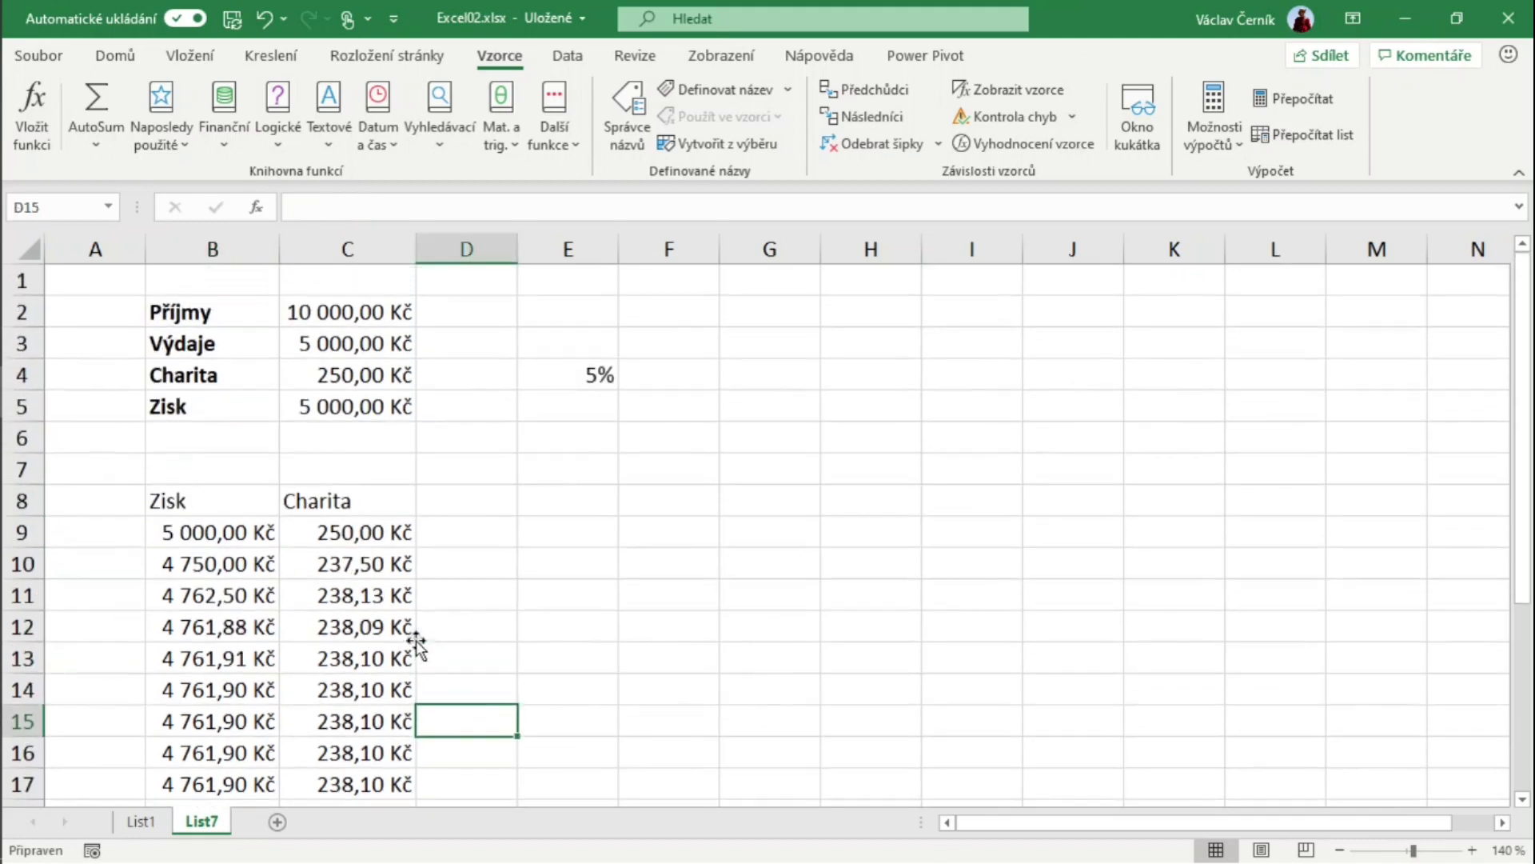
pyautogui.click(326, 313)
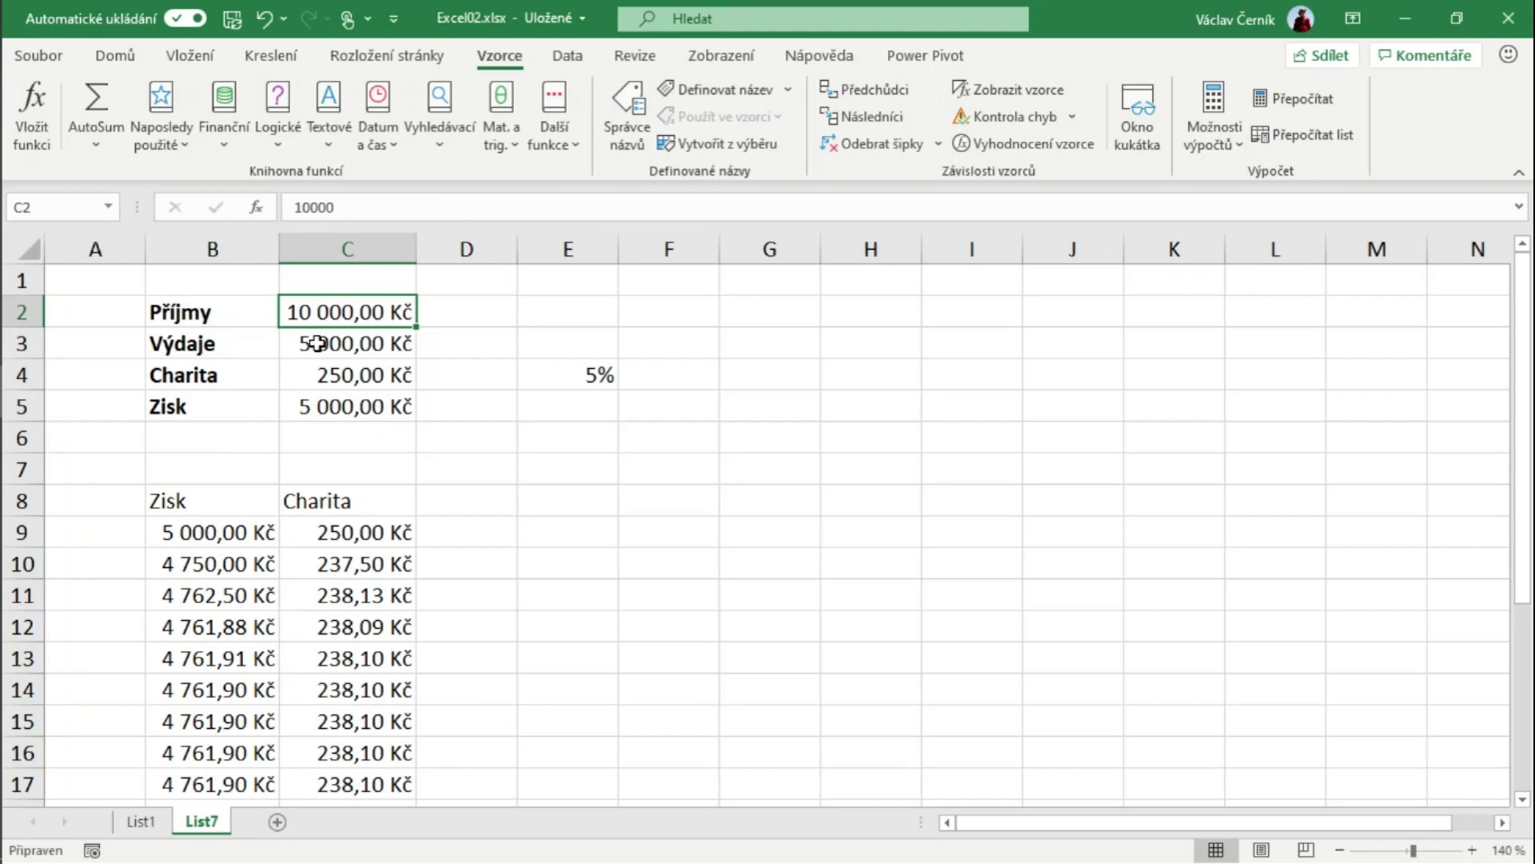
pyautogui.click(317, 343)
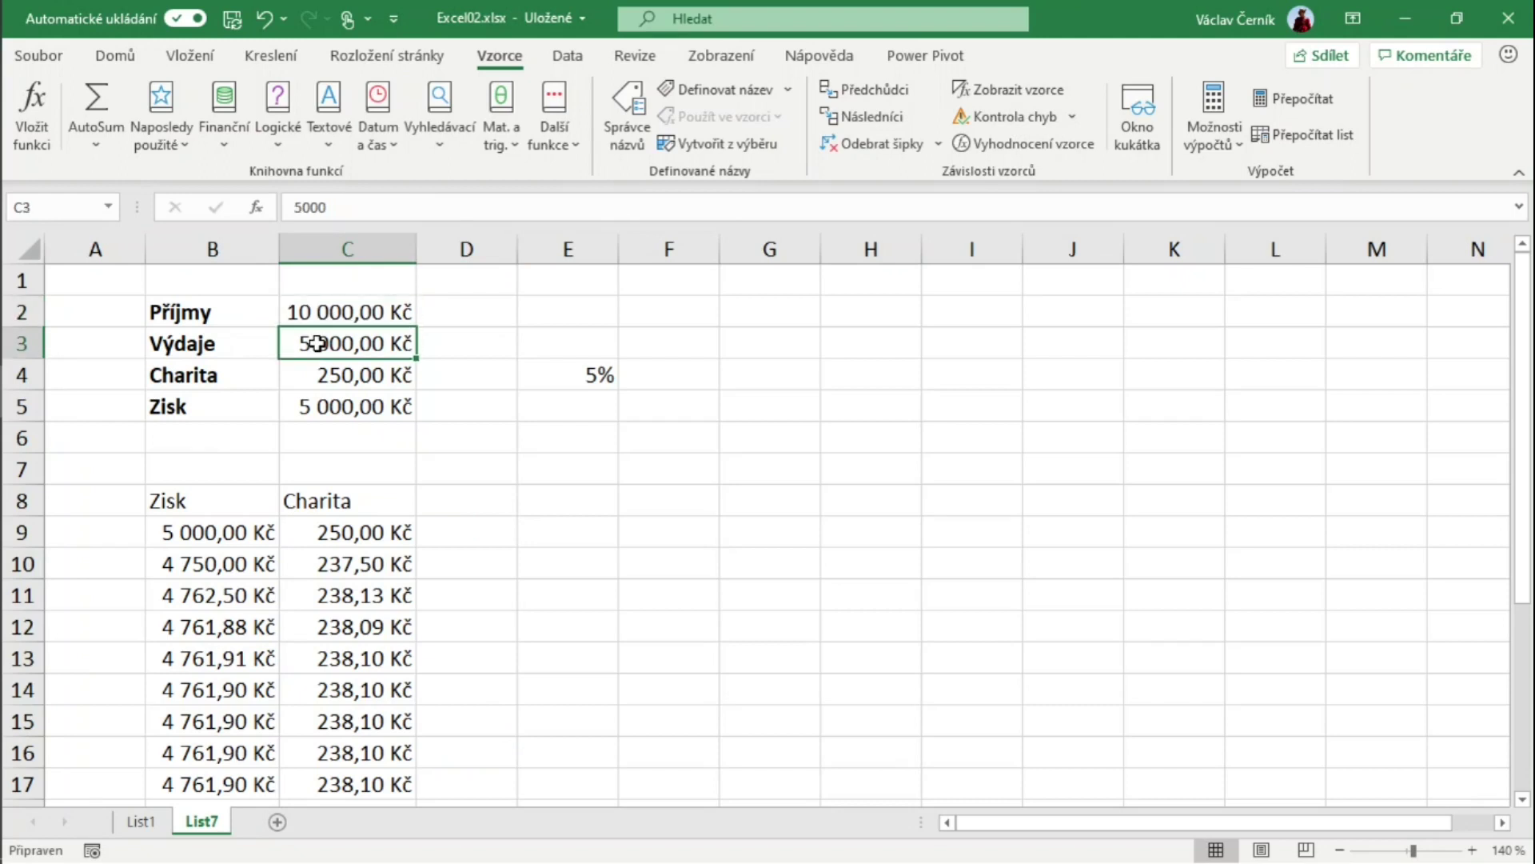
# Change Zisk in C5 to =C2-C3-C4 and recalculate twice, giving 4 761,90 Kč
pyautogui.click(324, 405)
pyautogui.click(345, 208)
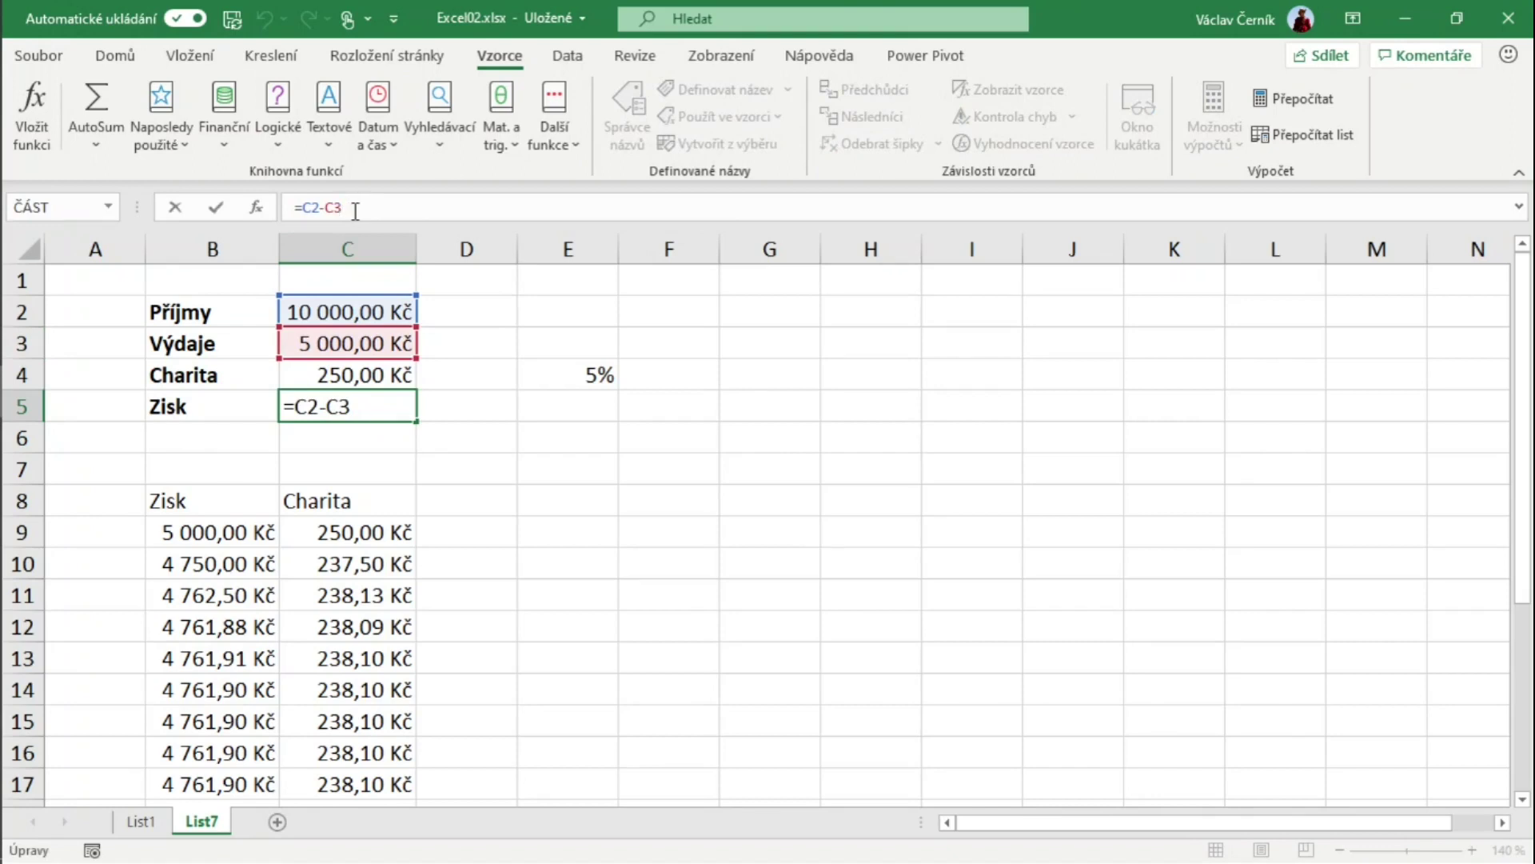
pyautogui.write('-')
pyautogui.click(381, 373)
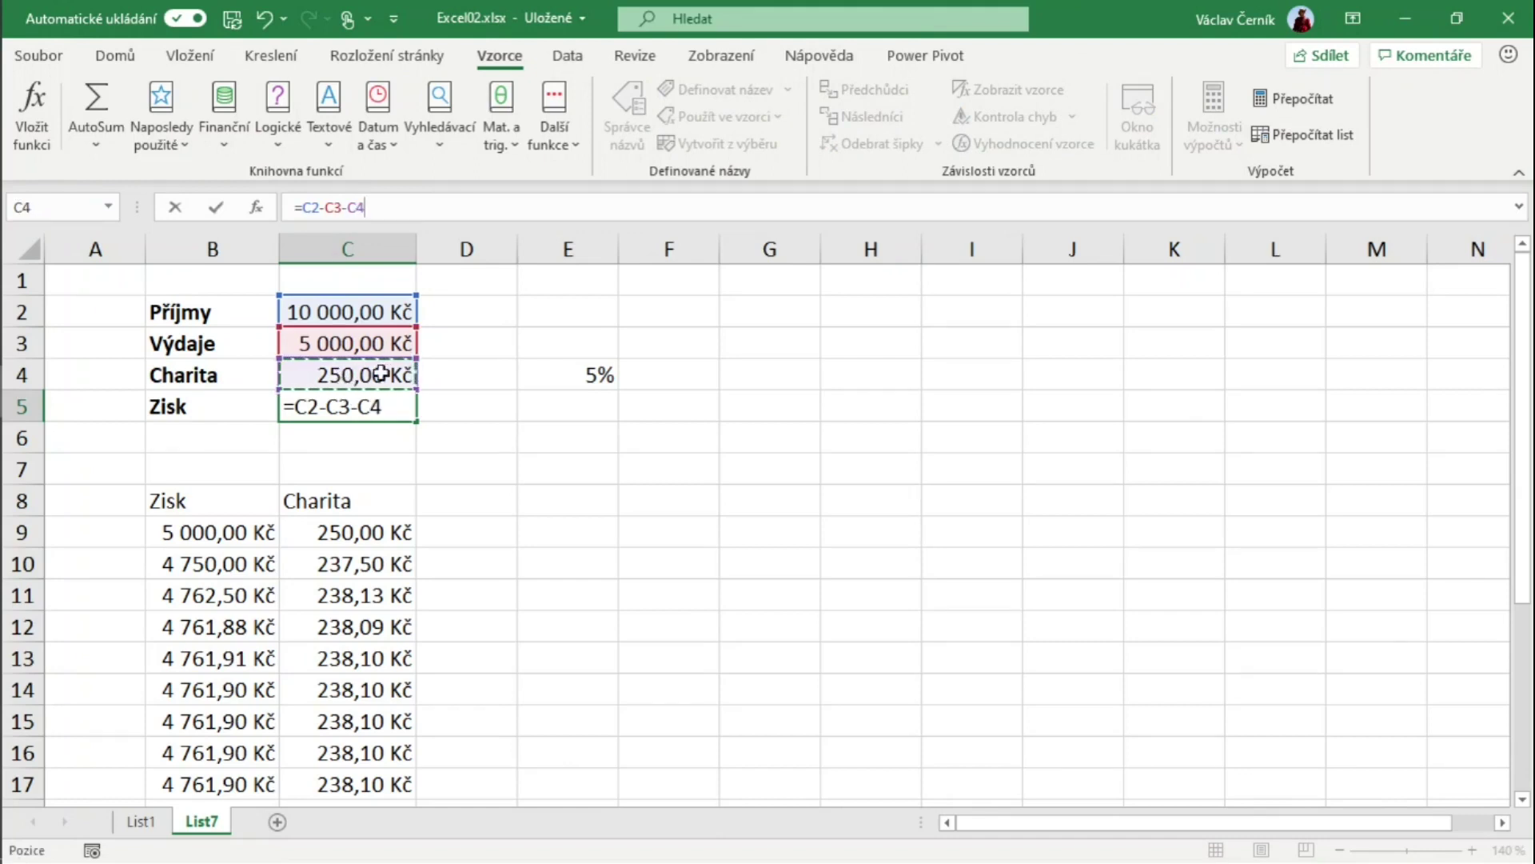
pyautogui.press('Return')
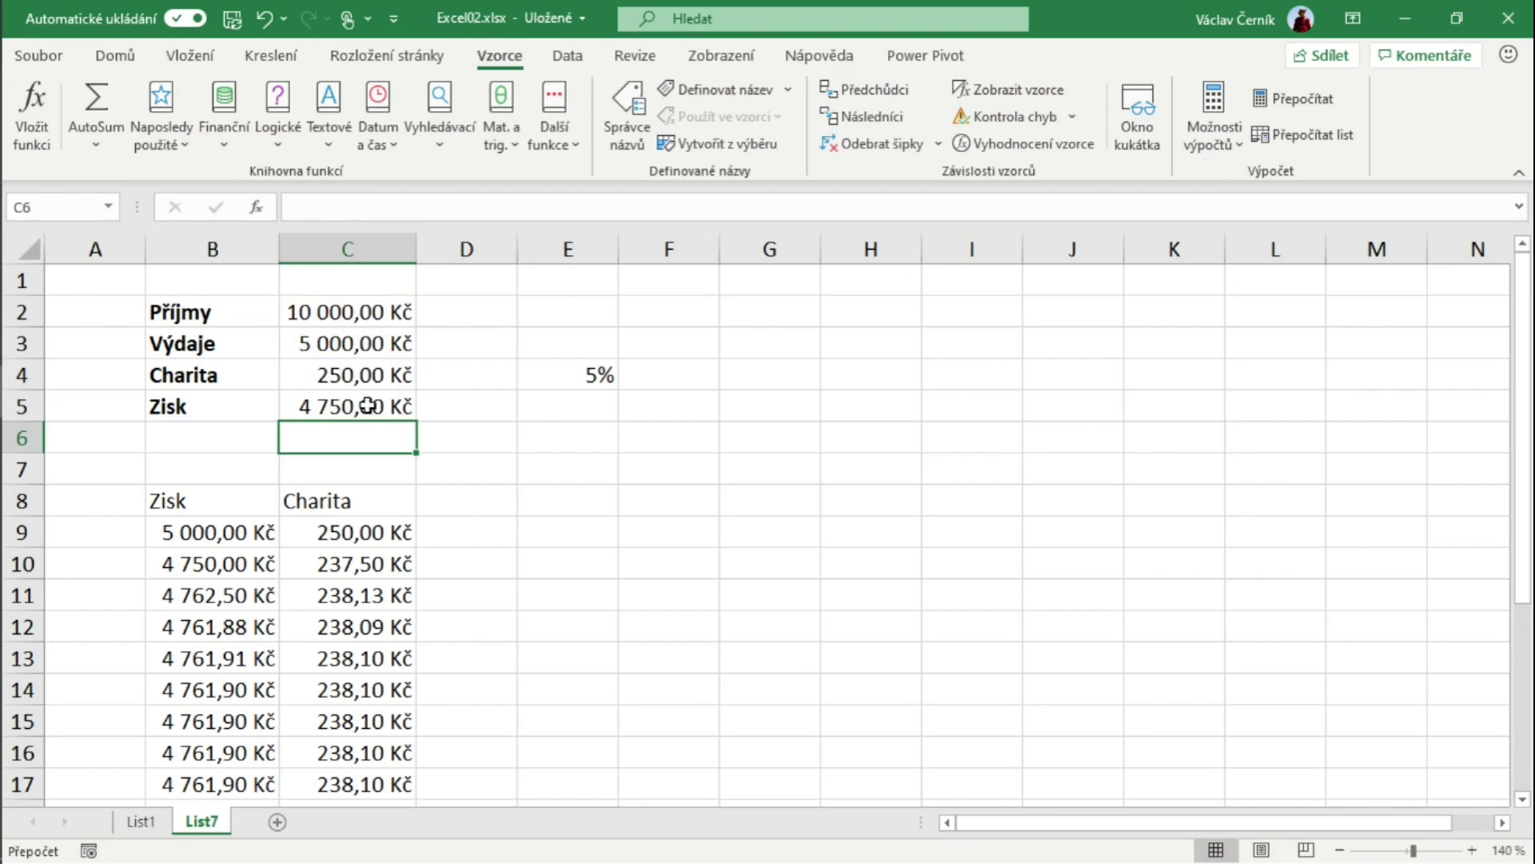
pyautogui.click(1317, 98)
pyautogui.click(1318, 97)
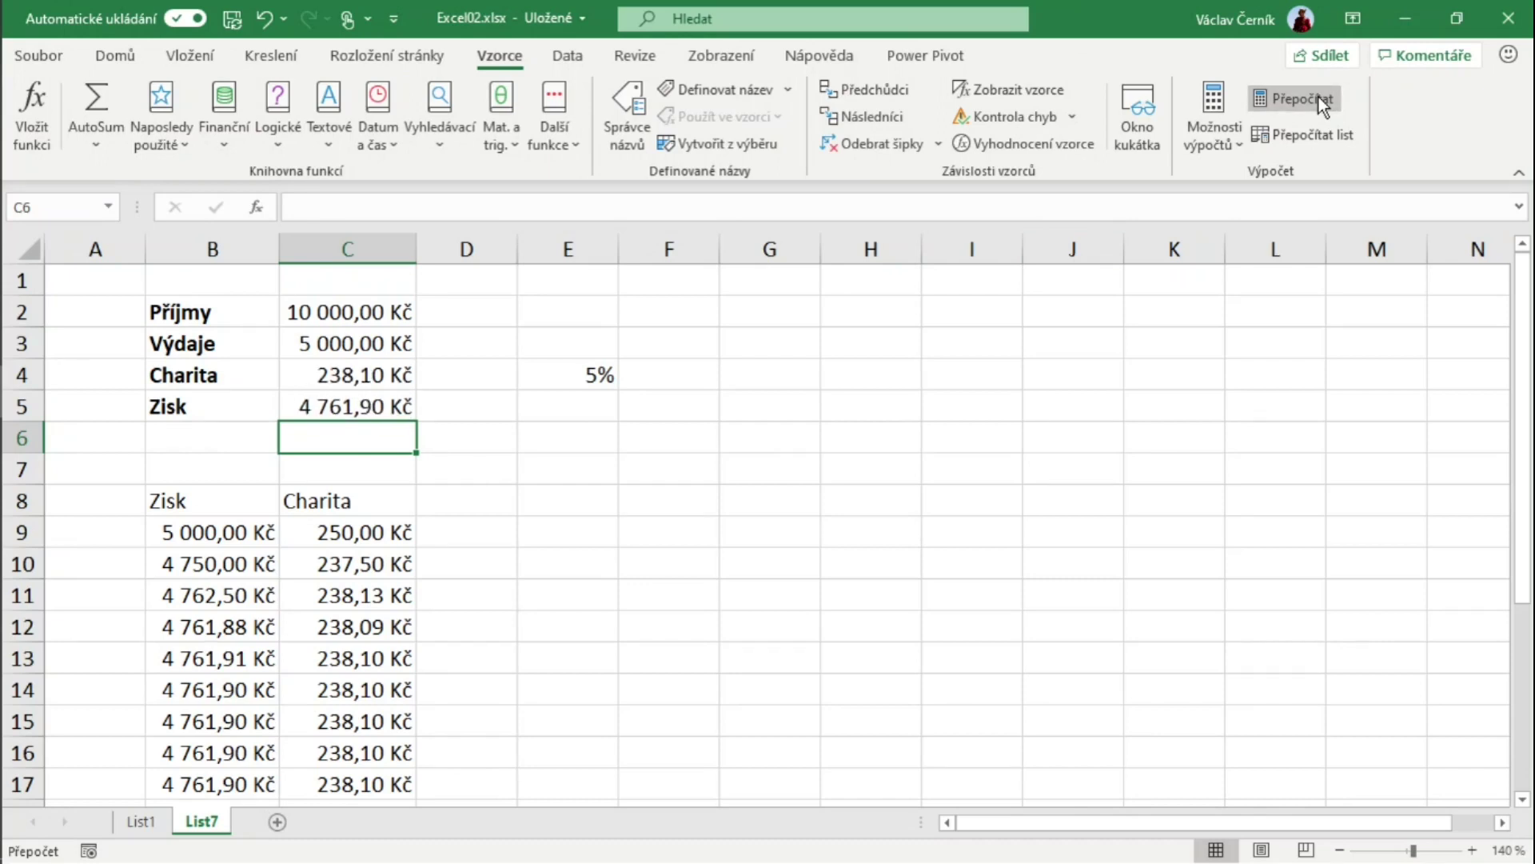
# Review the formula calculation settings in Excel Options
pyautogui.click(36, 58)
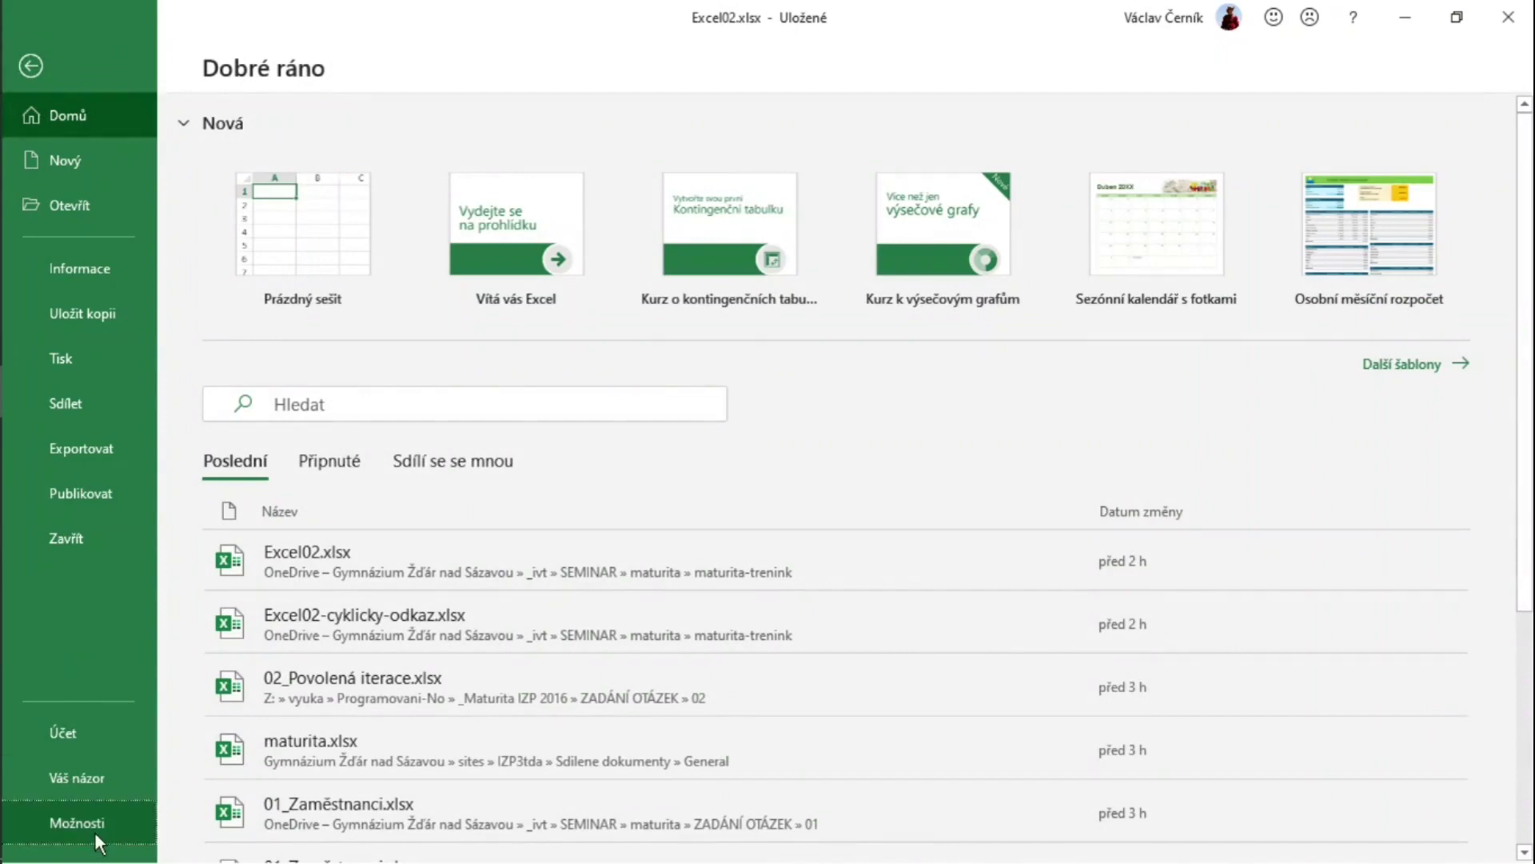
pyautogui.click(94, 832)
pyautogui.click(315, 138)
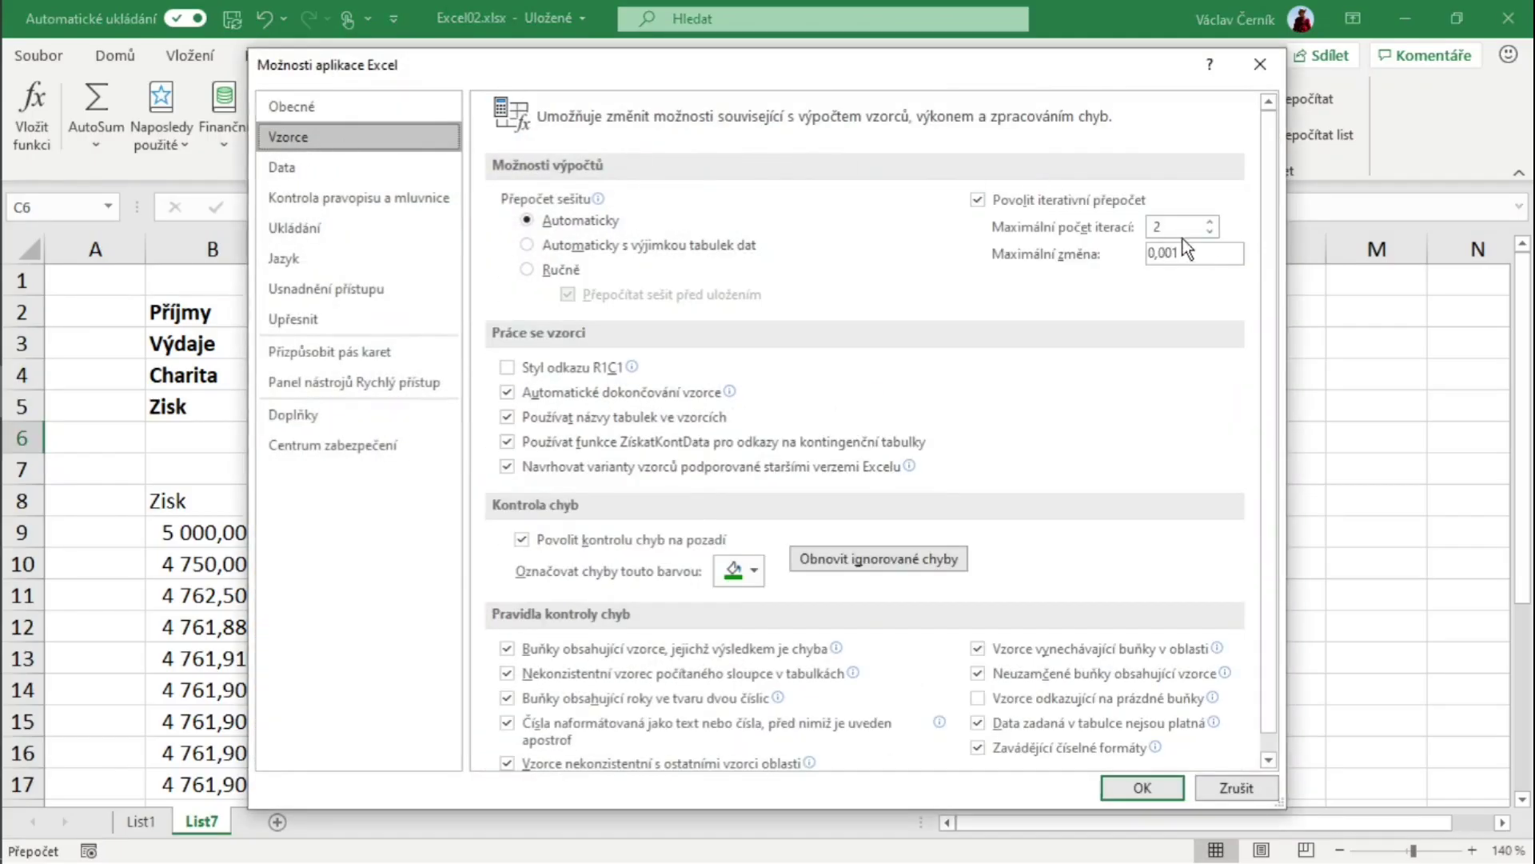
pyautogui.click(1145, 790)
# Re-enter the circular Zisk formula =C2-C3-C4 in C5 and recalculate once, giving Charita 238,13 Kč
pyautogui.click(324, 400)
pyautogui.click(397, 207)
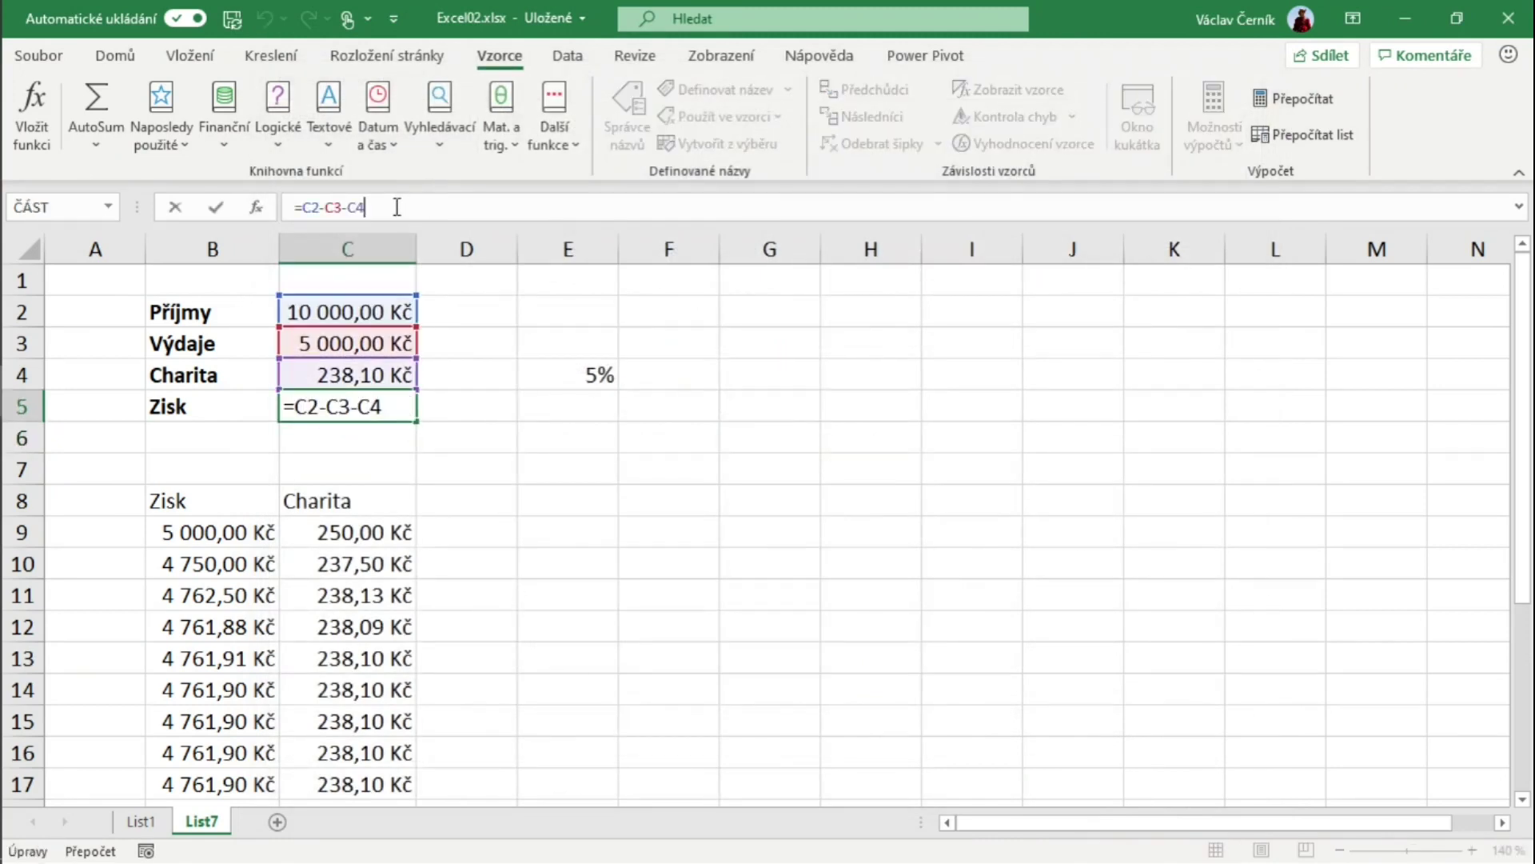
pyautogui.press('BackSpace')
pyautogui.press('BackSpace')
pyautogui.press('Return')
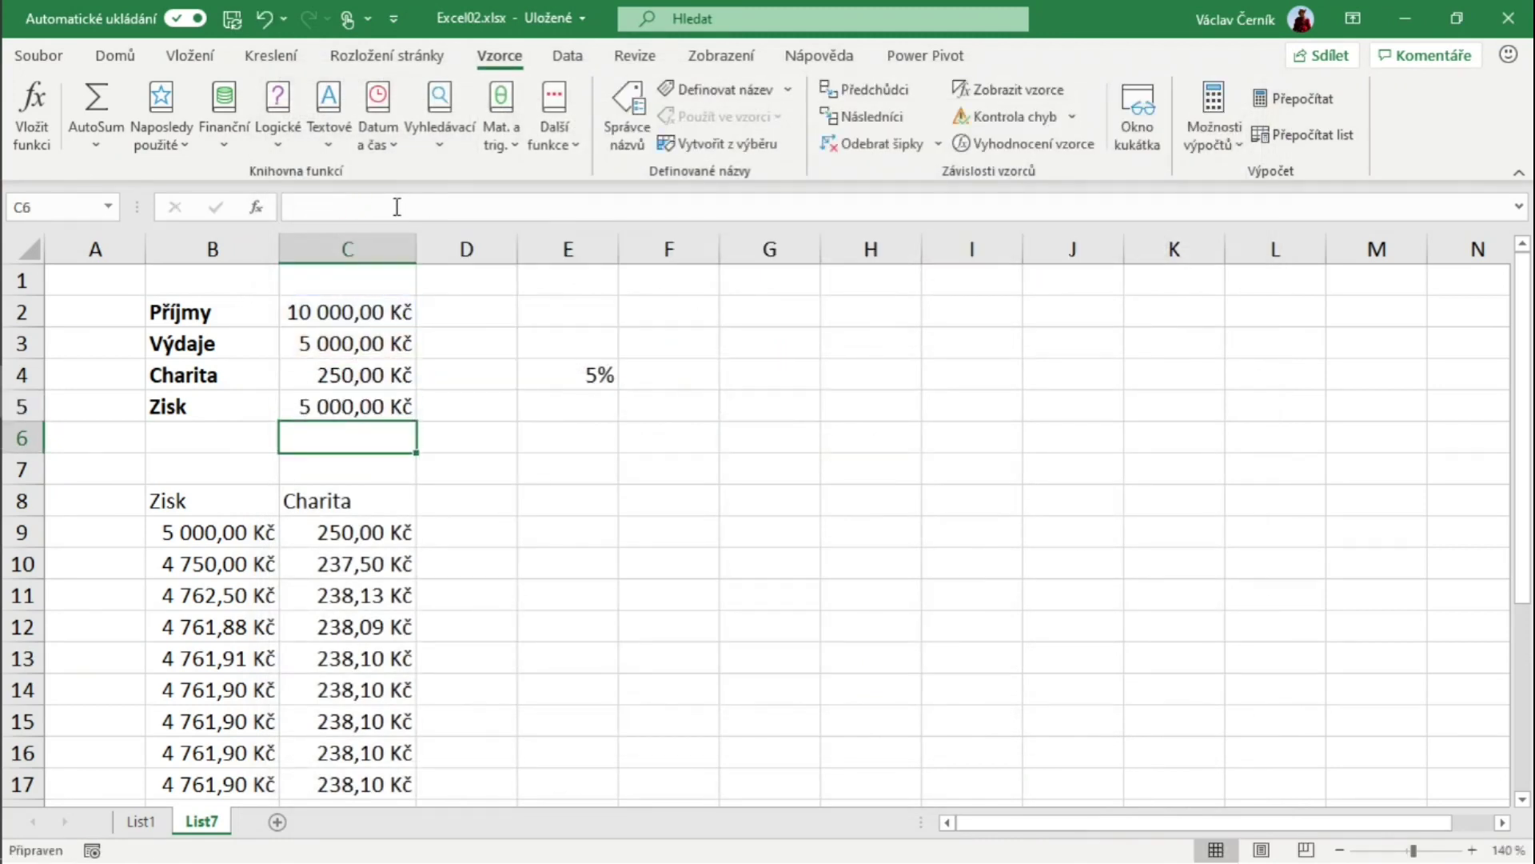
pyautogui.click(366, 410)
pyautogui.click(366, 209)
pyautogui.write('-')
pyautogui.click(404, 372)
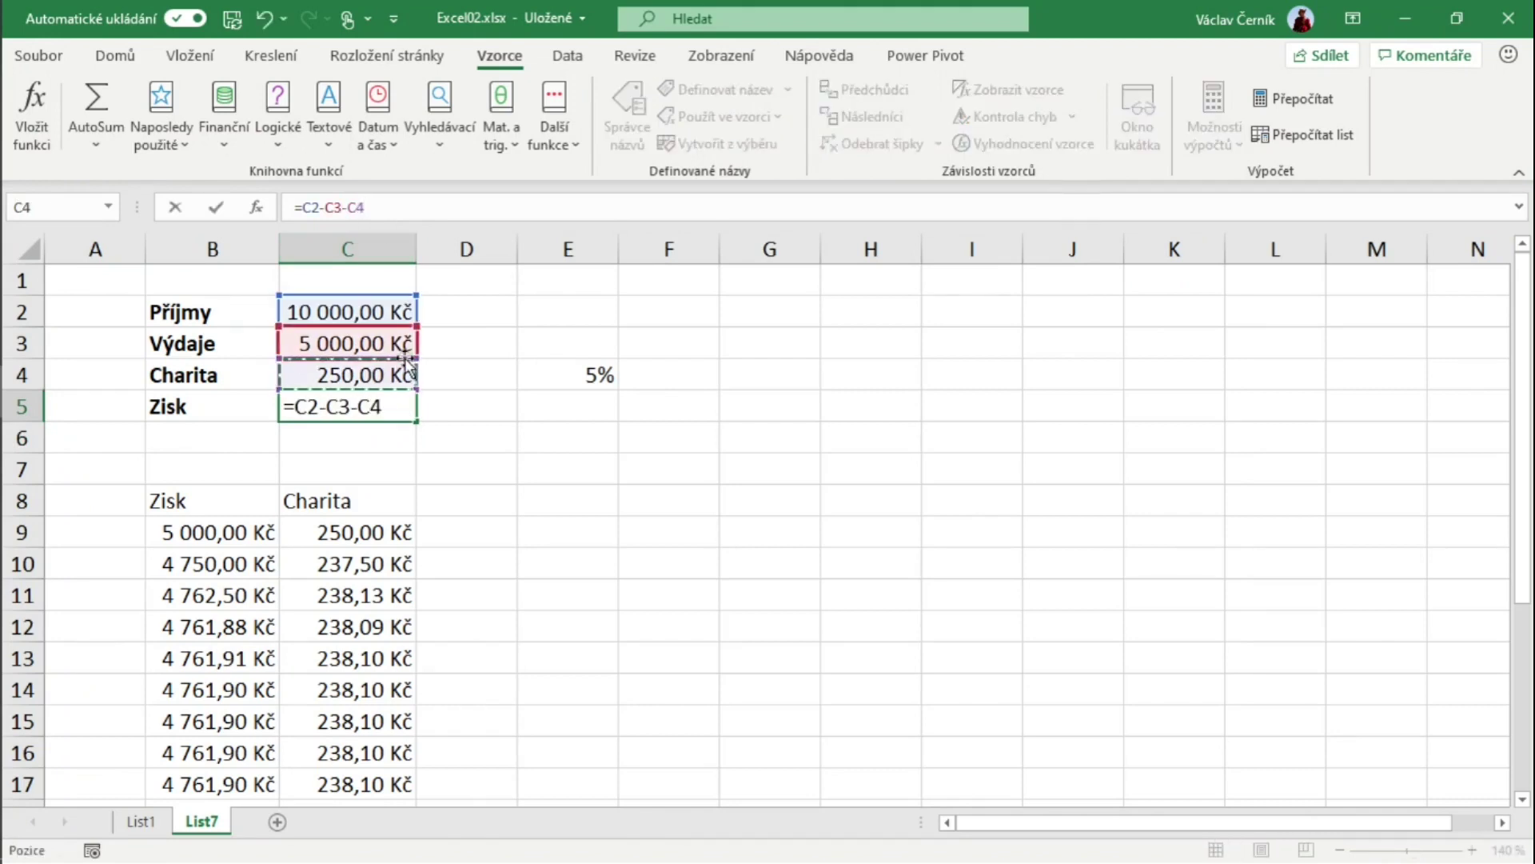
pyautogui.press('Return')
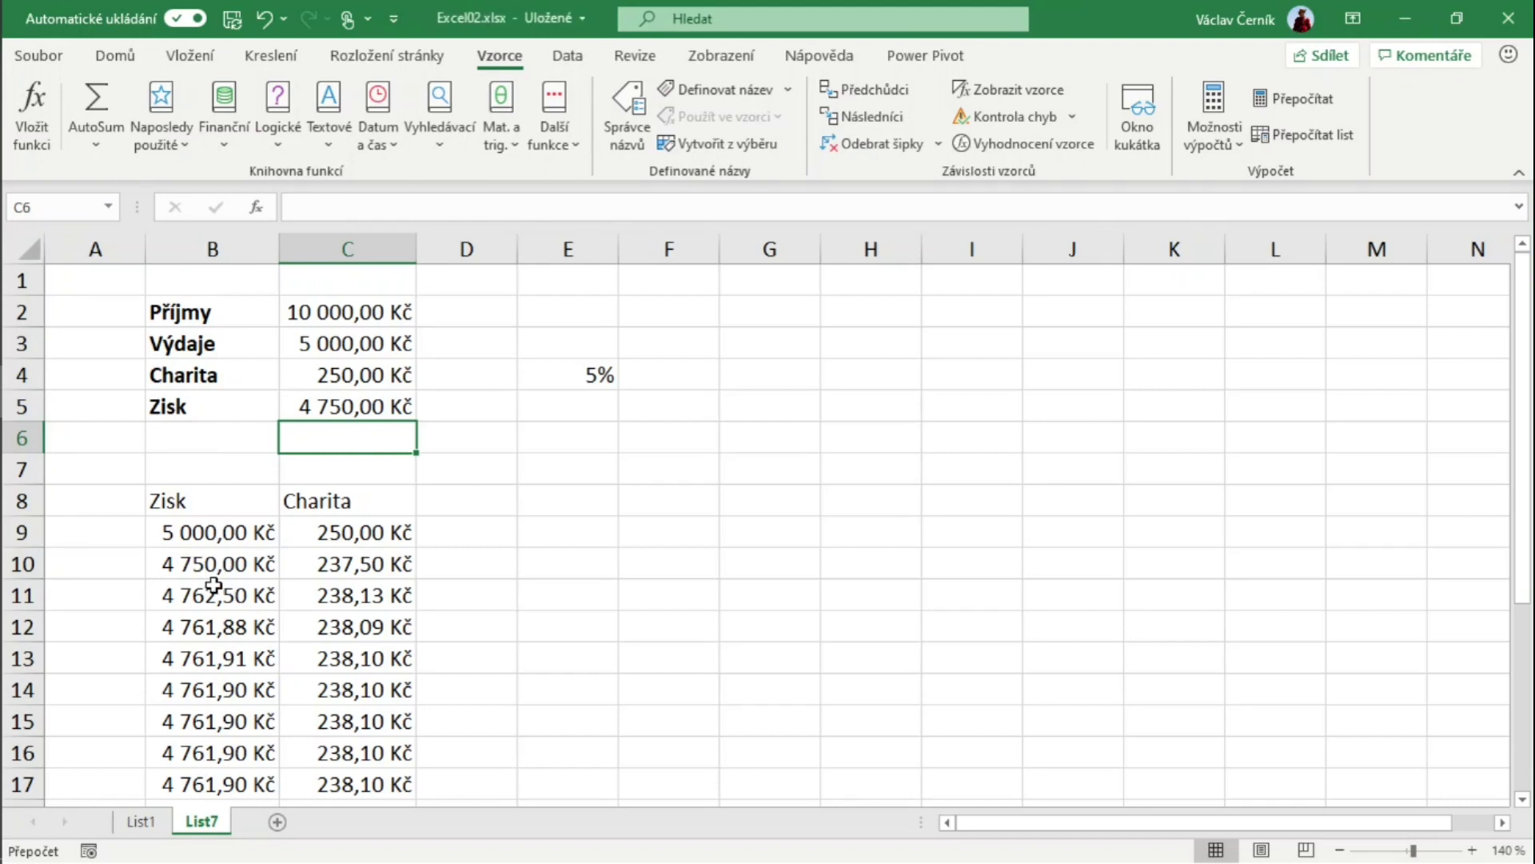
pyautogui.click(1283, 97)
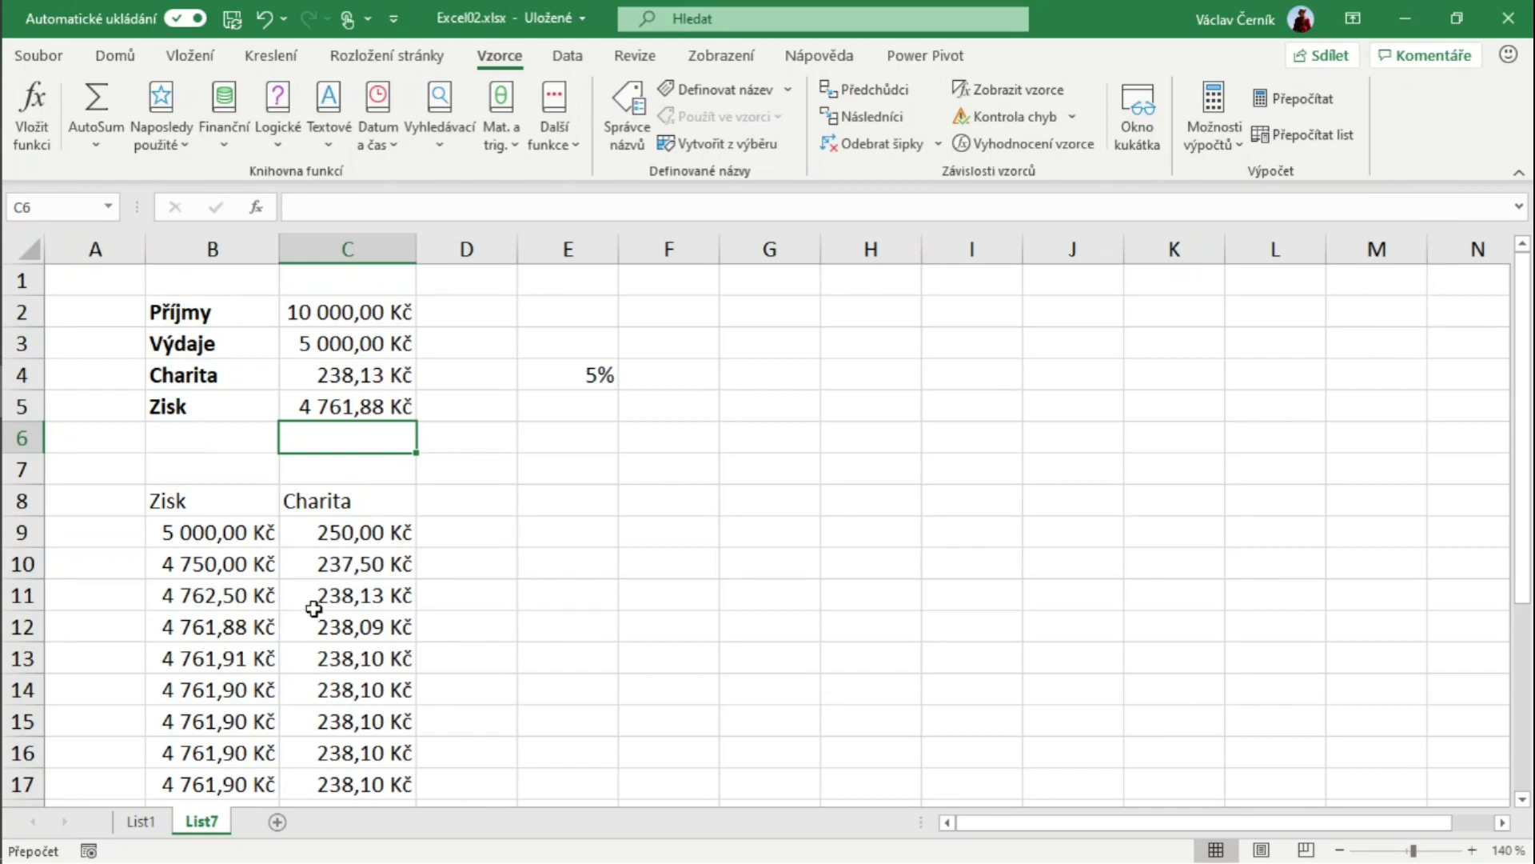
pyautogui.click(313, 606)
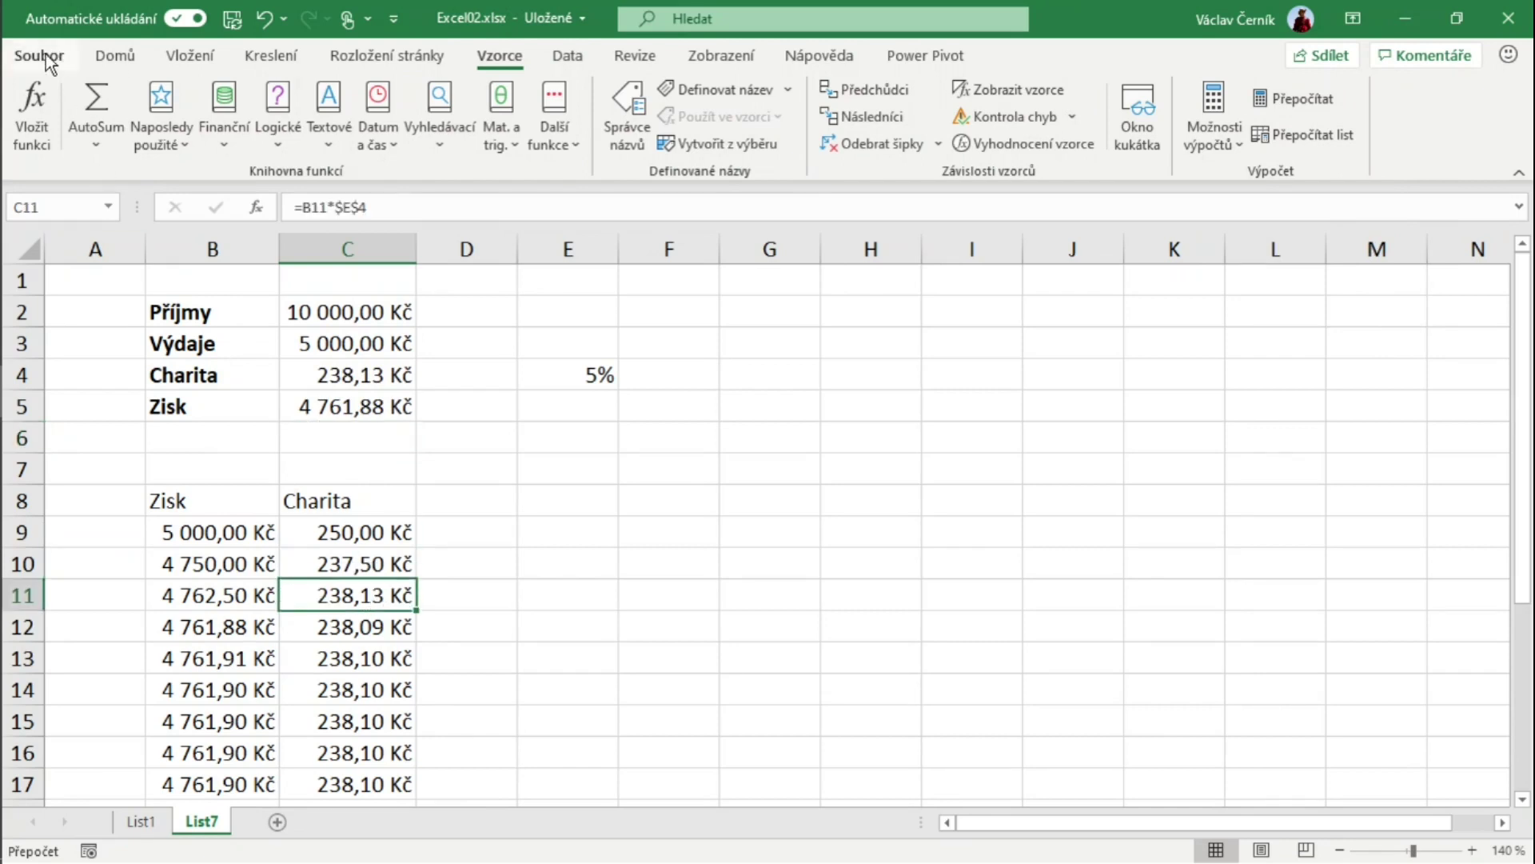
# Raise Maximální počet iterací from 2 to 10 in the Excel Options formula settings
pyautogui.click(45, 57)
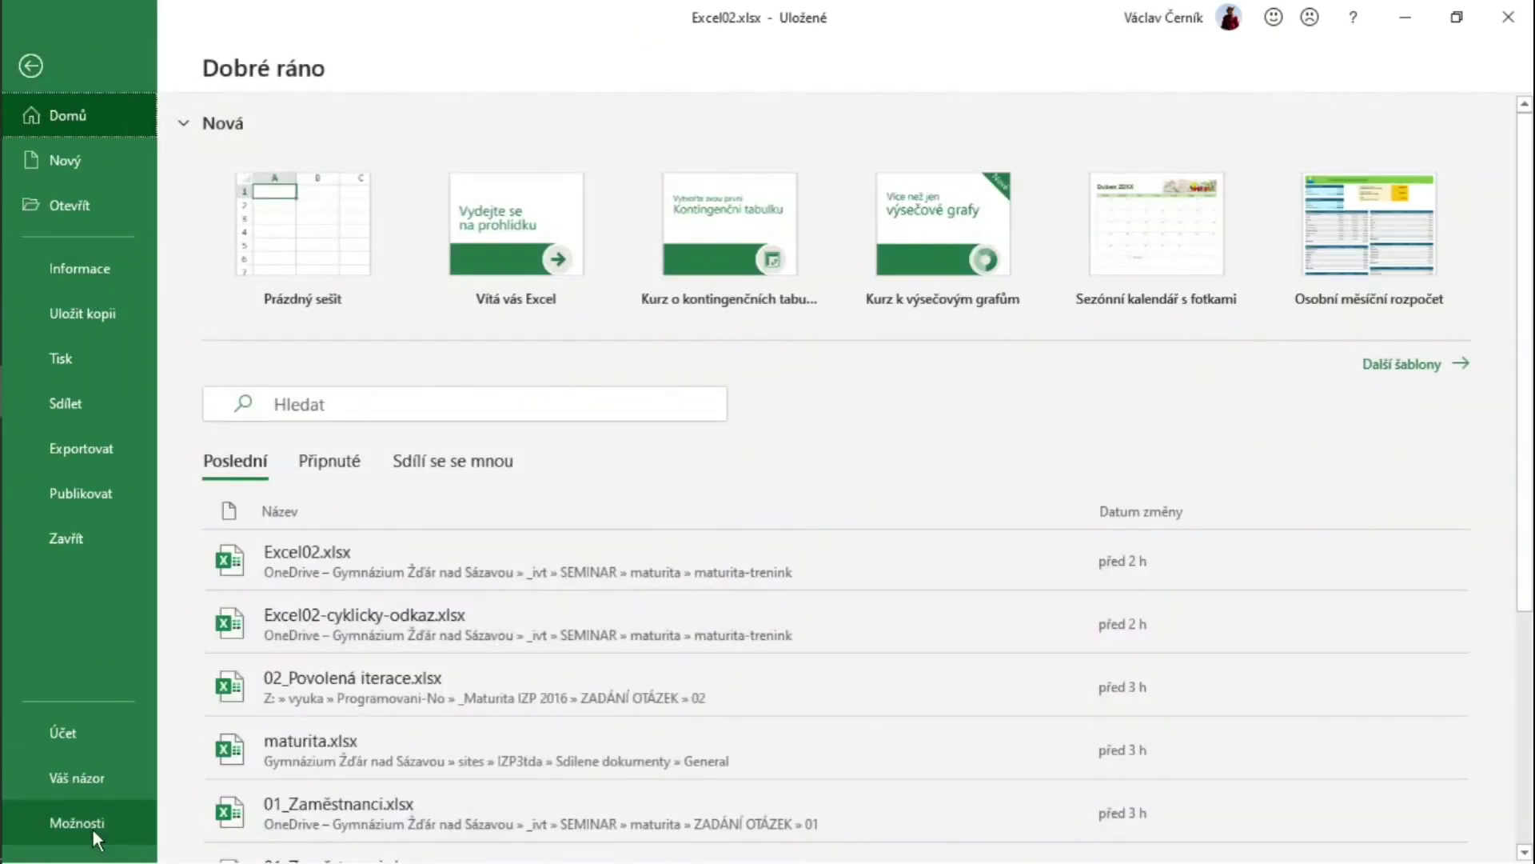
pyautogui.click(93, 822)
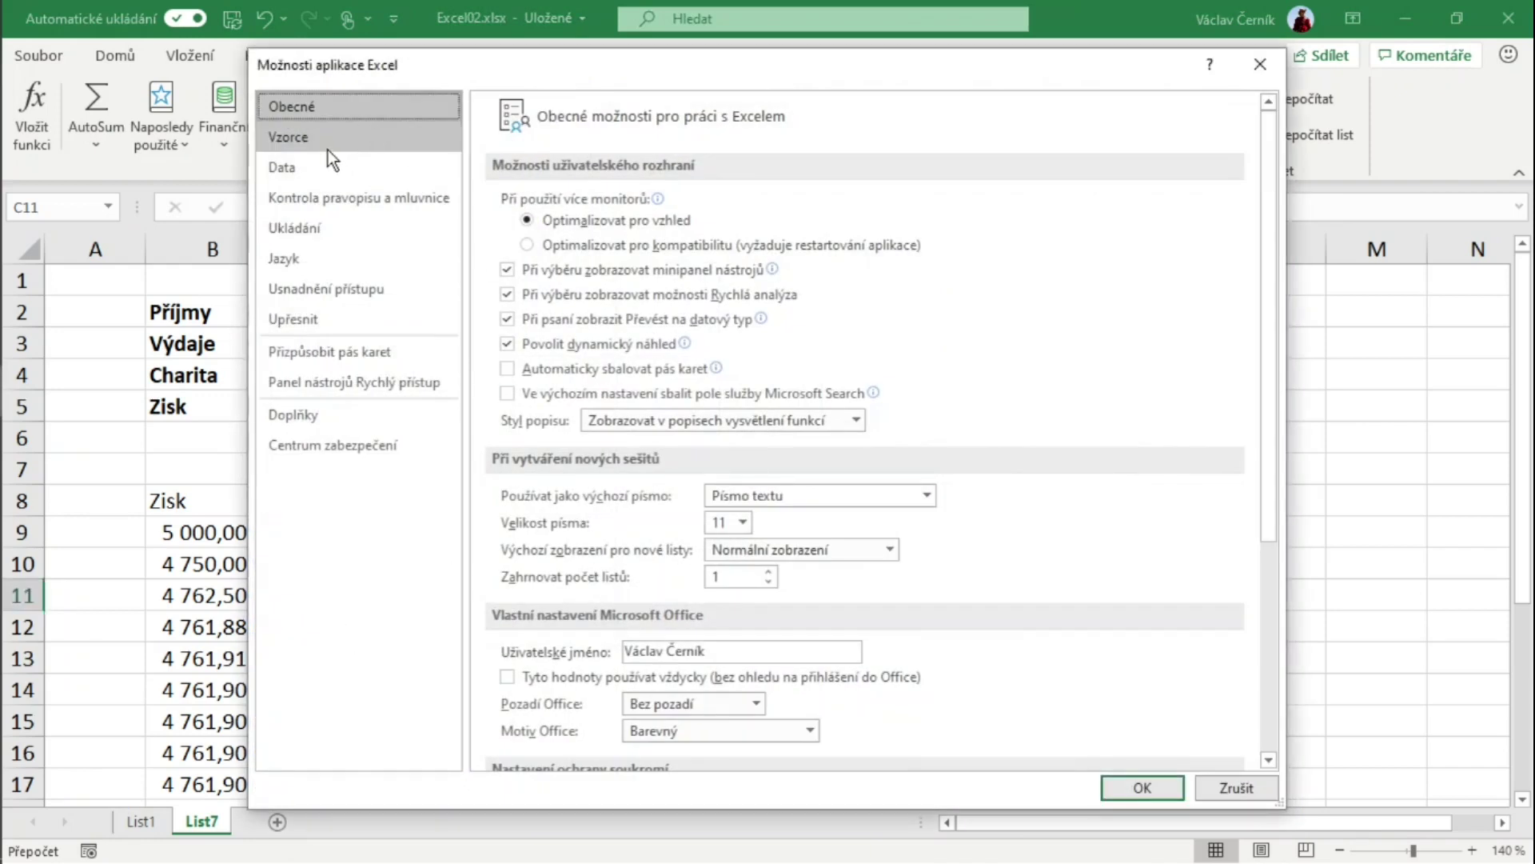
pyautogui.click(328, 149)
pyautogui.moveTo(1184, 233); pyautogui.dragTo(1110, 230)
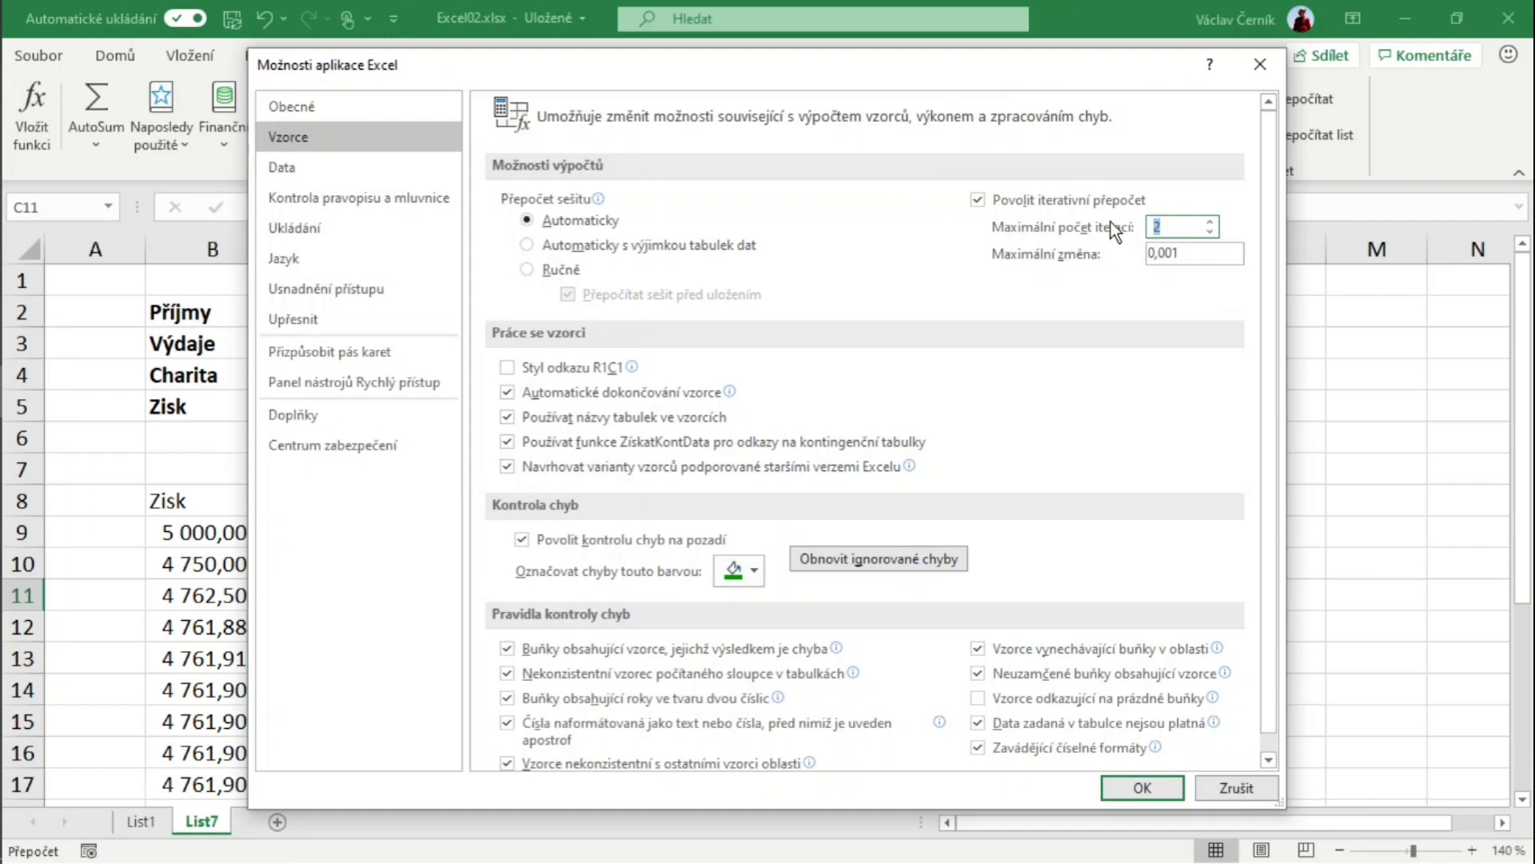
pyautogui.write('10')
pyautogui.click(1142, 789)
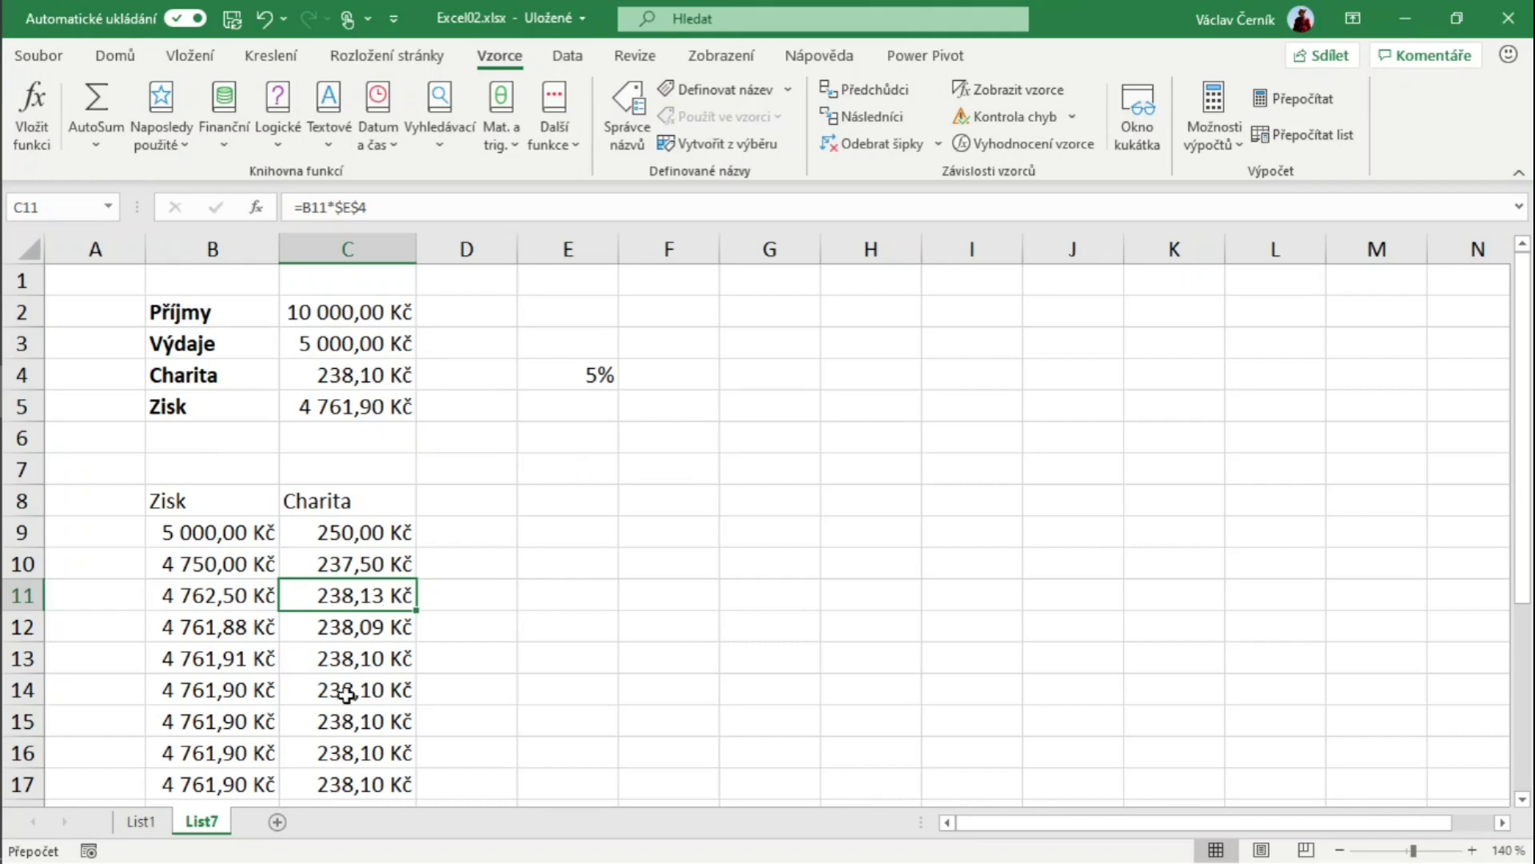
pyautogui.scroll(-1, 340, 676)
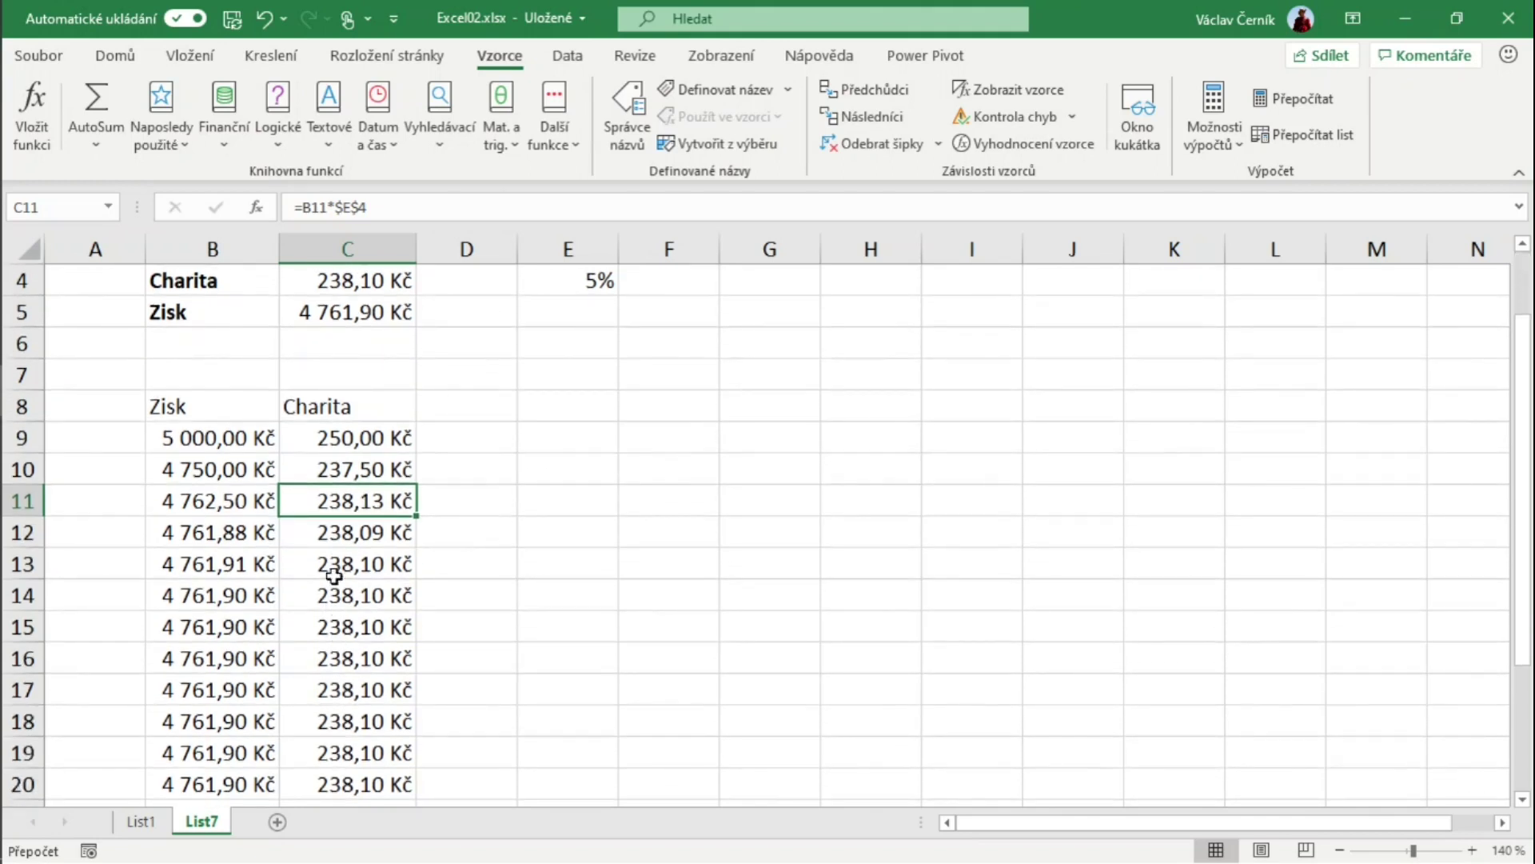
pyautogui.scroll(1, 343, 621)
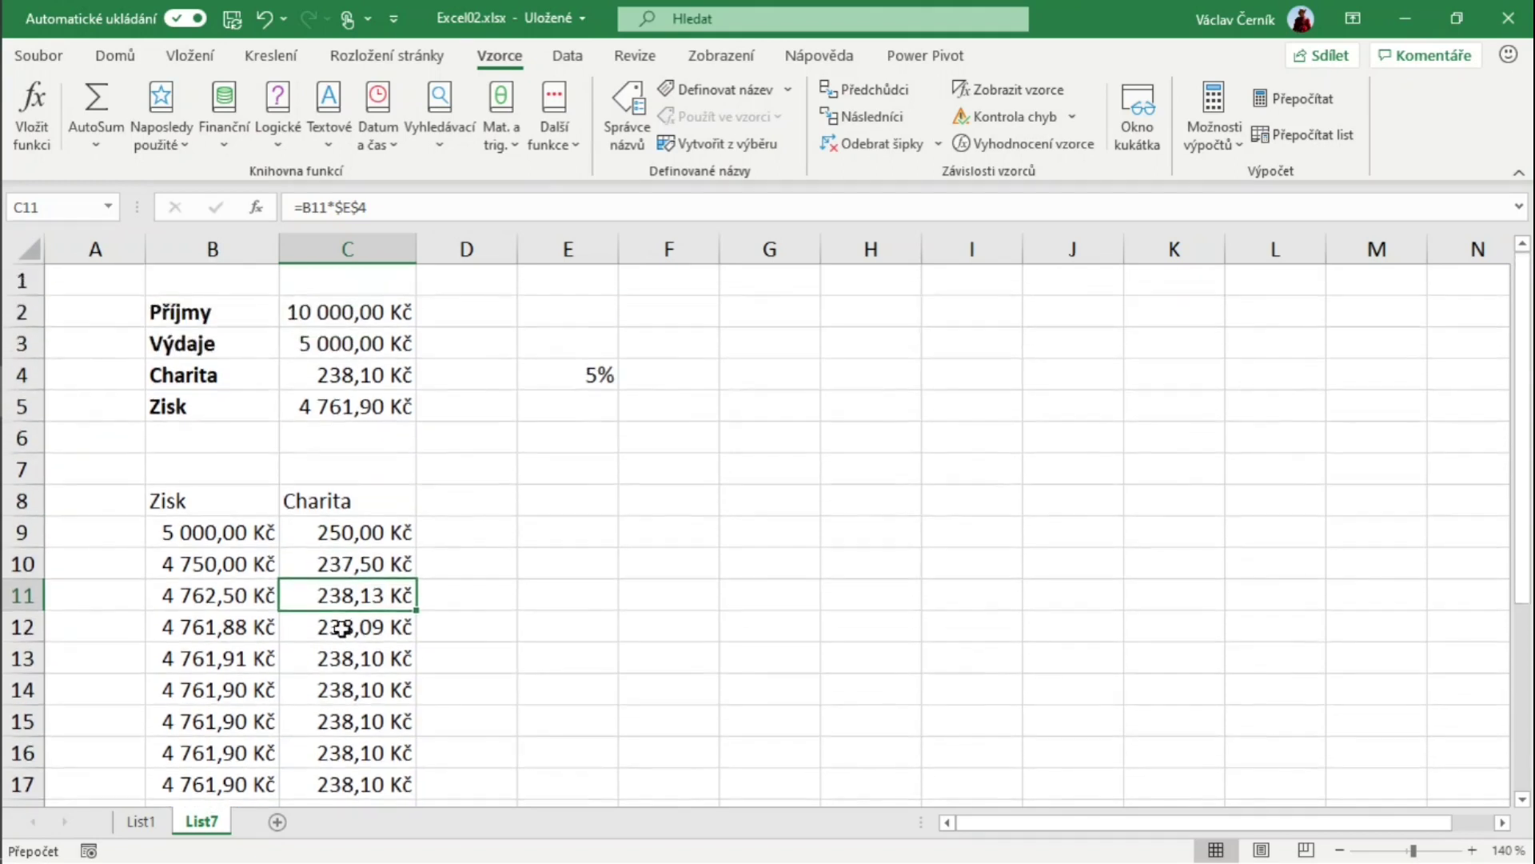
pyautogui.scroll(-2, 346, 627)
pyautogui.scroll(2, 342, 628)
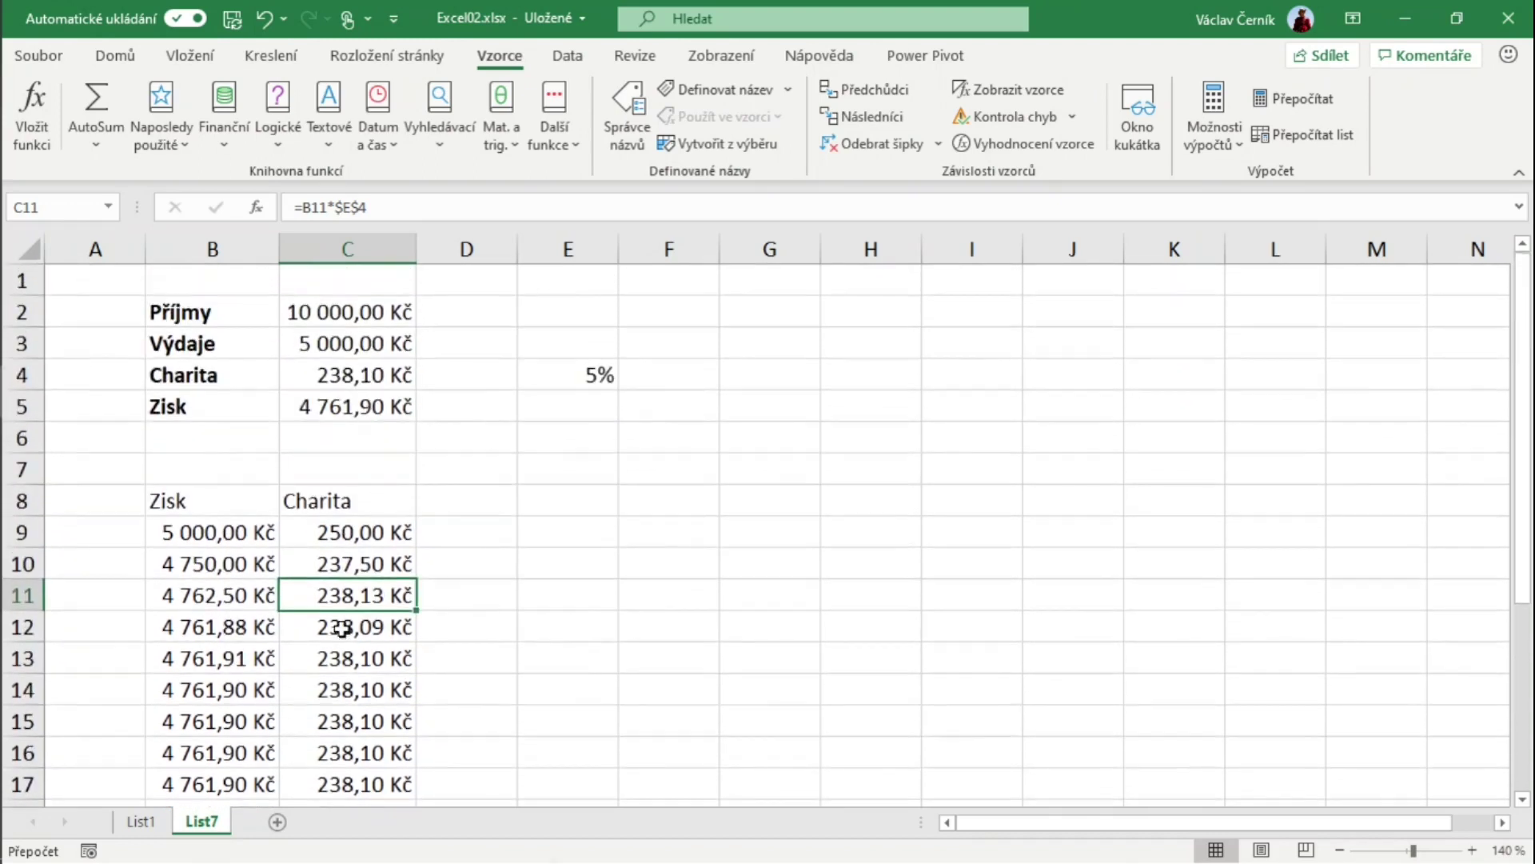
pyautogui.click(387, 472)
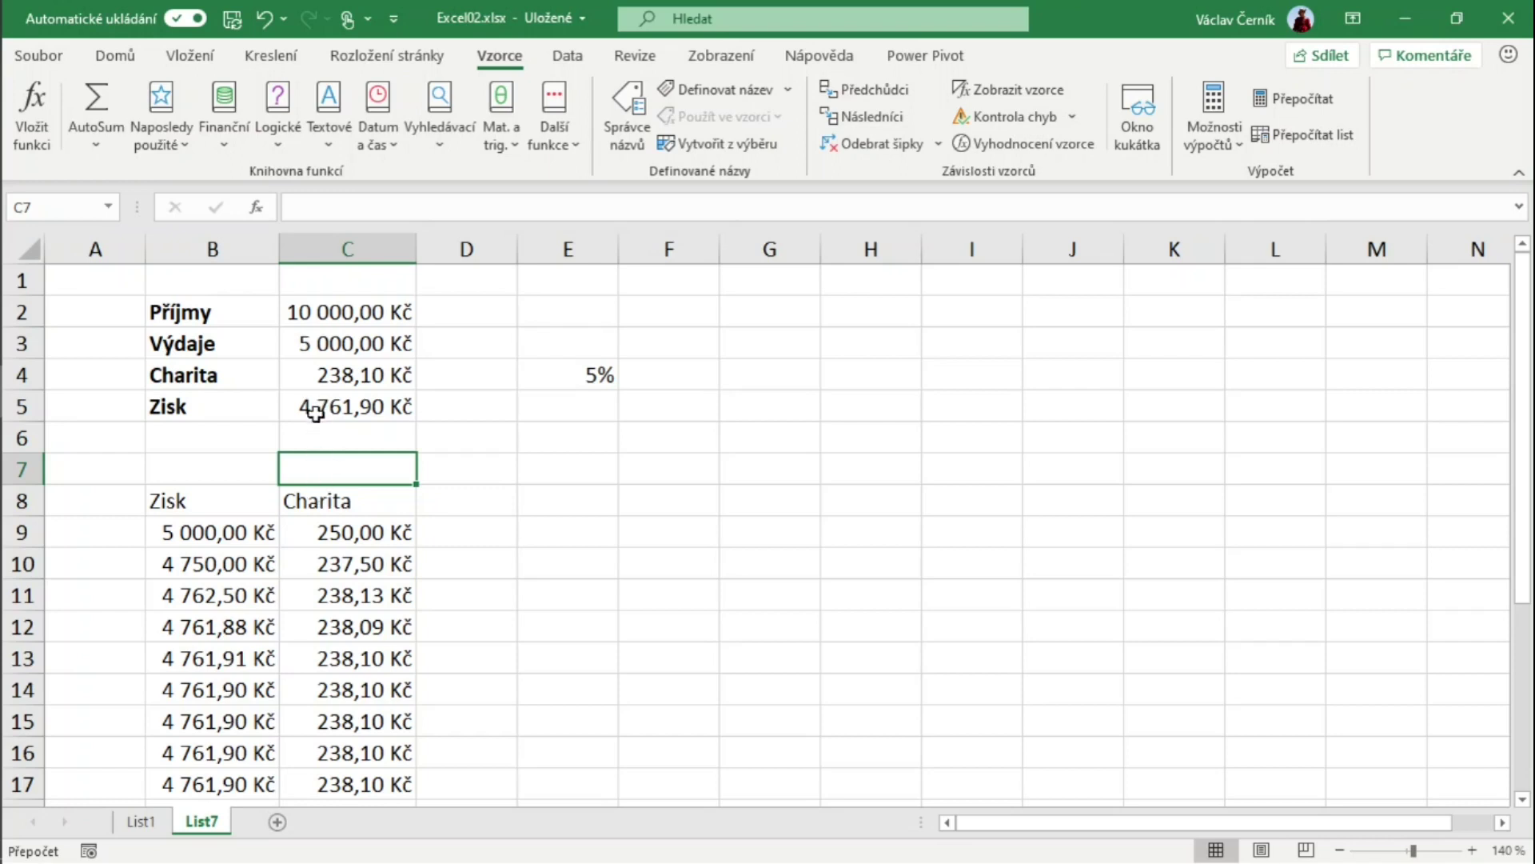
pyautogui.click(317, 376)
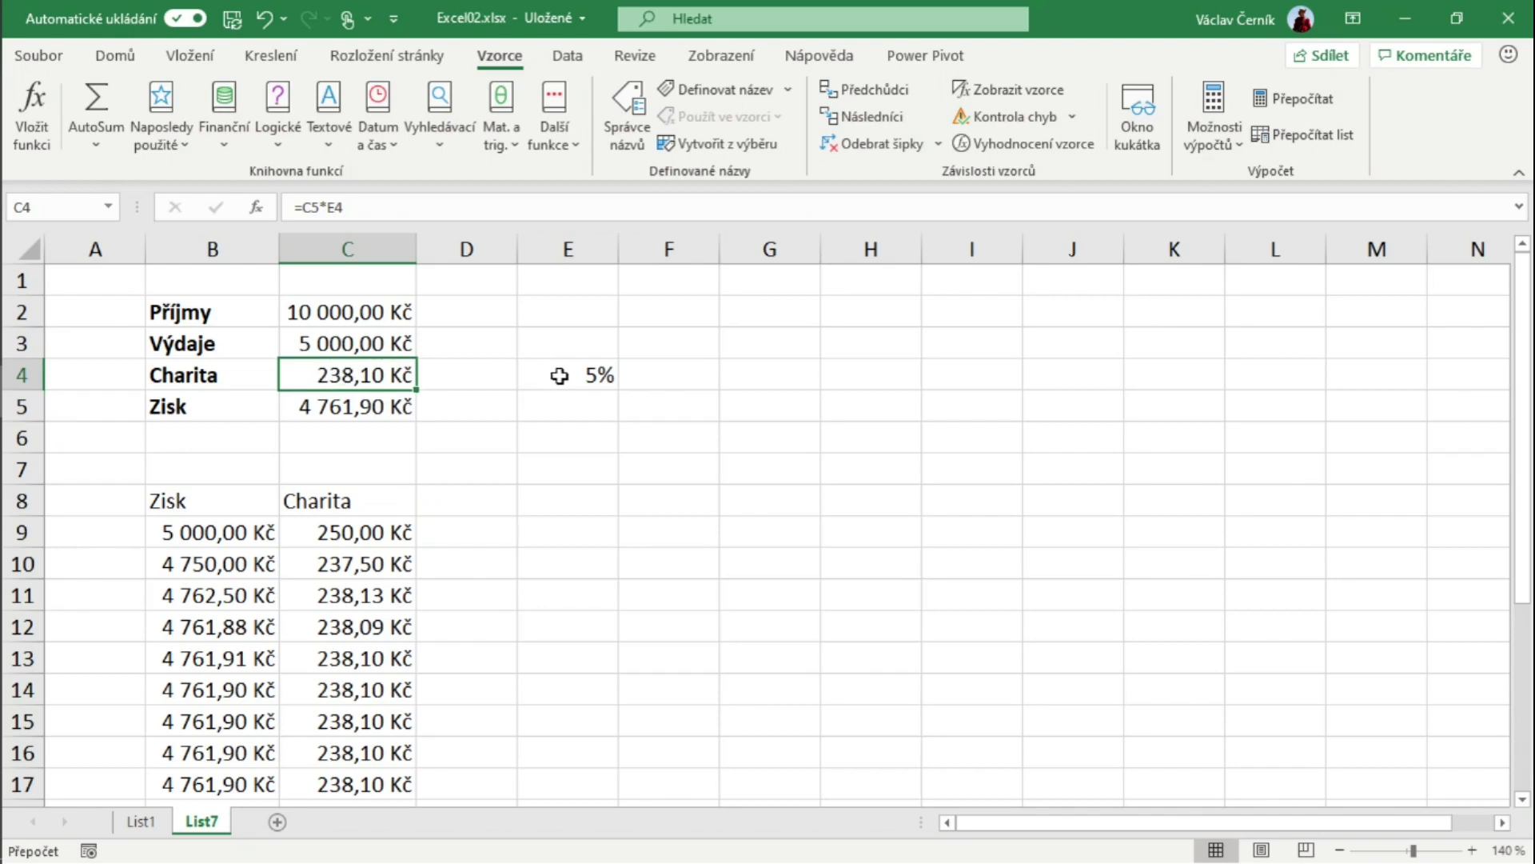
pyautogui.click(350, 411)
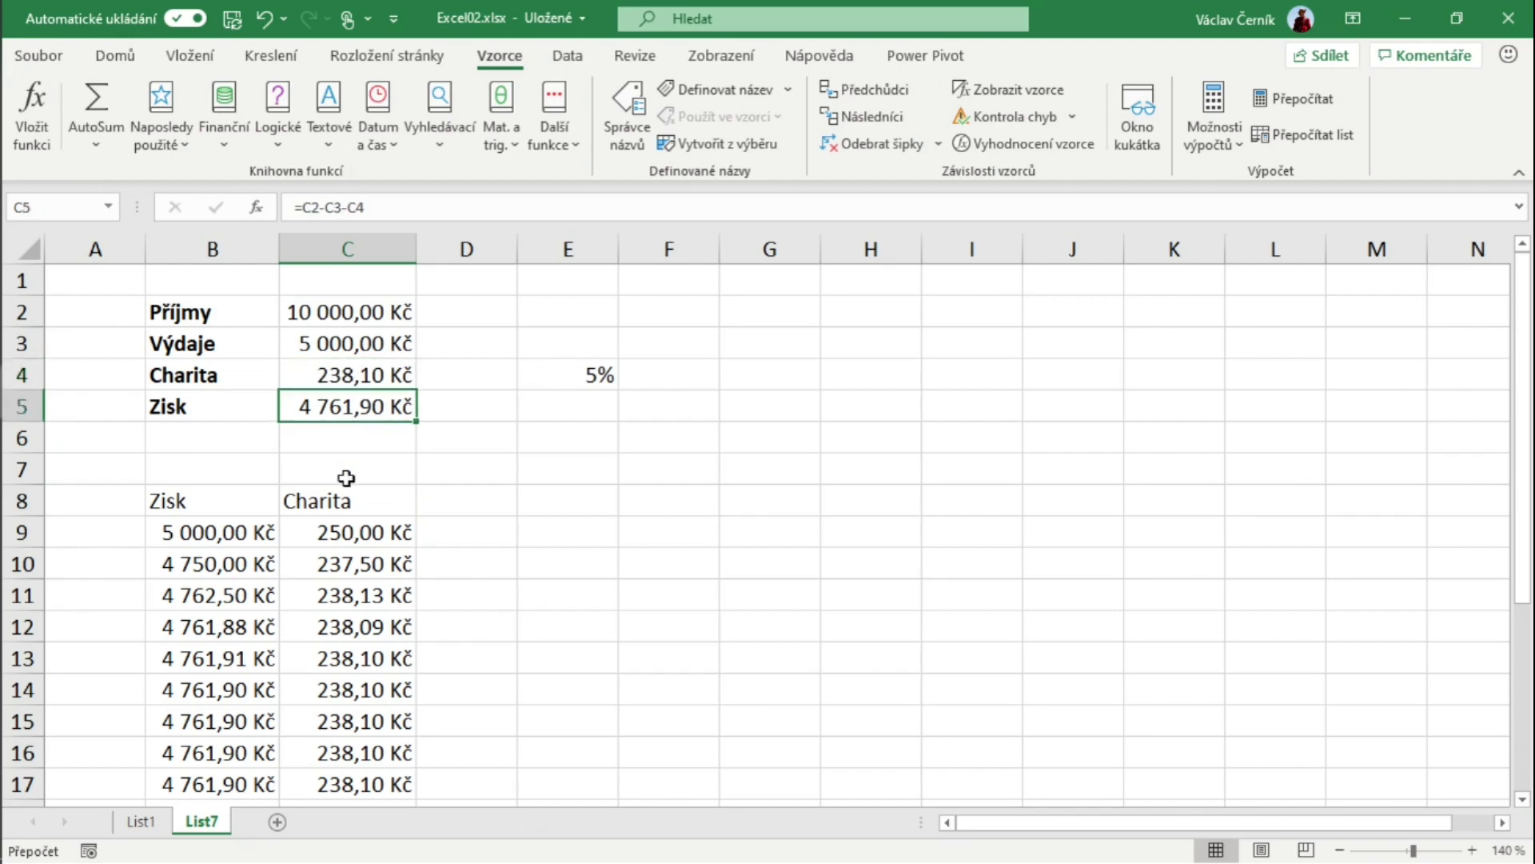
pyautogui.click(588, 316)
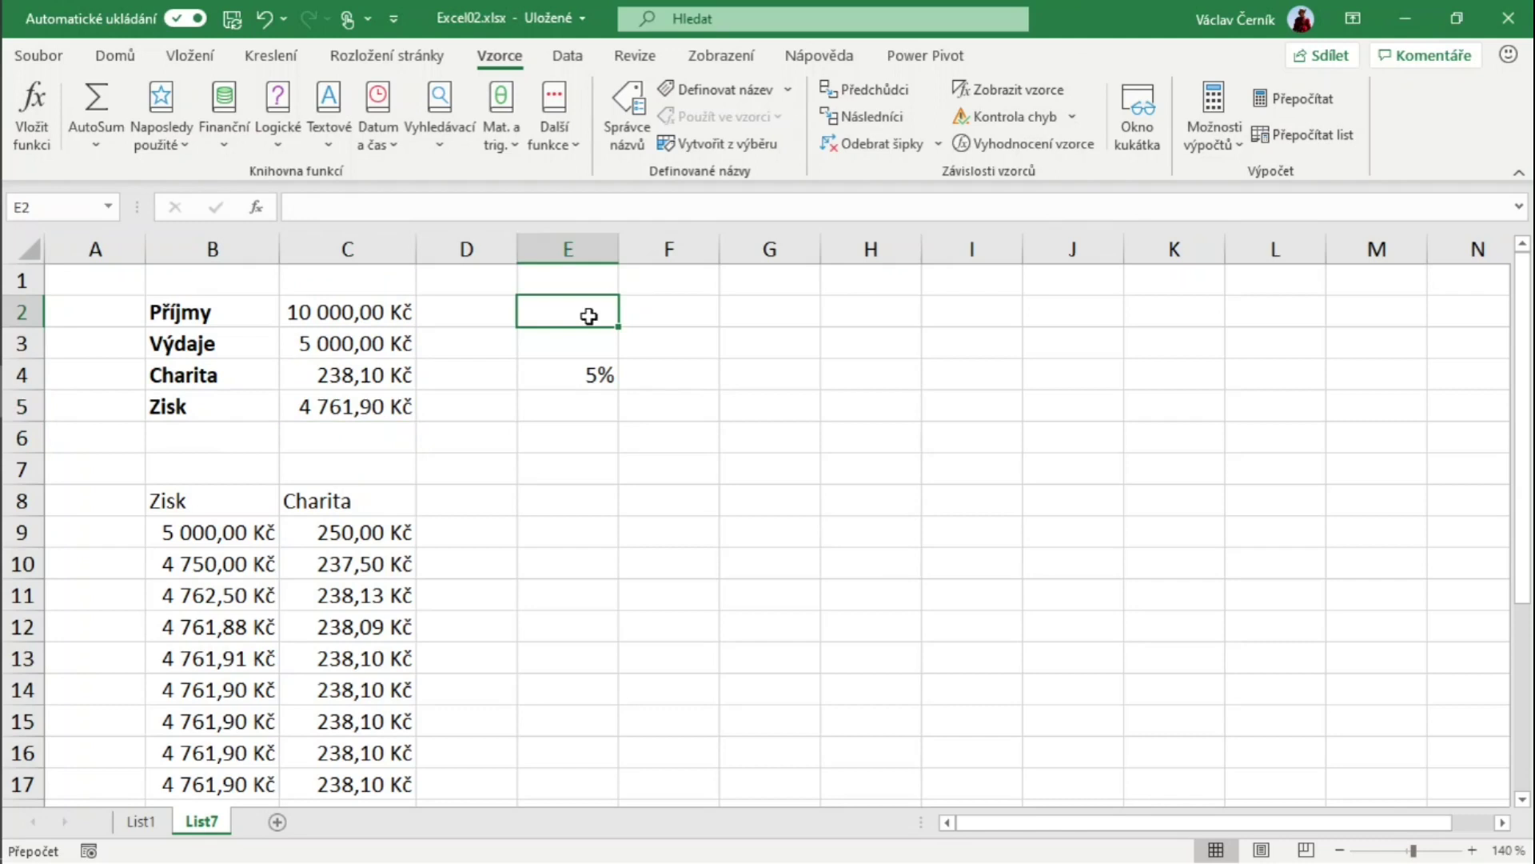